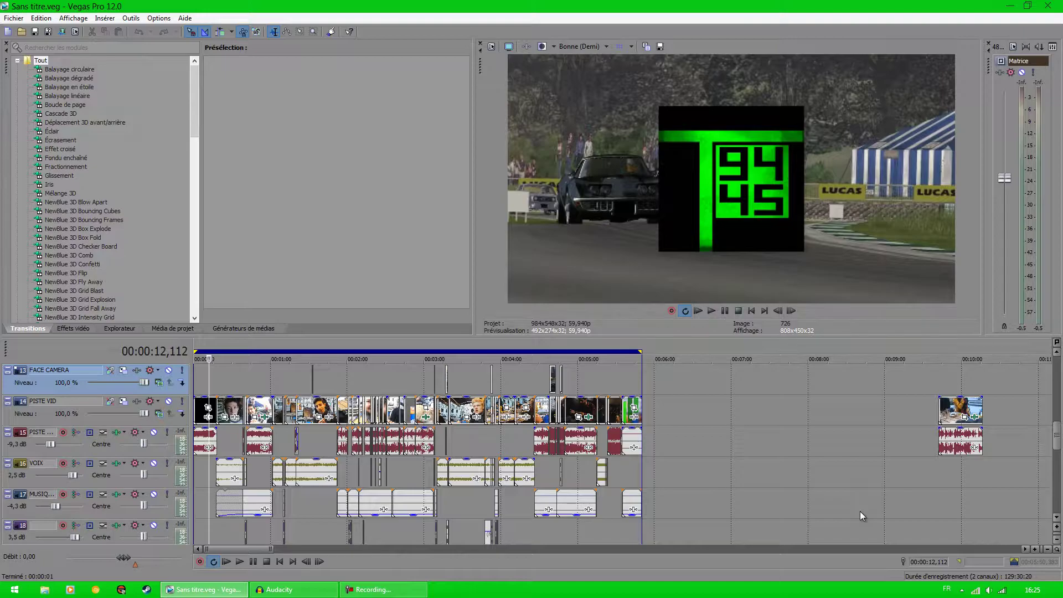
- Place the playhead at about 21 s on the first face-camera clip and select the 20170219_15203... file in the Vidéos library
{"action": "scroll", "coordinate": [278, 492], "scroll_direction": "up", "scroll_amount": 5}
{"action": "scroll", "coordinate": [272, 460], "scroll_direction": "down", "scroll_amount": 1}
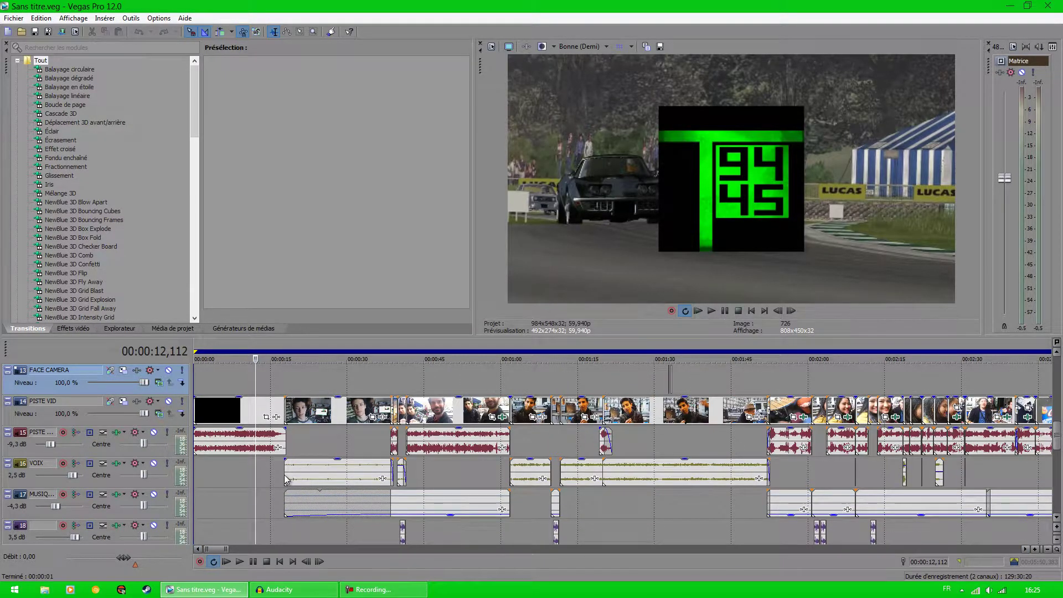
{"action": "left_click", "coordinate": [303, 373]}
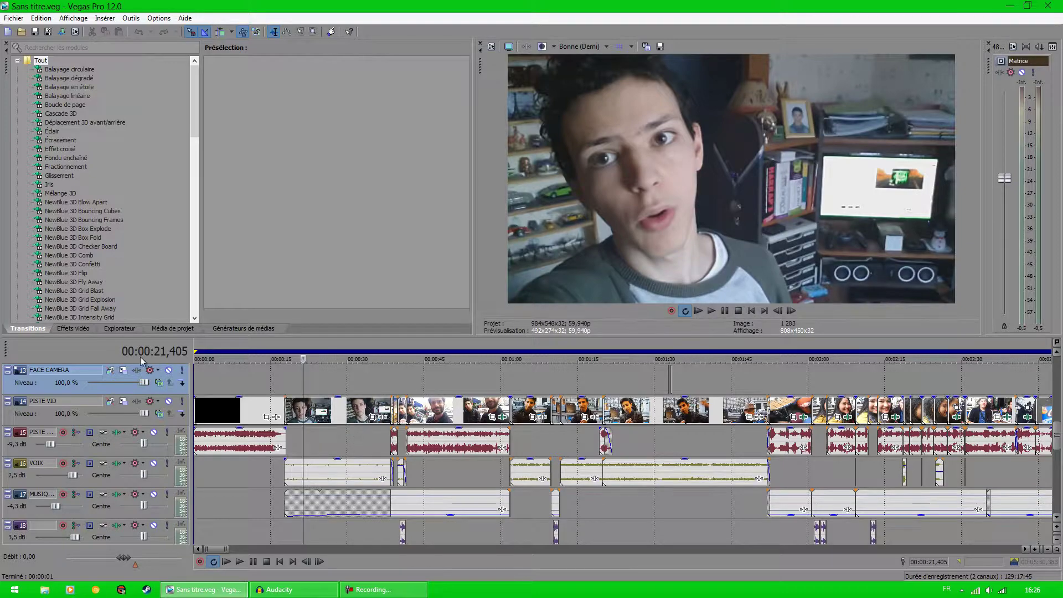
{"action": "left_click", "coordinate": [108, 328]}
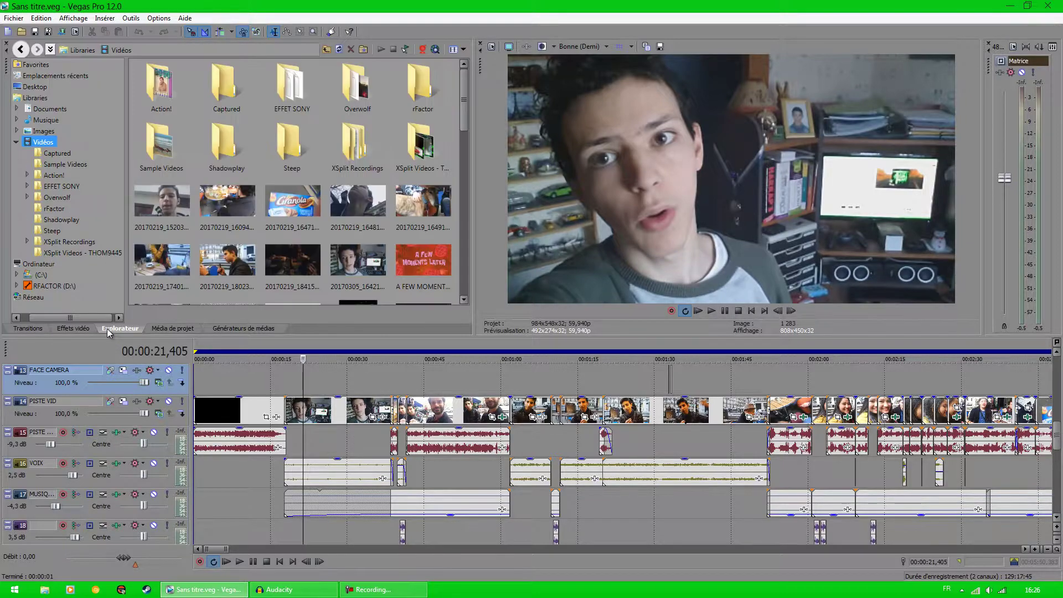
{"action": "left_click", "coordinate": [141, 210]}
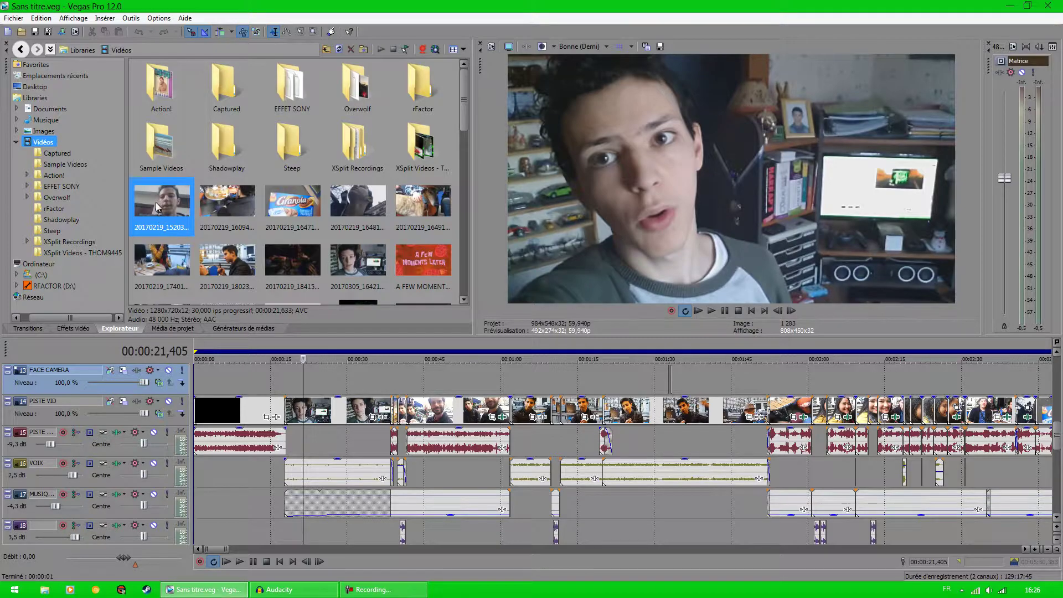
- Select the range from about 18 s to 23.8 s on the timeline and preview it
{"action": "left_click", "coordinate": [339, 384]}
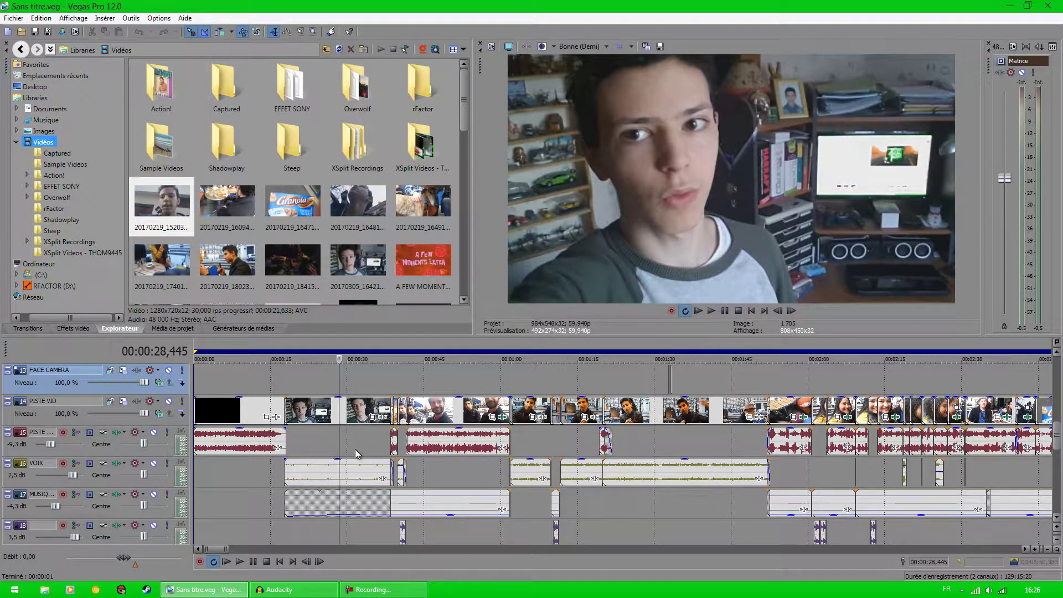
{"action": "left_click_drag", "start_coordinate": [285, 528], "coordinate": [315, 526]}
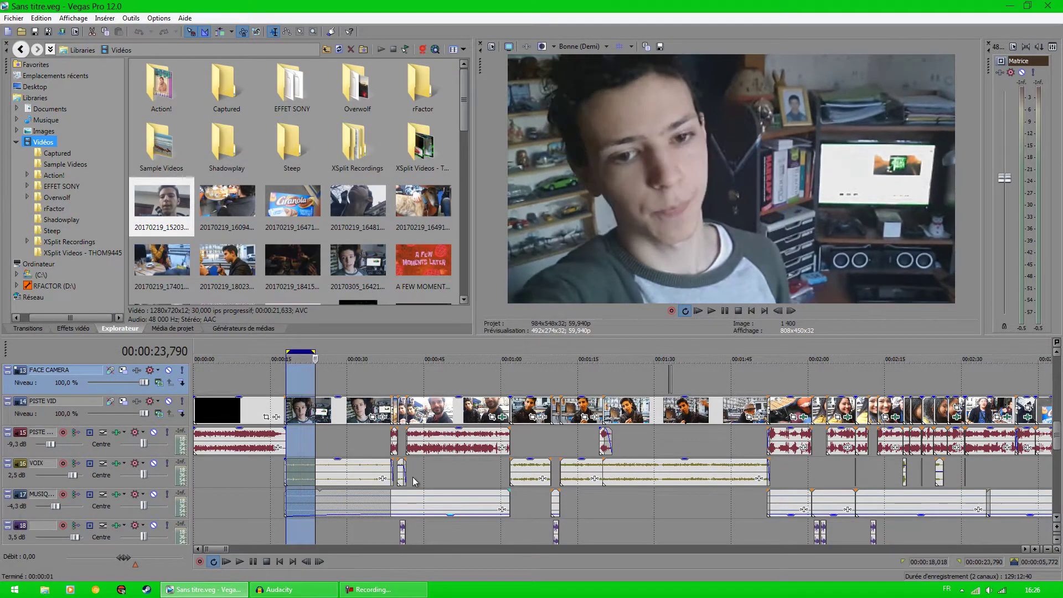
{"action": "left_click", "coordinate": [711, 311]}
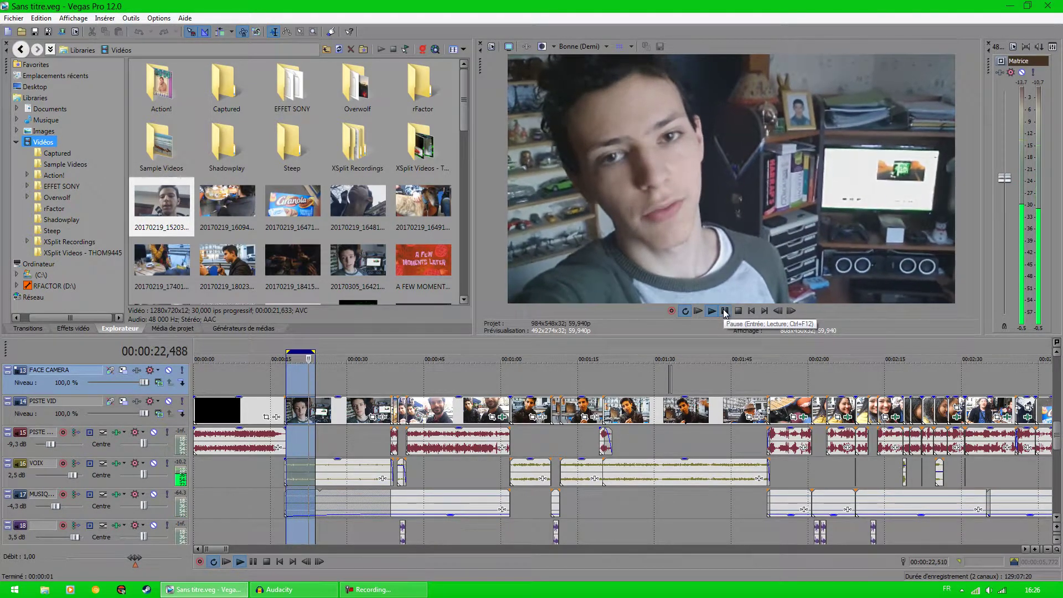
{"action": "left_click", "coordinate": [723, 309]}
- Select the range from about 28.9 s to 38.5 s on the timeline and preview it
{"action": "left_click", "coordinate": [332, 437]}
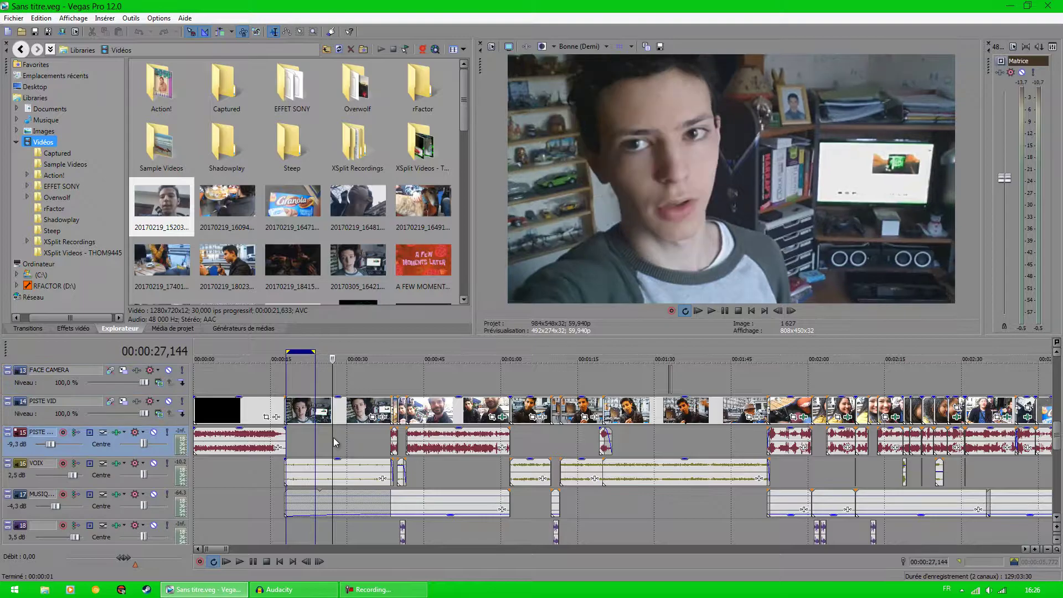
{"action": "left_click_drag", "start_coordinate": [342, 441], "coordinate": [390, 441]}
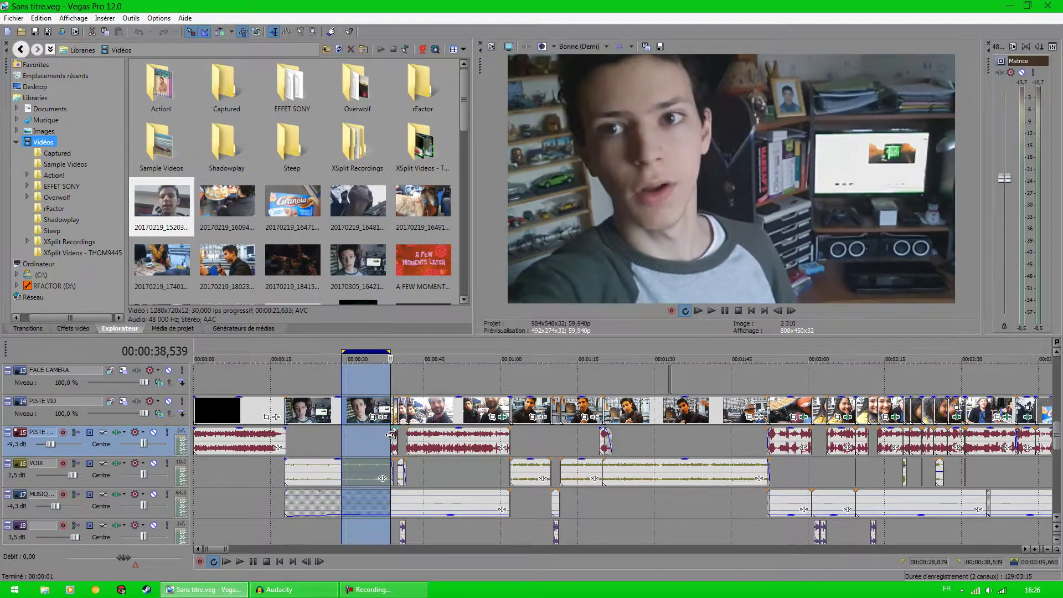
{"action": "key", "text": "space"}
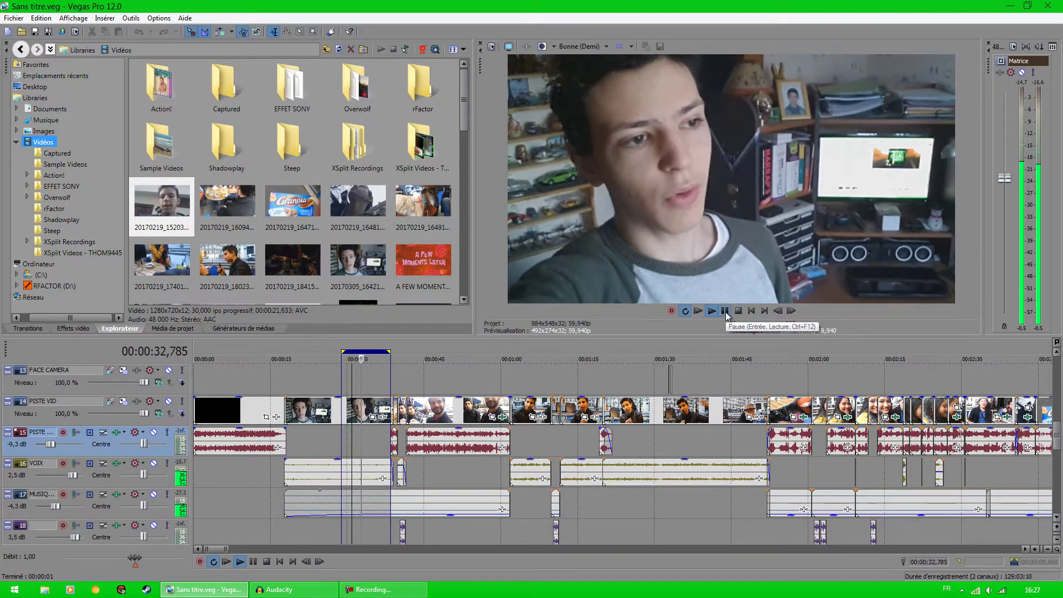
{"action": "left_click", "coordinate": [726, 311]}
- Examine the timeline from the early clips to the end credits at about 5:36, and return to the face-camera clip at 23 s
{"action": "left_click", "coordinate": [433, 529]}
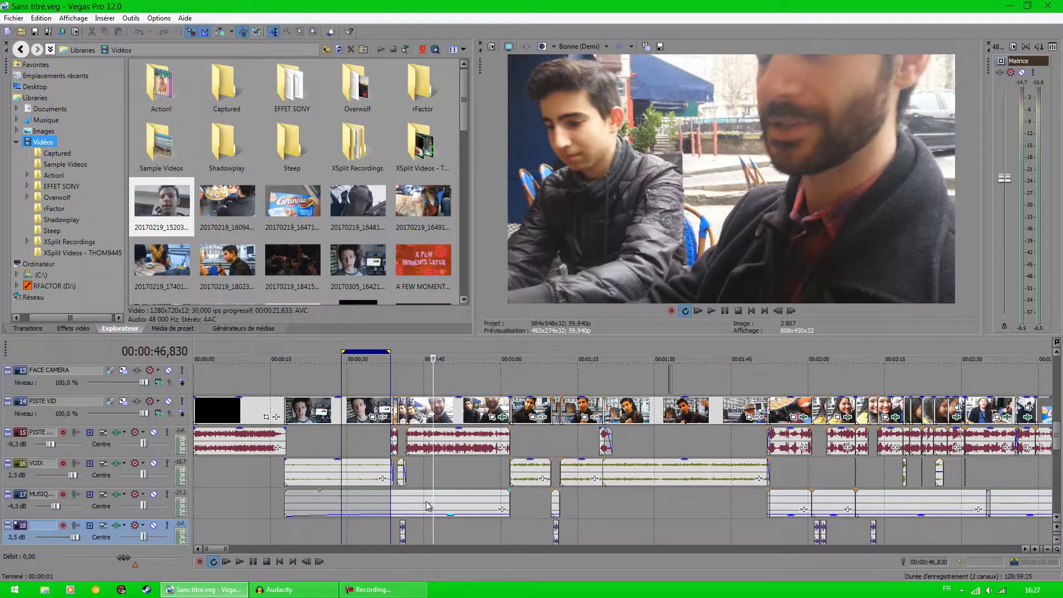
{"action": "scroll", "coordinate": [426, 505], "scroll_direction": "down", "scroll_amount": 5}
{"action": "left_click", "coordinate": [525, 389]}
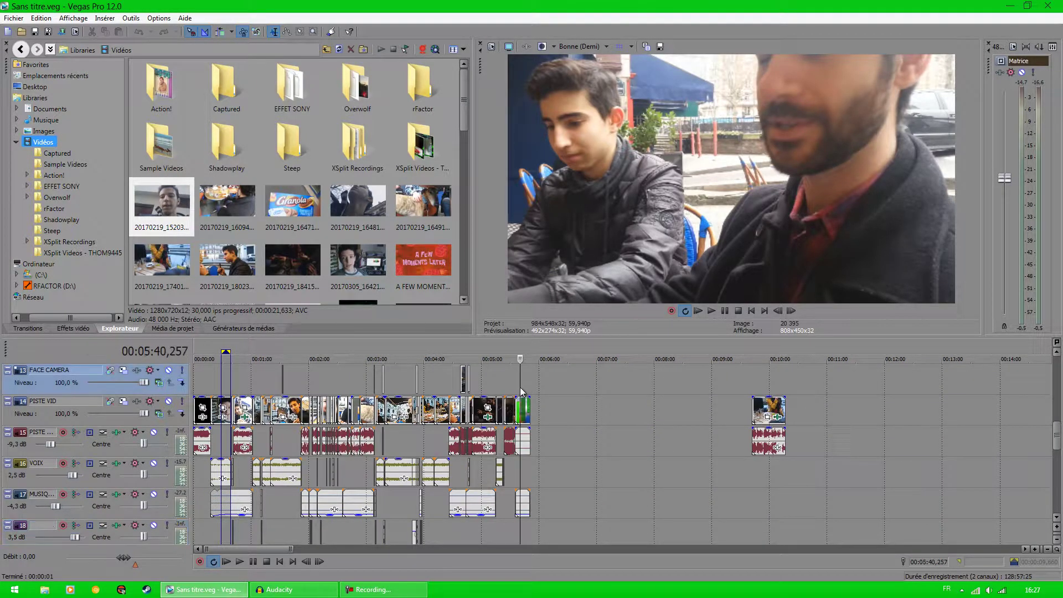
{"action": "scroll", "coordinate": [599, 380], "scroll_direction": "up", "scroll_amount": 5}
{"action": "left_click", "coordinate": [603, 381]}
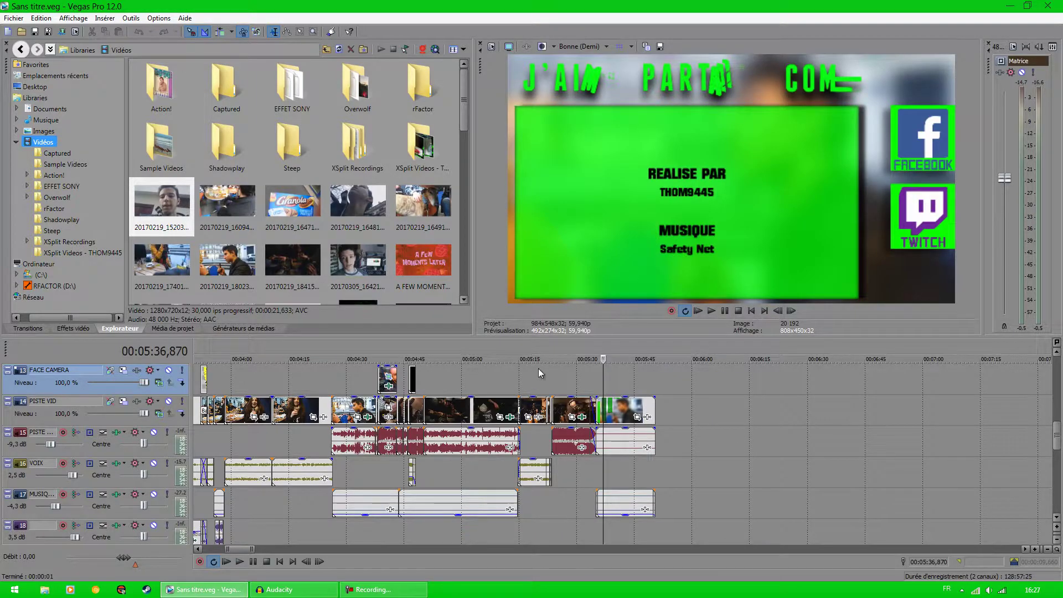
{"action": "scroll", "coordinate": [538, 368], "scroll_direction": "down", "scroll_amount": 5}
{"action": "left_click", "coordinate": [216, 385]}
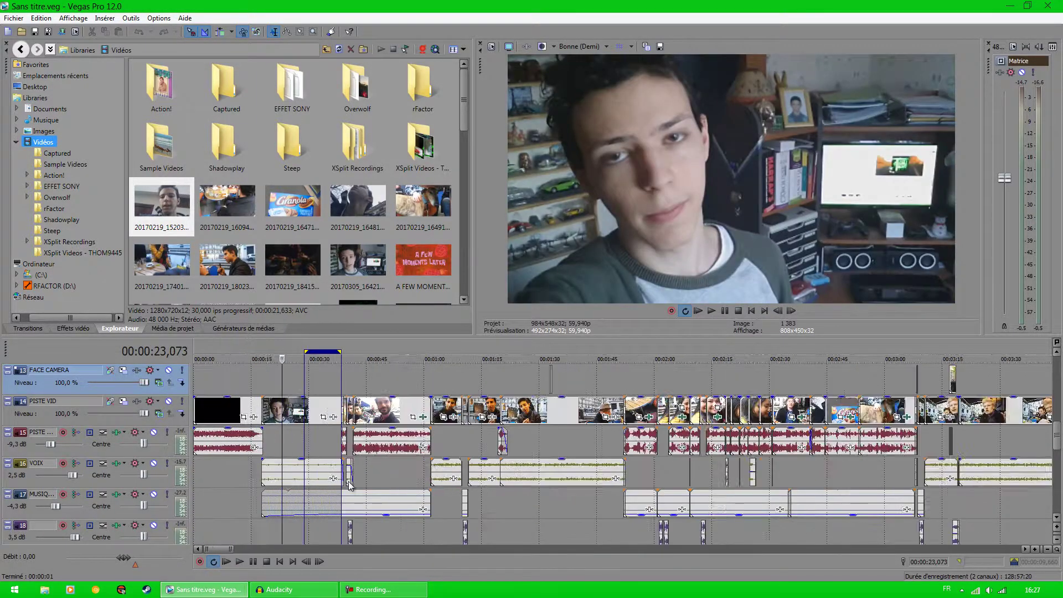
{"action": "scroll", "coordinate": [382, 520], "scroll_direction": "up", "scroll_amount": 5}
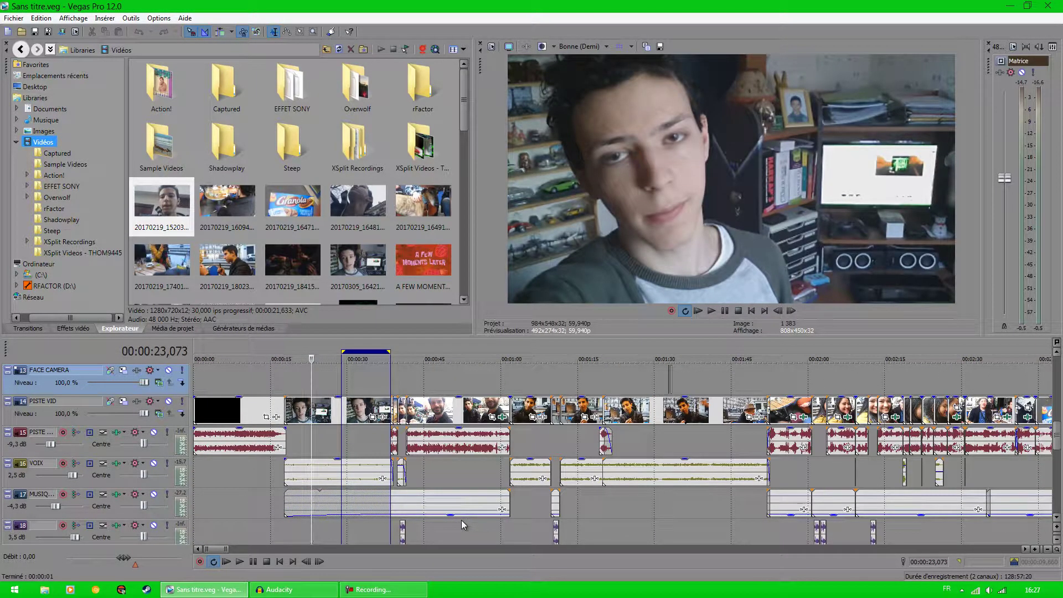
- View the properties of the first music event on the MUSIQUE track and close them without changes
{"action": "right_click", "coordinate": [357, 504]}
{"action": "left_click", "coordinate": [404, 491]}
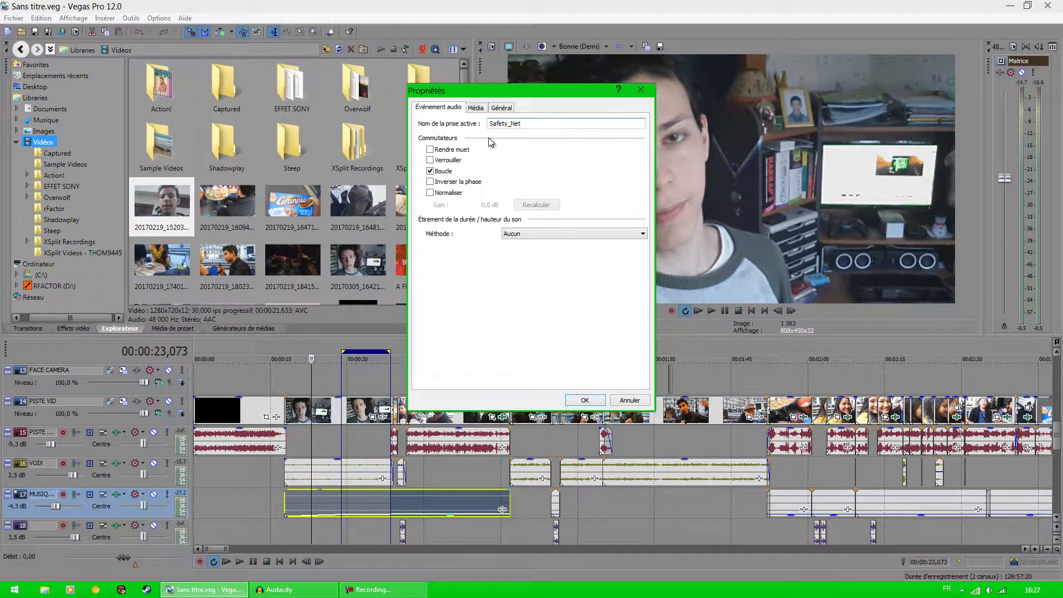
{"action": "left_click", "coordinate": [639, 91]}
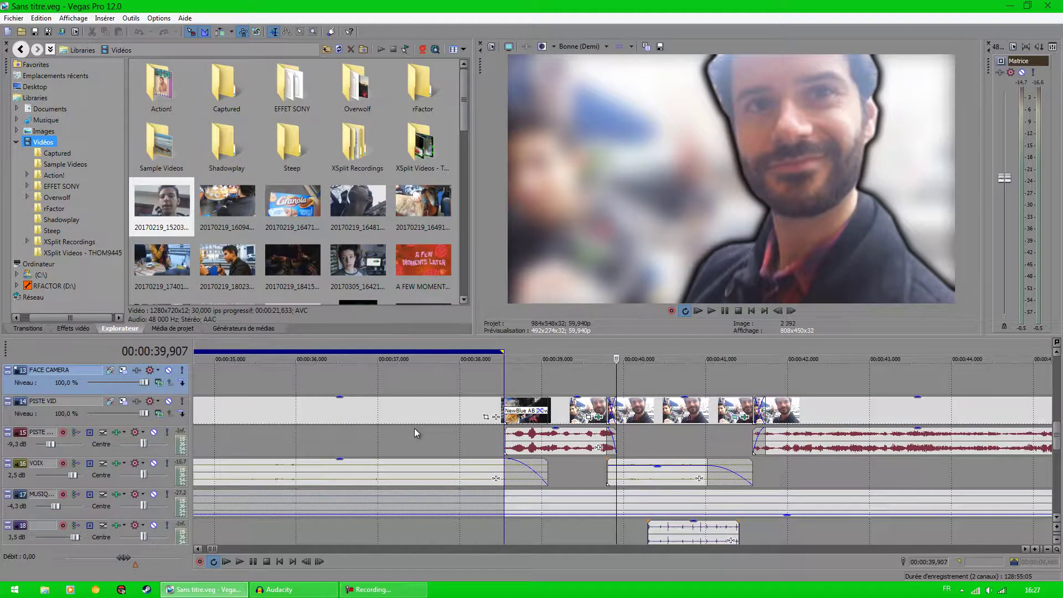
- Preview the frames around the NewBlue AB Glow transition between about 38.7 s and 39.2 s on the PISTE VID track
{"action": "left_click", "coordinate": [559, 381]}
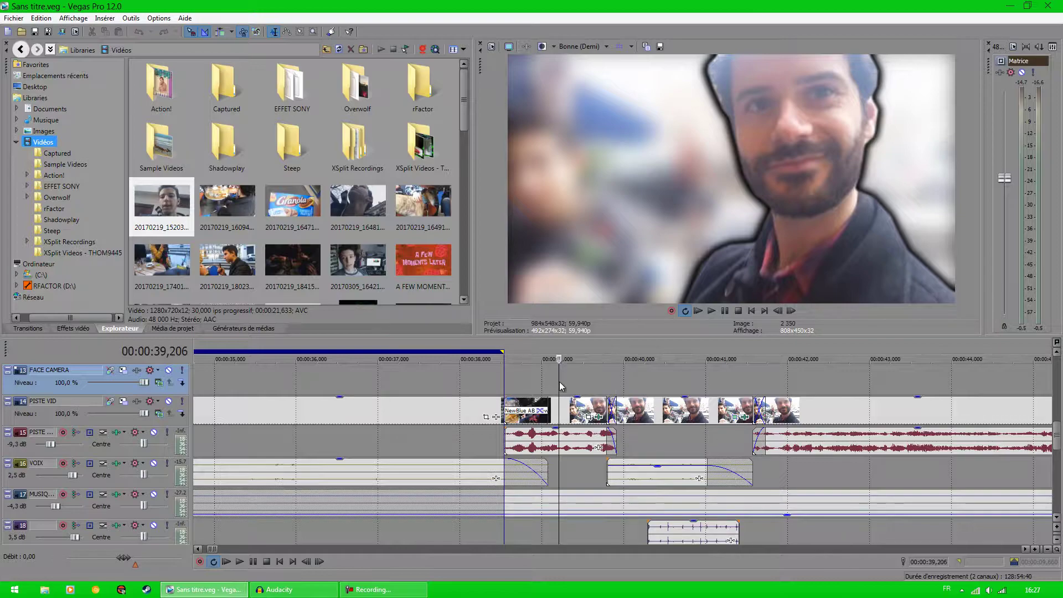
{"action": "left_click", "coordinate": [520, 378]}
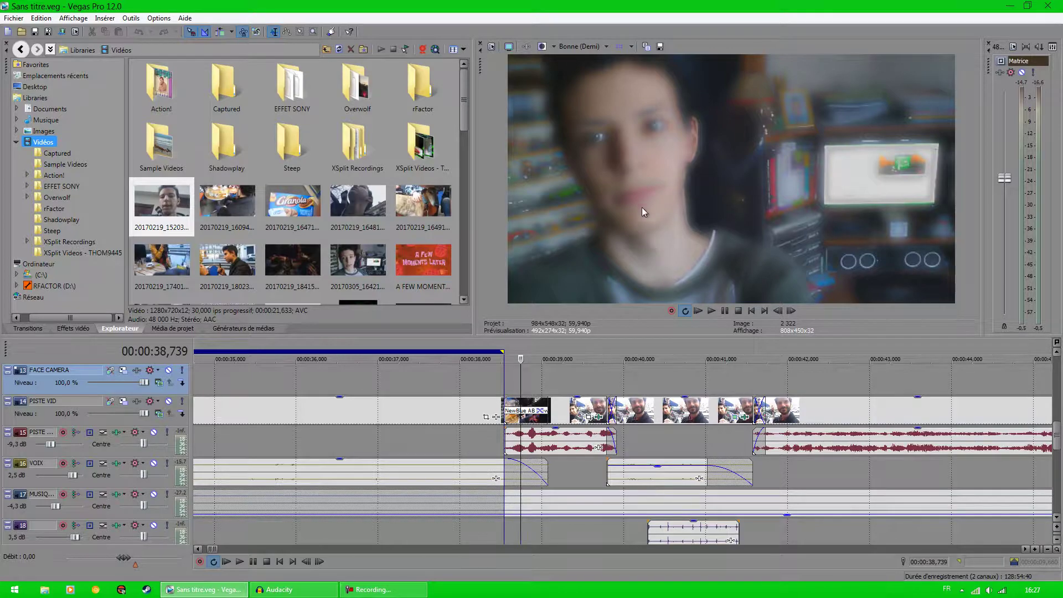
{"action": "left_click", "coordinate": [530, 387]}
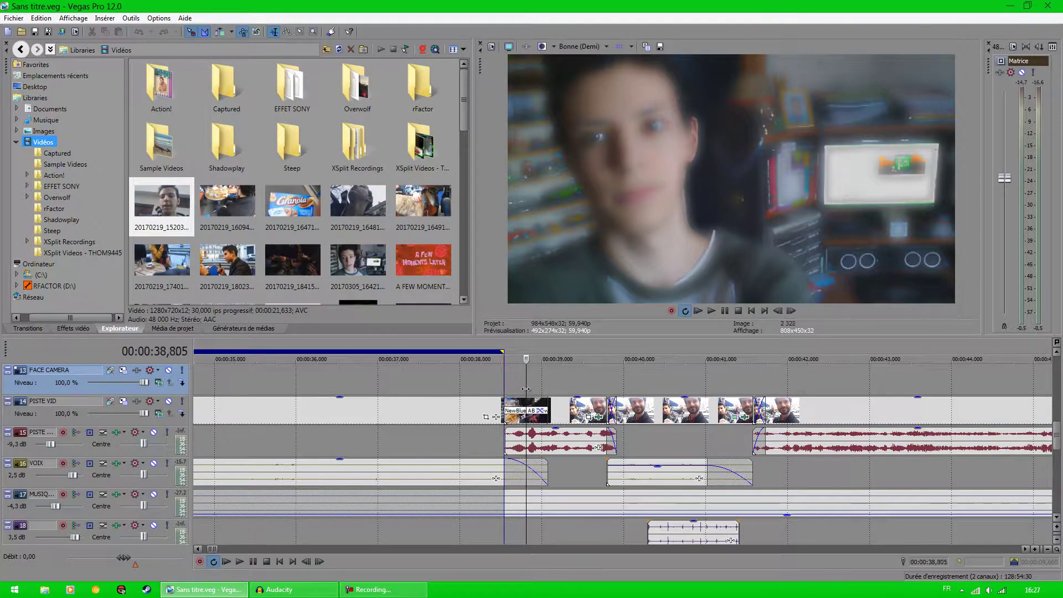
{"action": "mouse_move", "coordinate": [530, 387]}
{"action": "left_mouse_down"}
{"action": "mouse_move", "coordinate": [512, 386]}
{"action": "mouse_move", "coordinate": [520, 387]}
{"action": "left_mouse_up"}
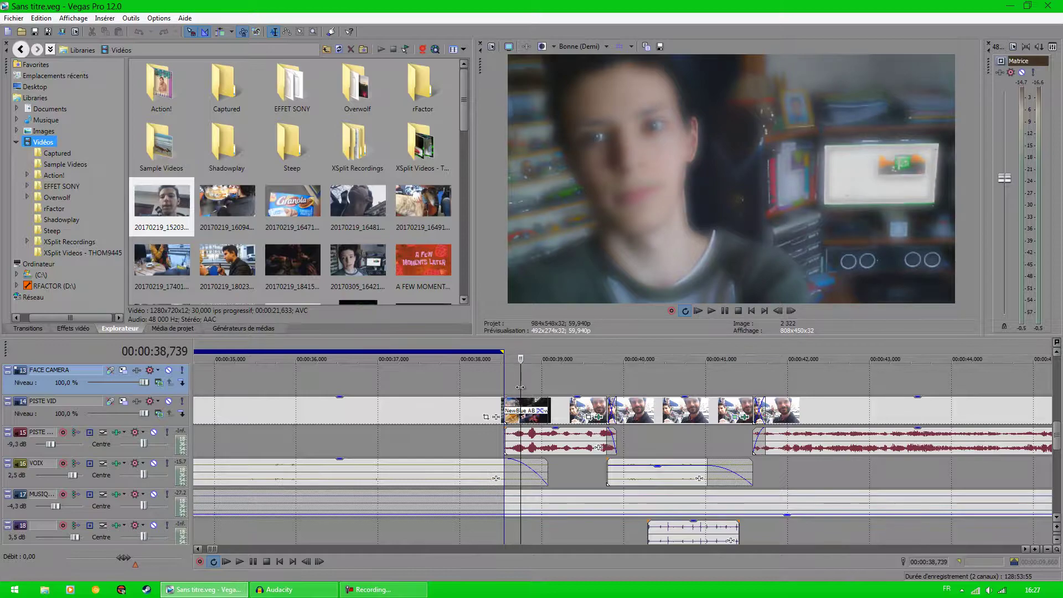
{"action": "scroll", "coordinate": [528, 425], "scroll_direction": "up", "scroll_amount": 3}
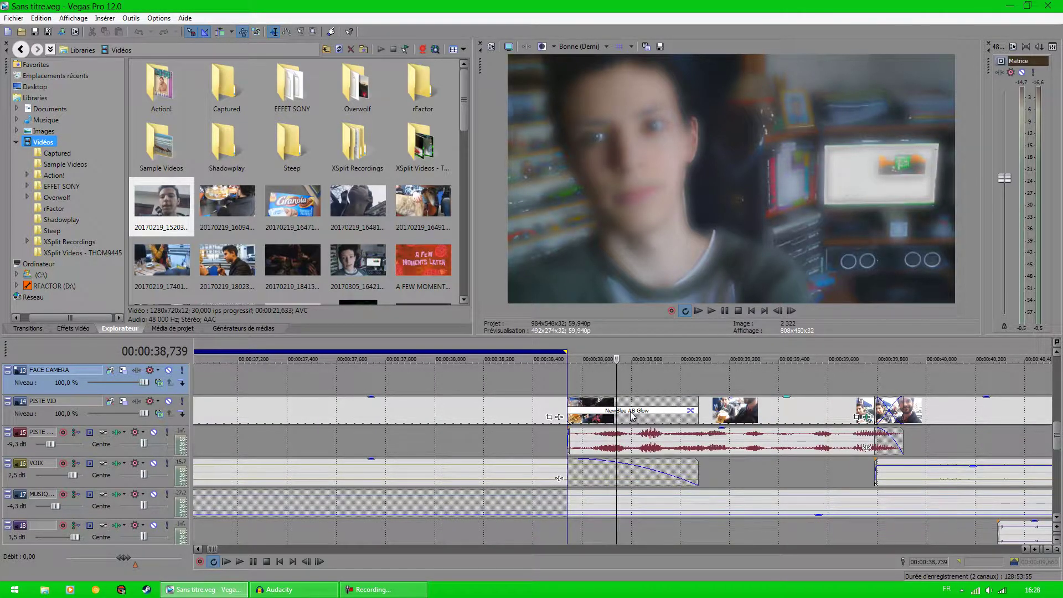
- Find NewBlue AB Glow among the available transitions and select its Soft Glow preset
{"action": "left_click", "coordinate": [28, 328]}
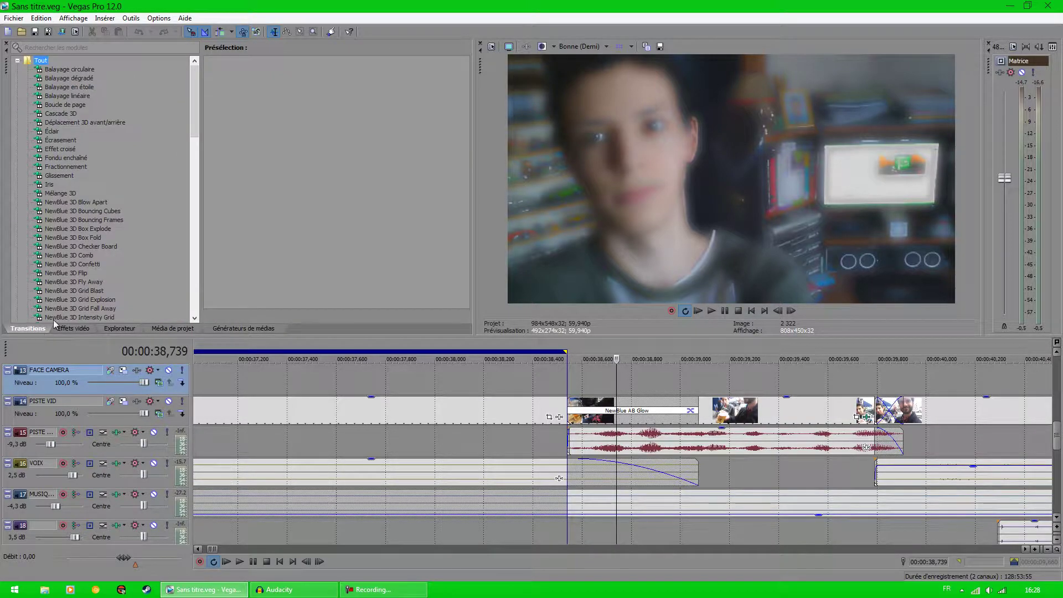
{"action": "left_click_drag", "start_coordinate": [196, 124], "coordinate": [225, 194]}
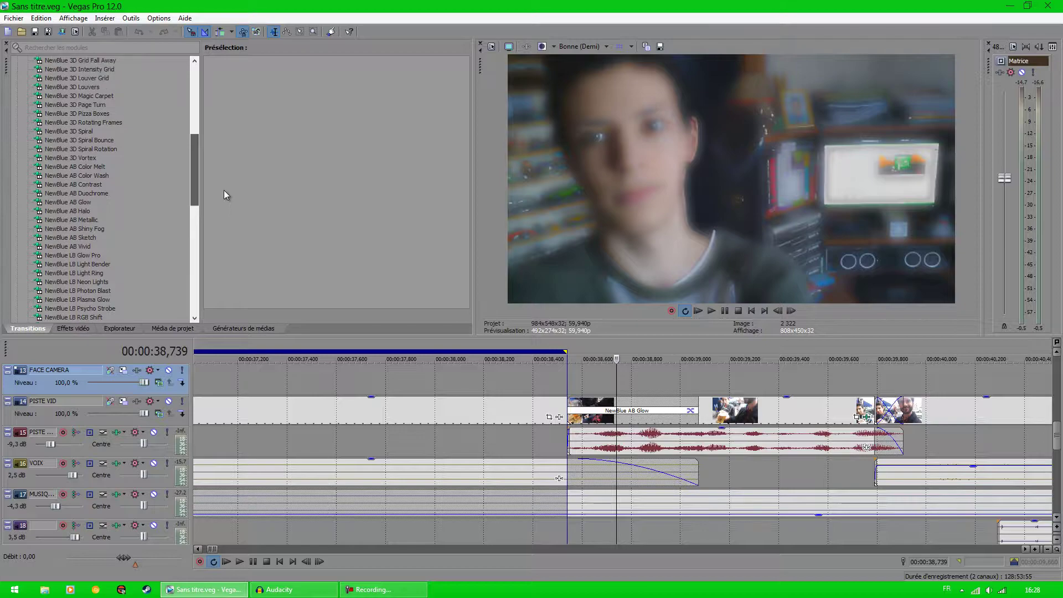
{"action": "left_click", "coordinate": [83, 202]}
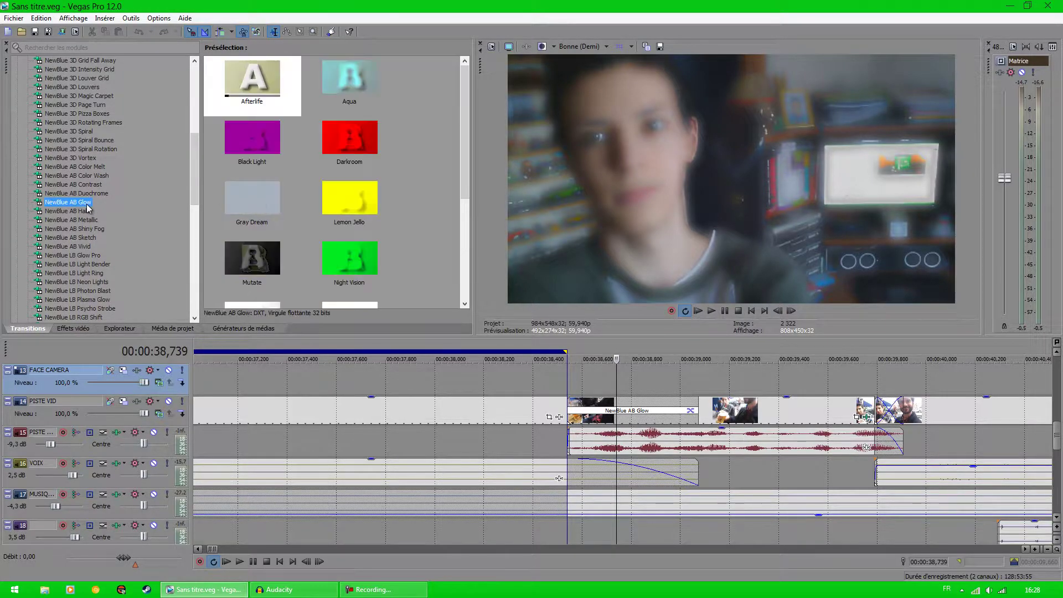
{"action": "mouse_move", "coordinate": [463, 134]}
{"action": "left_mouse_down"}
{"action": "mouse_move", "coordinate": [448, 238]}
{"action": "mouse_move", "coordinate": [456, 130]}
{"action": "left_mouse_up"}
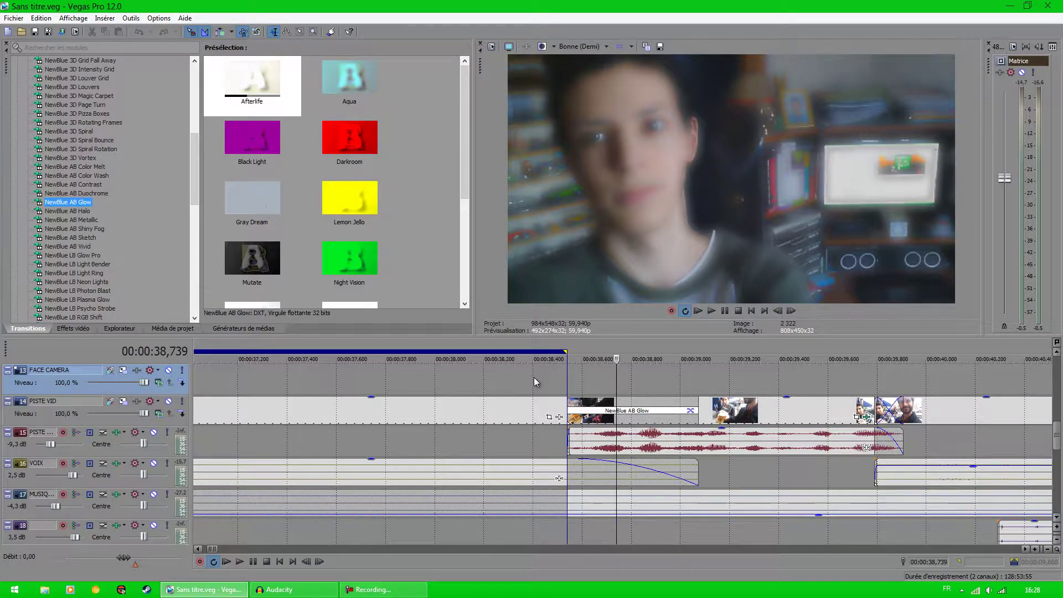
{"action": "left_click_drag", "start_coordinate": [469, 189], "coordinate": [424, 261]}
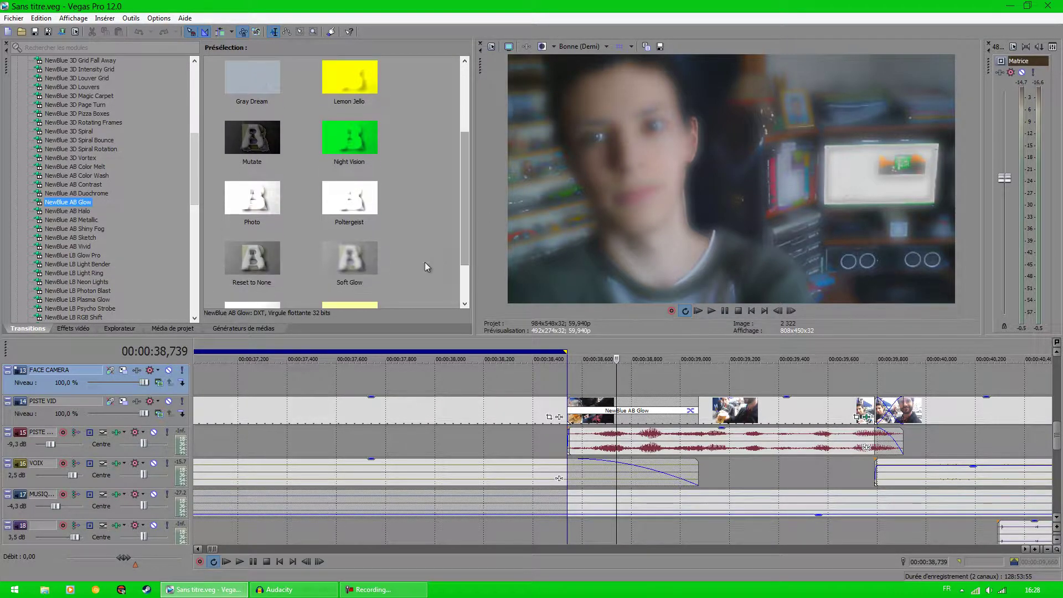
{"action": "left_click", "coordinate": [365, 267]}
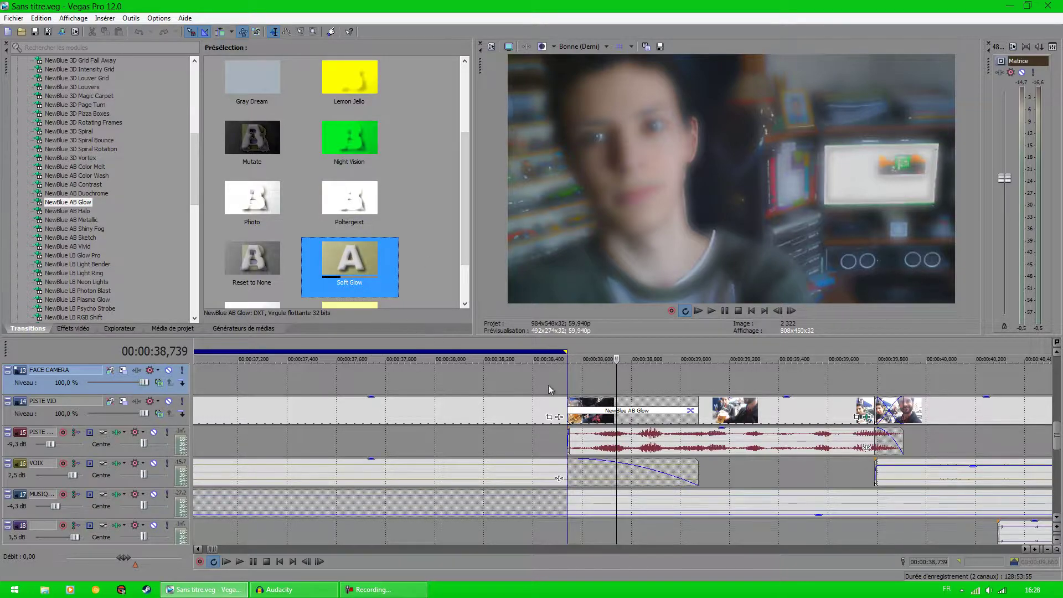
- Step frame by frame through the NewBlue AB Glow transition near 38.7 s and check its Soft Glow settings
{"action": "left_click", "coordinate": [588, 378]}
{"action": "key", "text": "Right"}
{"action": "key", "text": "Right"}
{"action": "key", "text": "Right"}
{"action": "key", "text": "Right"}
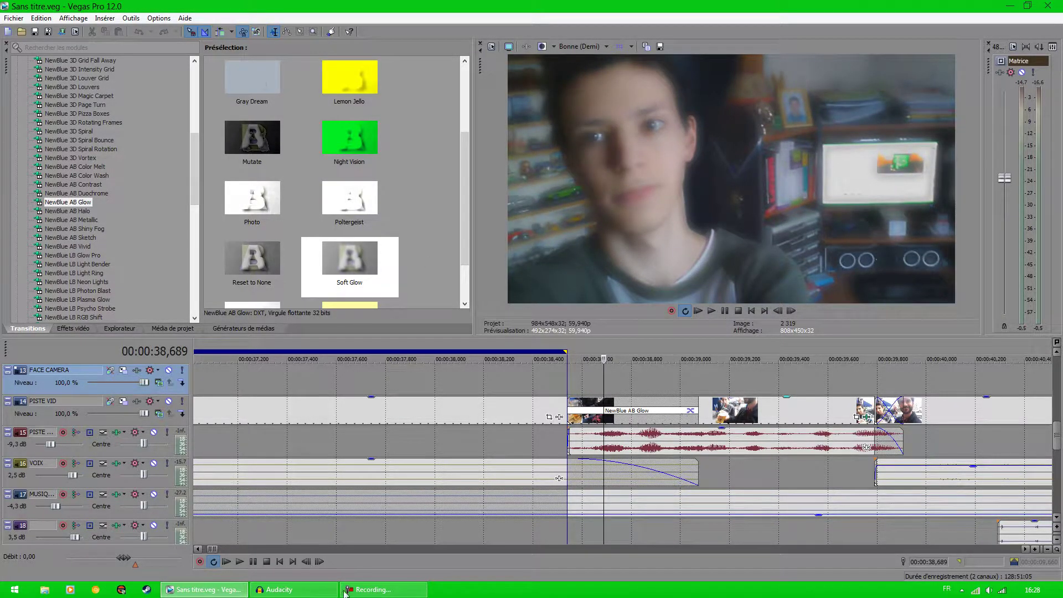
{"action": "left_click_drag", "start_coordinate": [218, 402], "coordinate": [233, 418]}
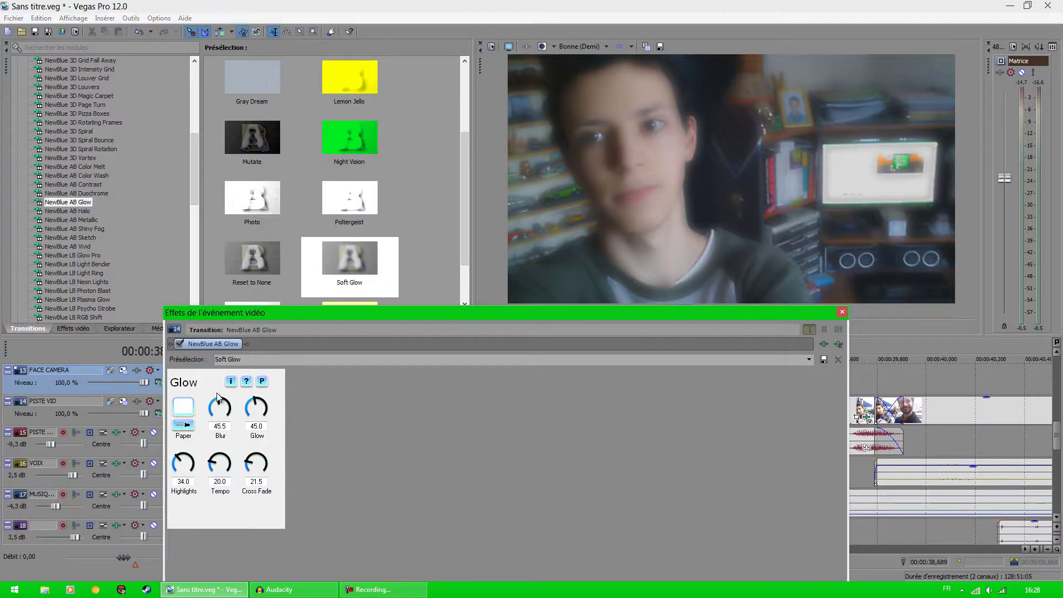
{"action": "left_click", "coordinate": [844, 314]}
- Scrub from the glow transition to about 41 s to preview the blurred-background shot and its typed caption
{"action": "scroll", "coordinate": [634, 383], "scroll_direction": "down", "scroll_amount": 5}
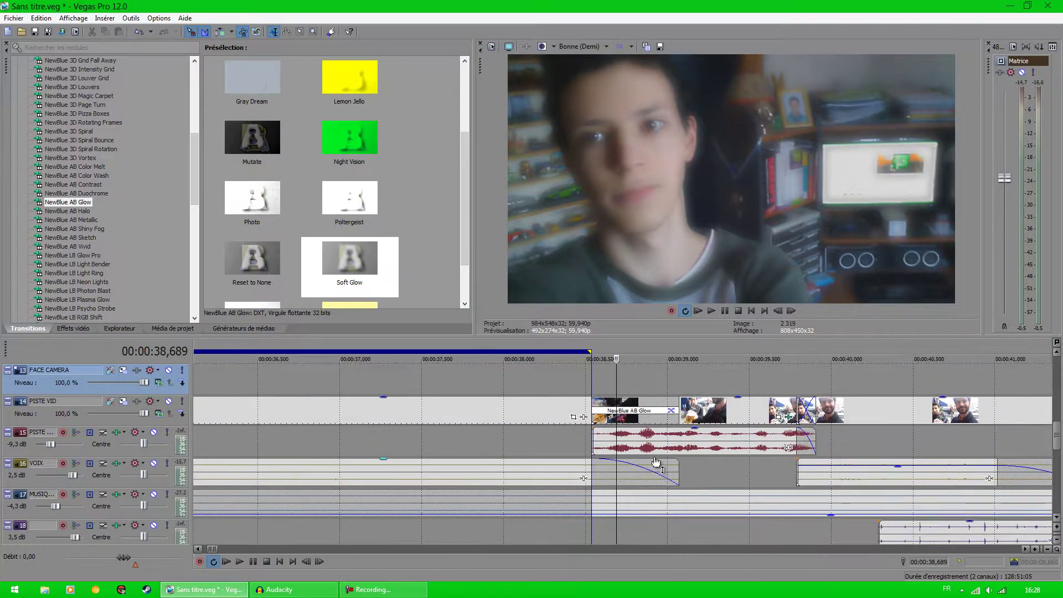
{"action": "left_click", "coordinate": [635, 383]}
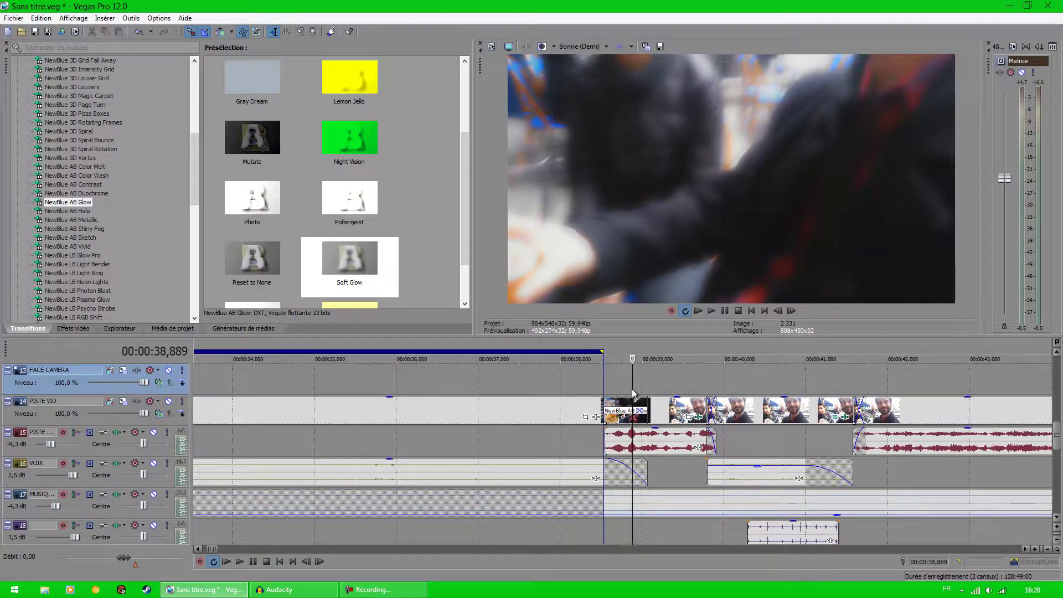
{"action": "left_click", "coordinate": [609, 384]}
{"action": "left_click_drag", "start_coordinate": [609, 384], "coordinate": [812, 391]}
{"action": "scroll", "coordinate": [618, 446], "scroll_direction": "down", "scroll_amount": 3}
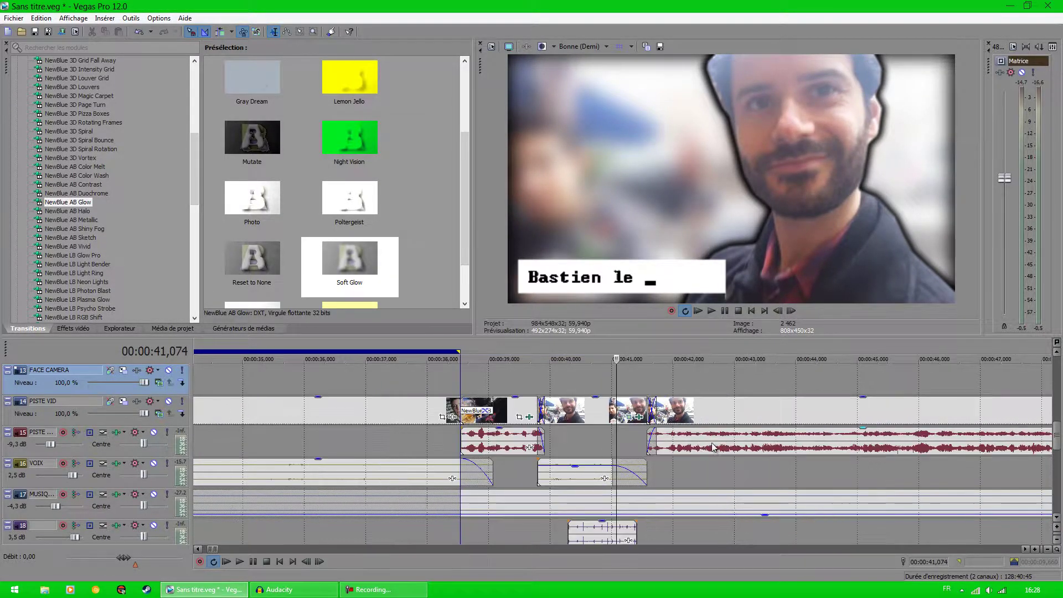
- Move the playhead back to about 40.7 s and bring track 11, with the overlaid copy of the captioned shot, into view
{"action": "left_click_drag", "start_coordinate": [618, 445], "coordinate": [598, 438]}
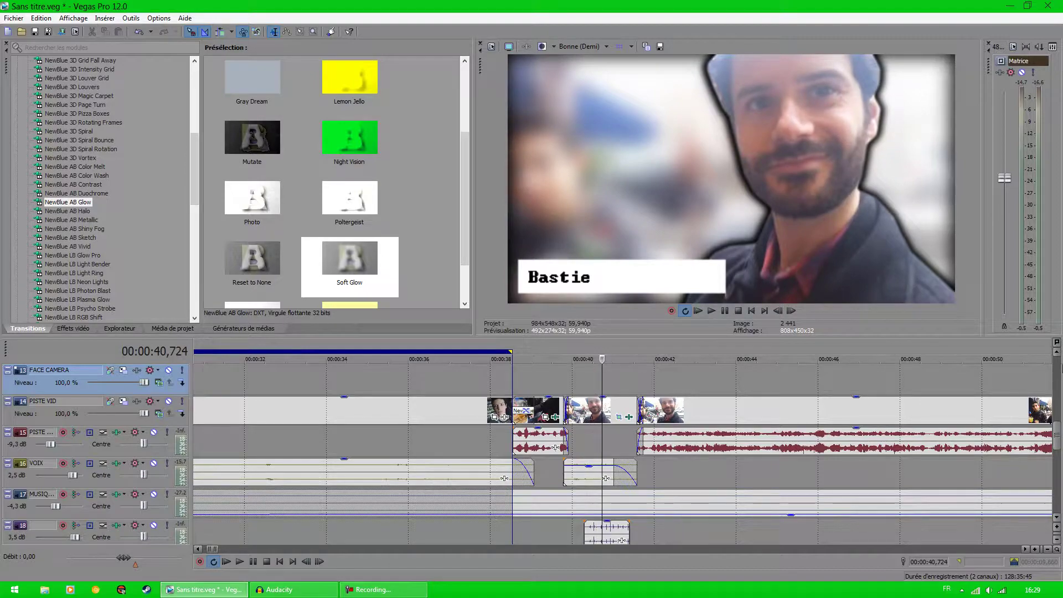
{"action": "left_click", "coordinate": [1056, 354]}
{"action": "left_click", "coordinate": [1057, 354]}
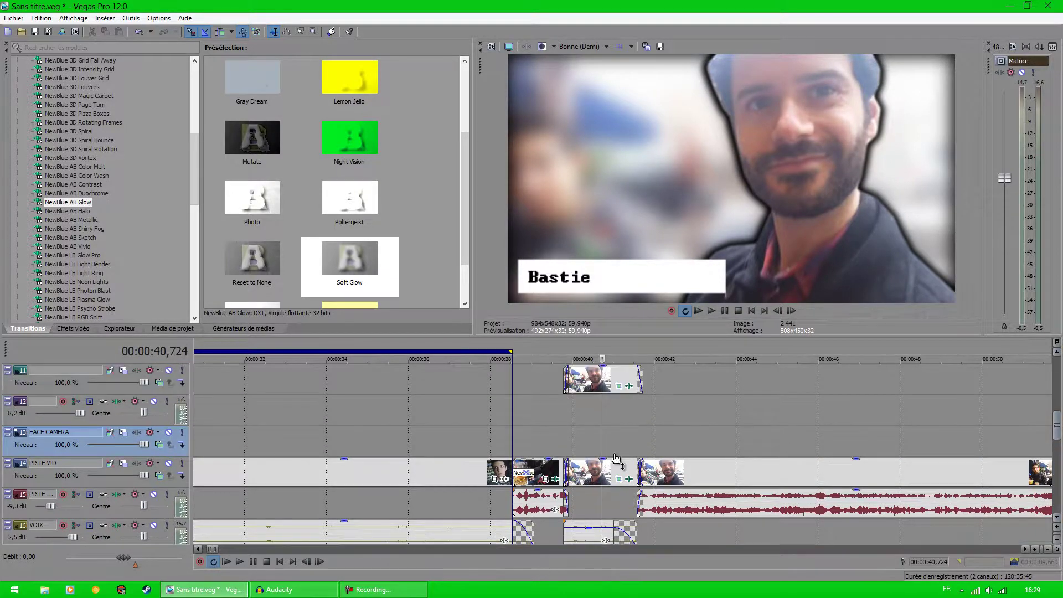
- Inspect the Flou gaussien effect on track 14's captioned shot, switching it off and back on to compare the background
{"action": "left_click", "coordinate": [636, 477]}
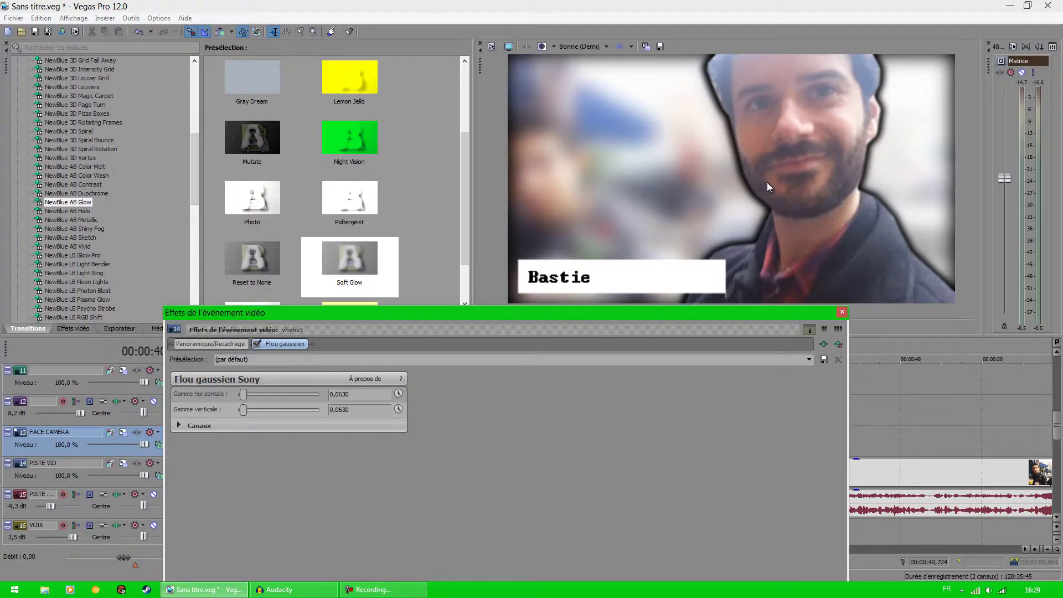
{"action": "left_click", "coordinate": [257, 344]}
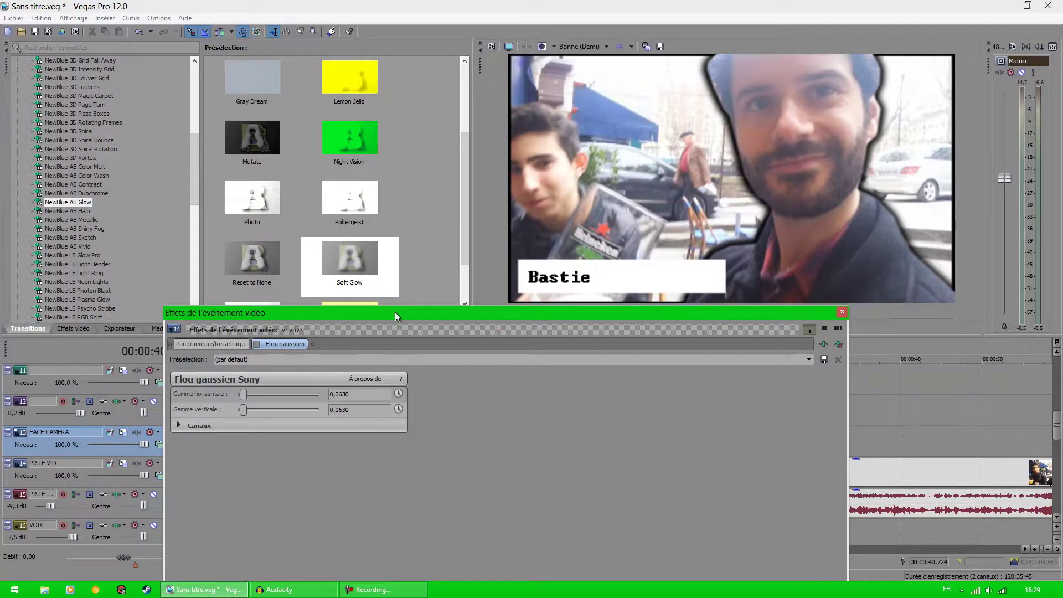
{"action": "left_click", "coordinate": [256, 344]}
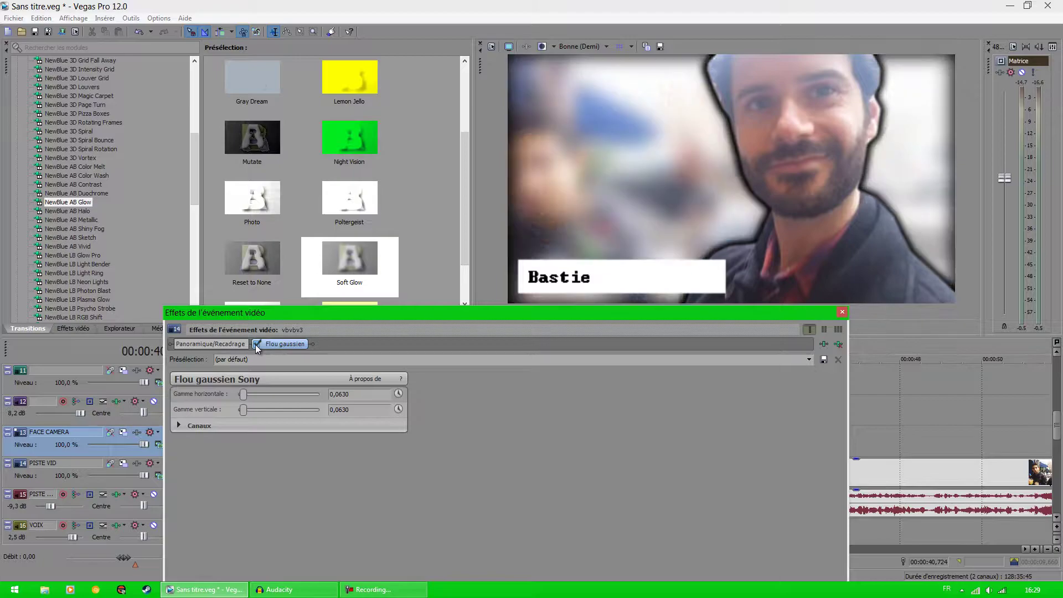
{"action": "left_click", "coordinate": [842, 311]}
- Play the captioned shot from 39.790 s, and scrub from about 40.3 s to 40.6 s to preview its typed caption
{"action": "left_click_drag", "start_coordinate": [601, 437], "coordinate": [566, 435]}
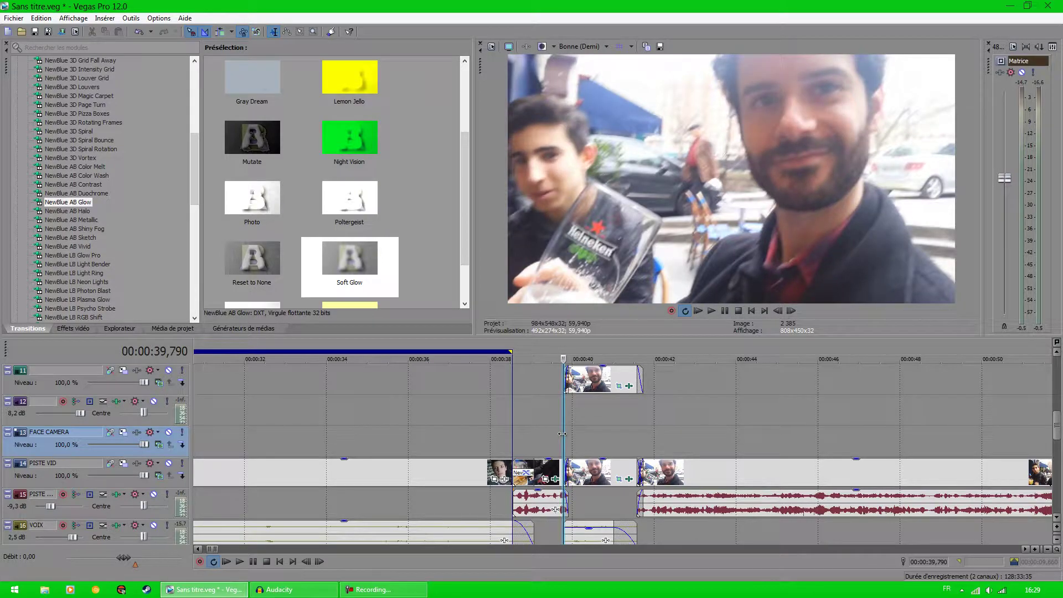
{"action": "left_click", "coordinate": [710, 310]}
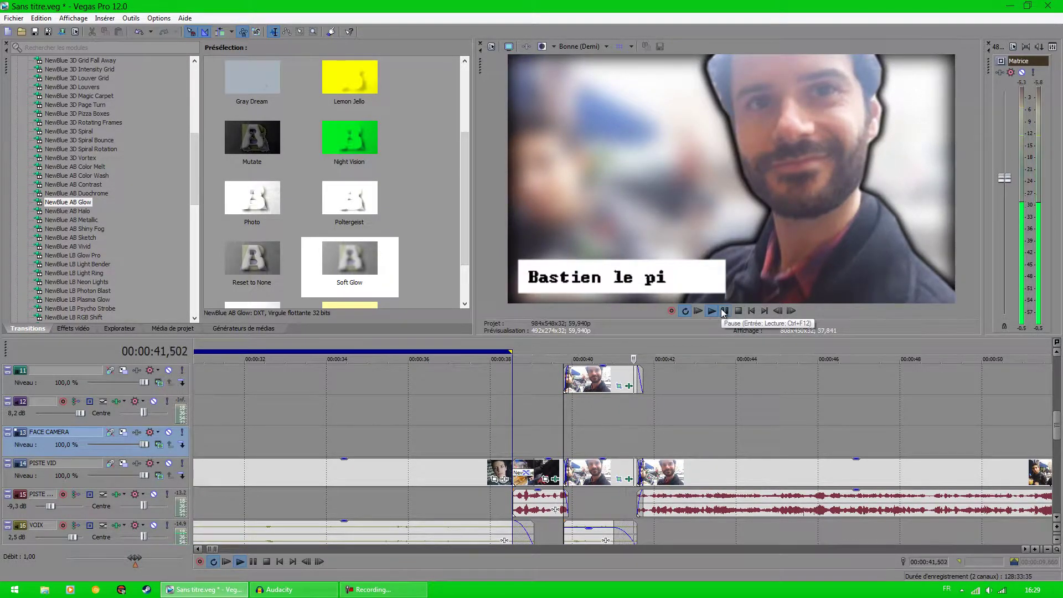
{"action": "key", "text": "space"}
{"action": "left_click", "coordinate": [584, 433]}
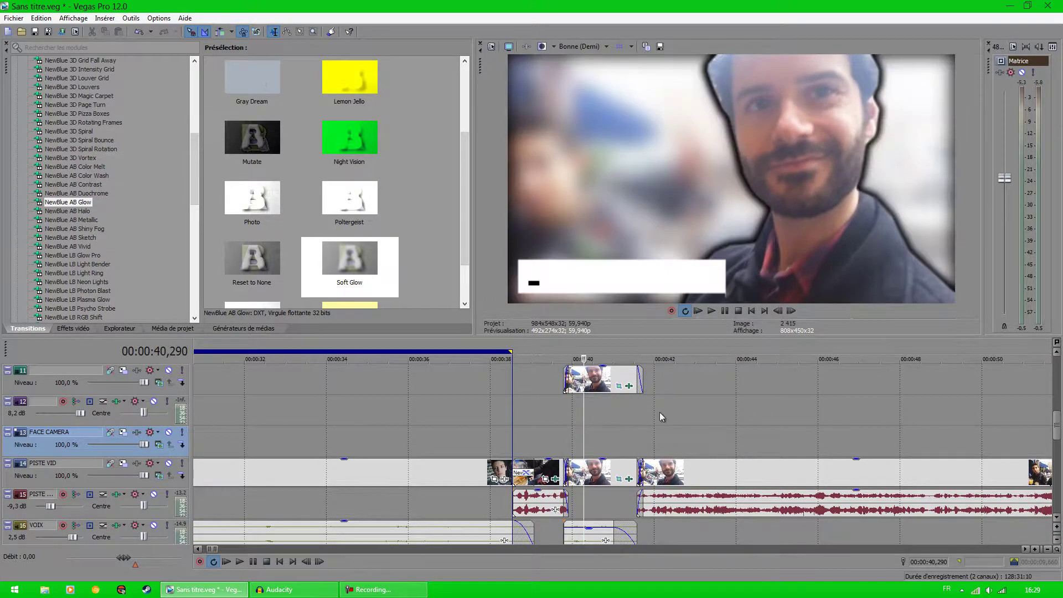
{"action": "left_click_drag", "start_coordinate": [584, 449], "coordinate": [596, 448]}
- Open the properties of the typing sound on track 18 and check the name of its active take
{"action": "scroll", "coordinate": [1058, 434], "scroll_direction": "down", "scroll_amount": 3}
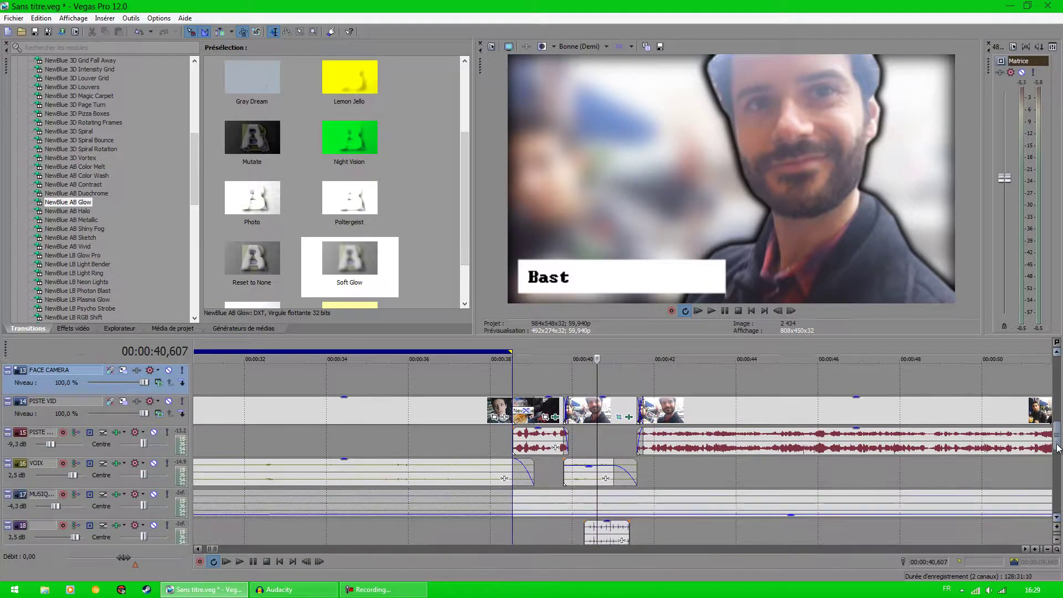
{"action": "right_click", "coordinate": [607, 472]}
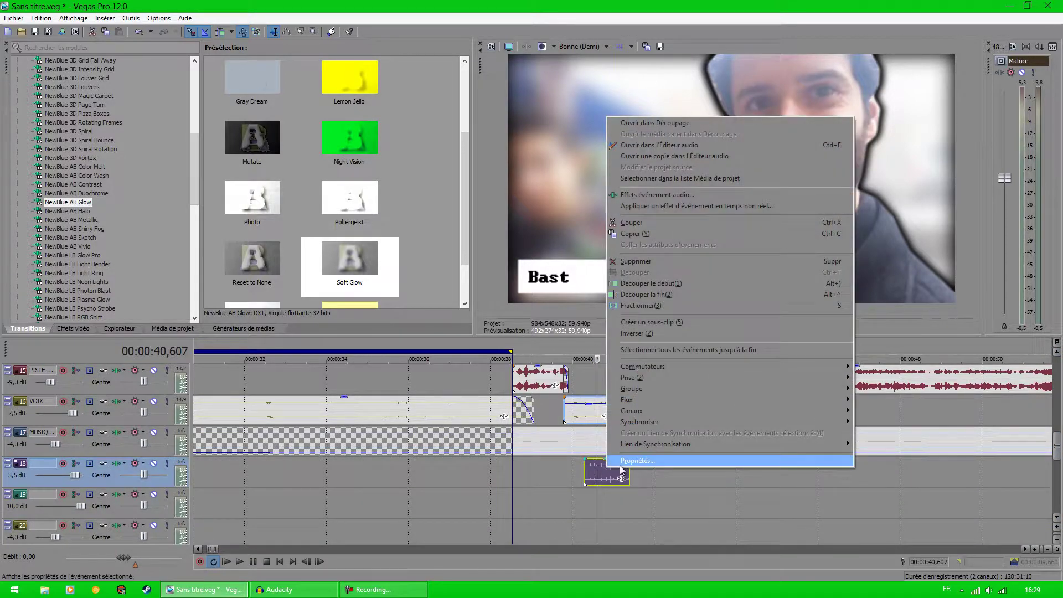
{"action": "left_click", "coordinate": [609, 462]}
{"action": "left_click", "coordinate": [516, 125]}
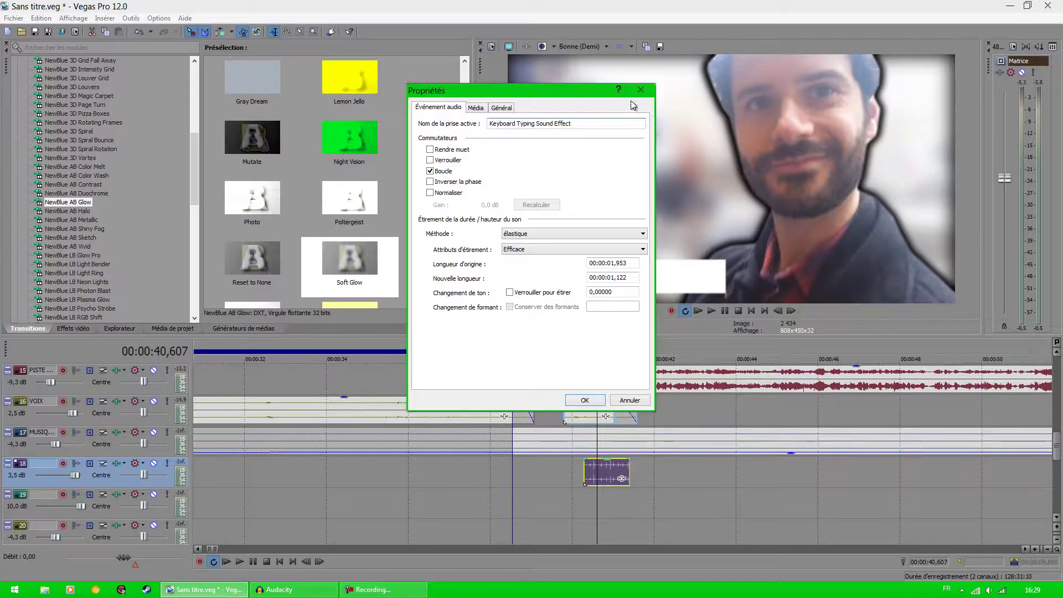
{"action": "left_click", "coordinate": [585, 126]}
{"action": "left_click", "coordinate": [642, 89]}
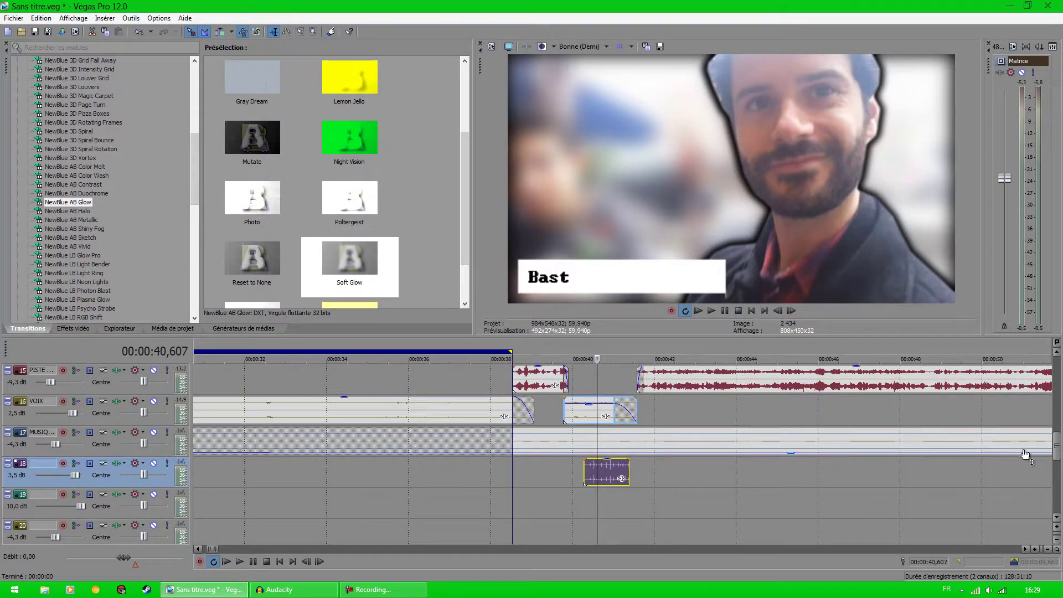
- Disable Codage HSL, Codage LAB, Netteté and Incrustation en chrominance on track 7's command-prompt clip at about 40.7 s
{"action": "left_click_drag", "start_coordinate": [1057, 454], "coordinate": [1053, 416]}
{"action": "left_click_drag", "start_coordinate": [597, 448], "coordinate": [600, 426]}
{"action": "left_click", "coordinate": [611, 386]}
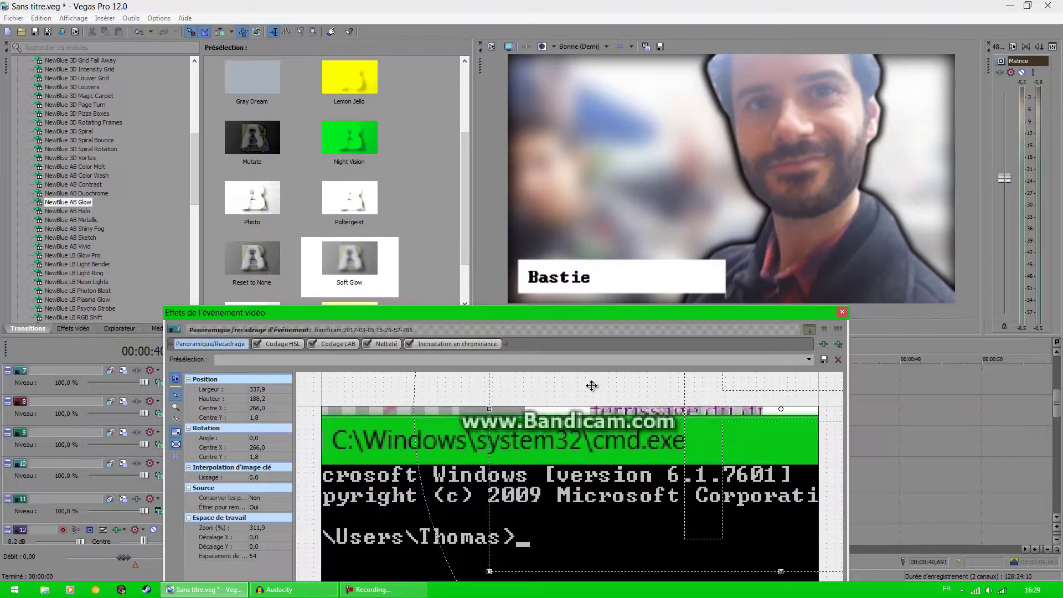
{"action": "left_click_drag", "start_coordinate": [590, 319], "coordinate": [563, 171]}
{"action": "left_click_drag", "start_coordinate": [271, 166], "coordinate": [243, 324]}
{"action": "left_click", "coordinate": [203, 352]}
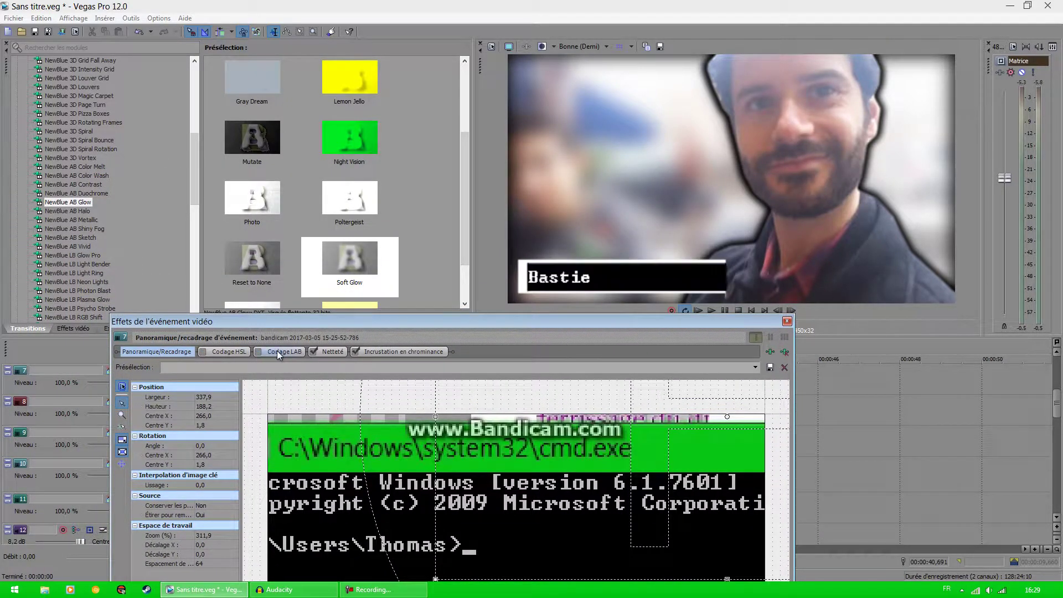
{"action": "left_click", "coordinate": [313, 352]}
{"action": "left_click", "coordinate": [357, 351]}
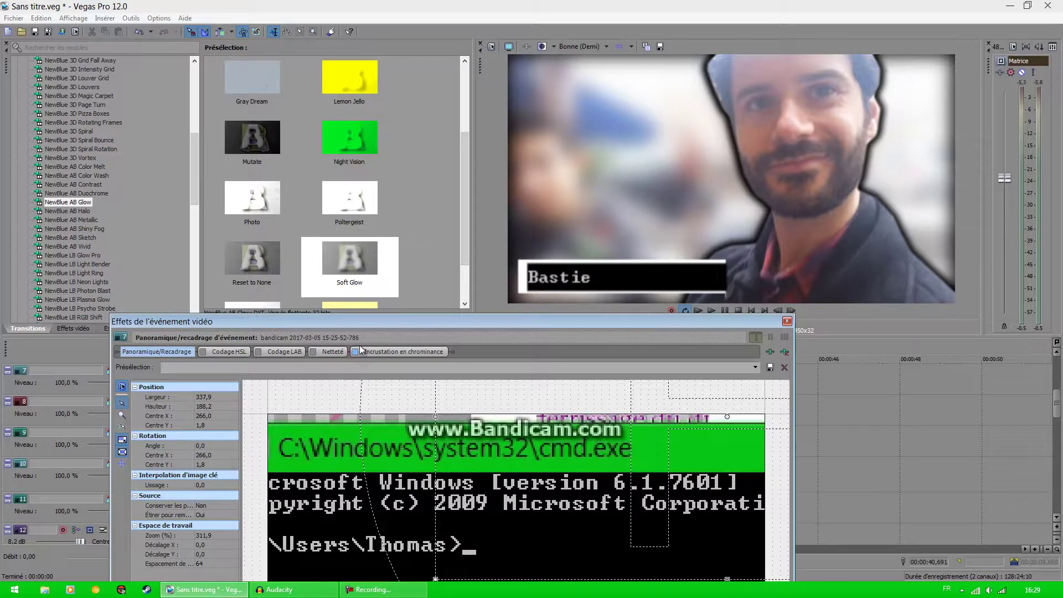
- Turn off the pan/crop mask on track 7's command-prompt clip so the full capture shows
{"action": "left_click_drag", "start_coordinate": [363, 320], "coordinate": [361, 110]}
{"action": "left_click", "coordinate": [125, 569]}
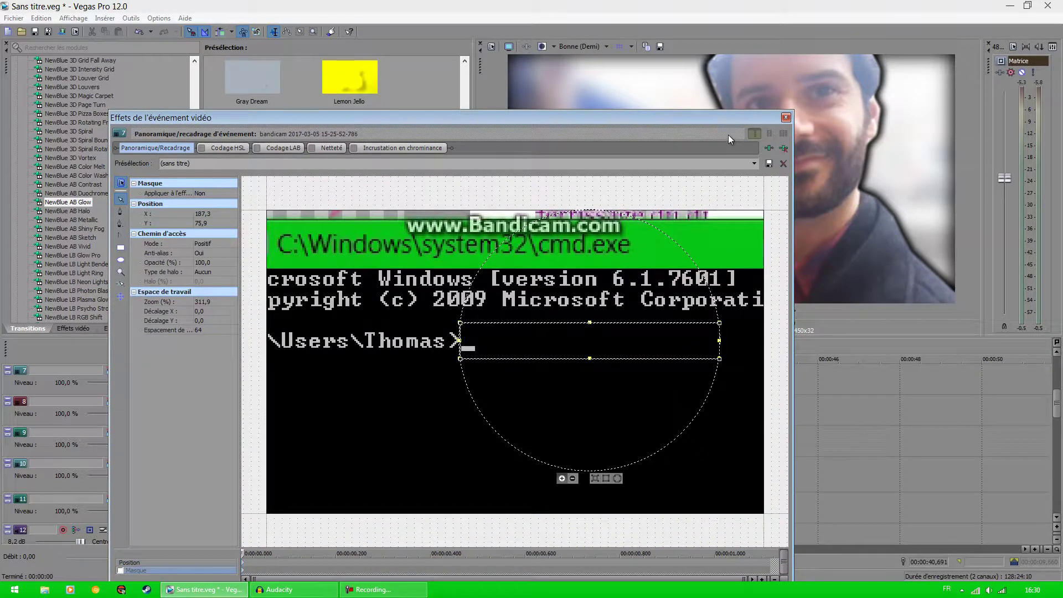
{"action": "left_click", "coordinate": [785, 118]}
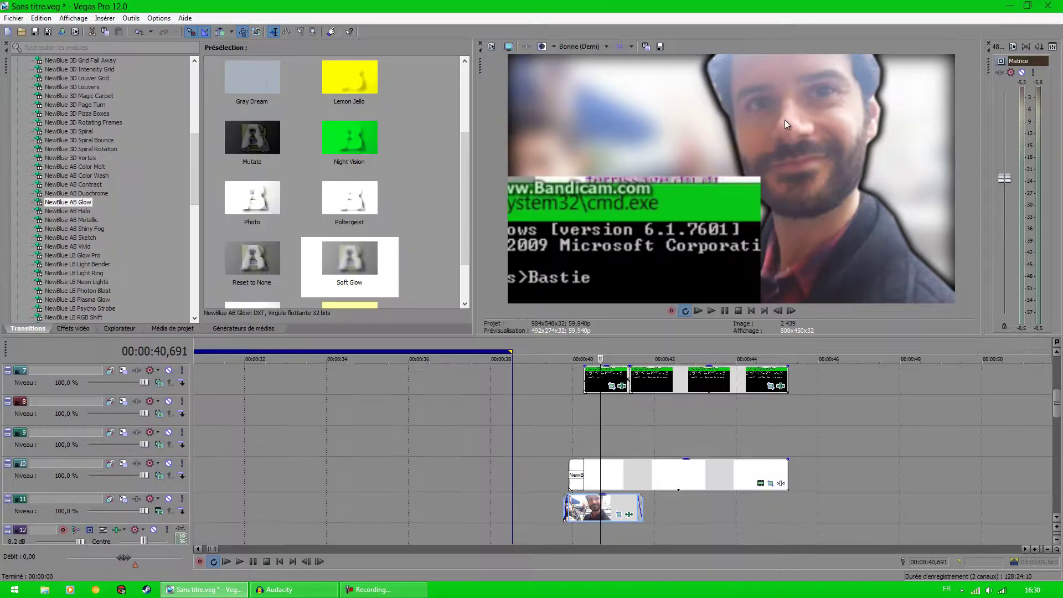
- Play the caption sequence from before the shot, and scrub from about 40.9 s to 41.7 s to compare the unmasked and masked clips
{"action": "left_click", "coordinate": [550, 413]}
{"action": "left_click", "coordinate": [711, 311]}
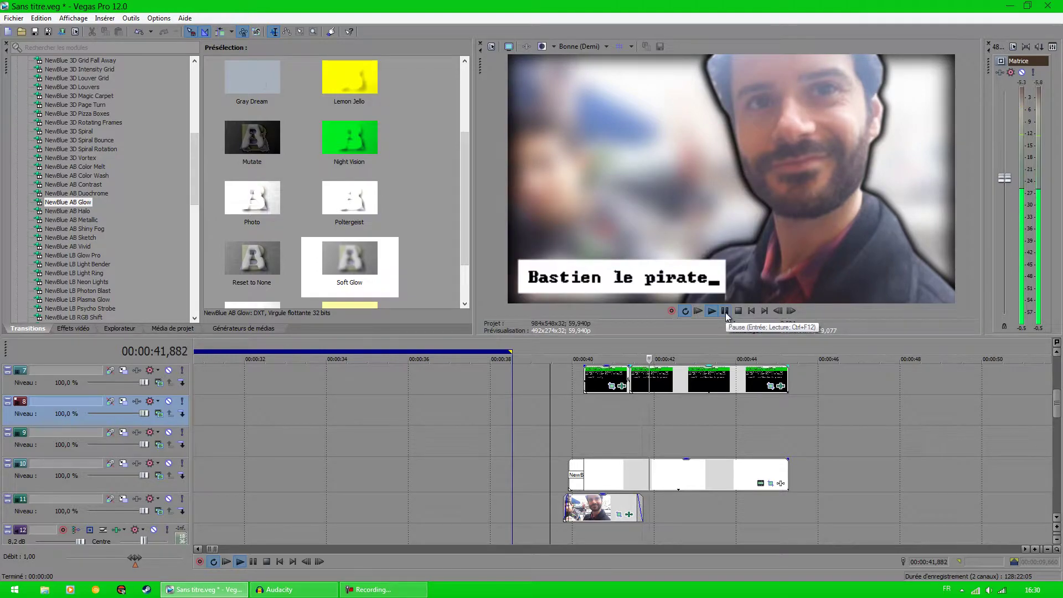
{"action": "left_click", "coordinate": [724, 311]}
{"action": "left_click", "coordinate": [609, 413]}
{"action": "key", "text": "space"}
{"action": "key", "text": "space"}
{"action": "left_click", "coordinate": [607, 414]}
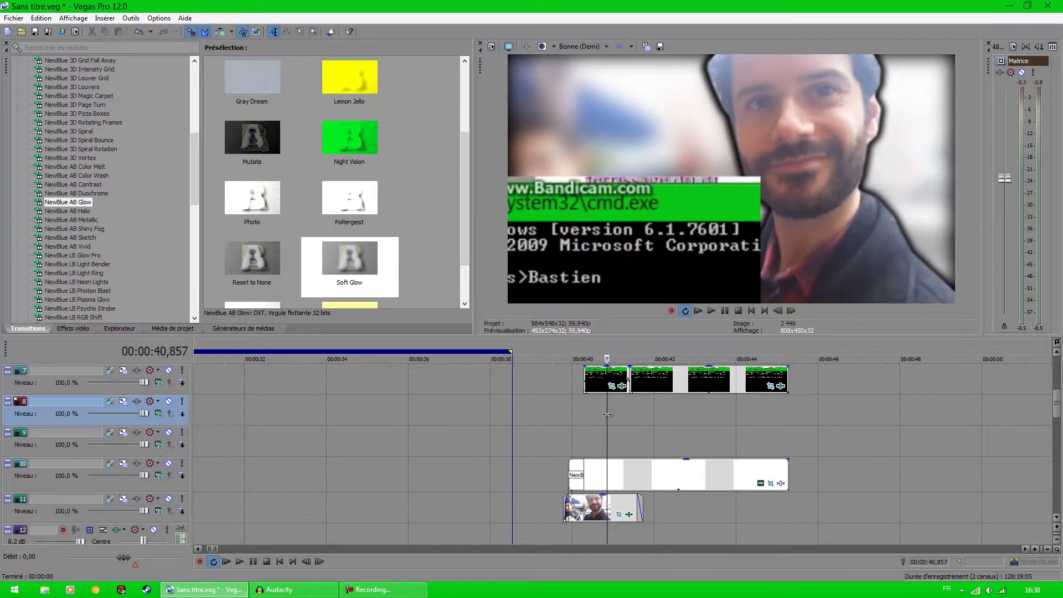
{"action": "left_click_drag", "start_coordinate": [607, 414], "coordinate": [643, 401]}
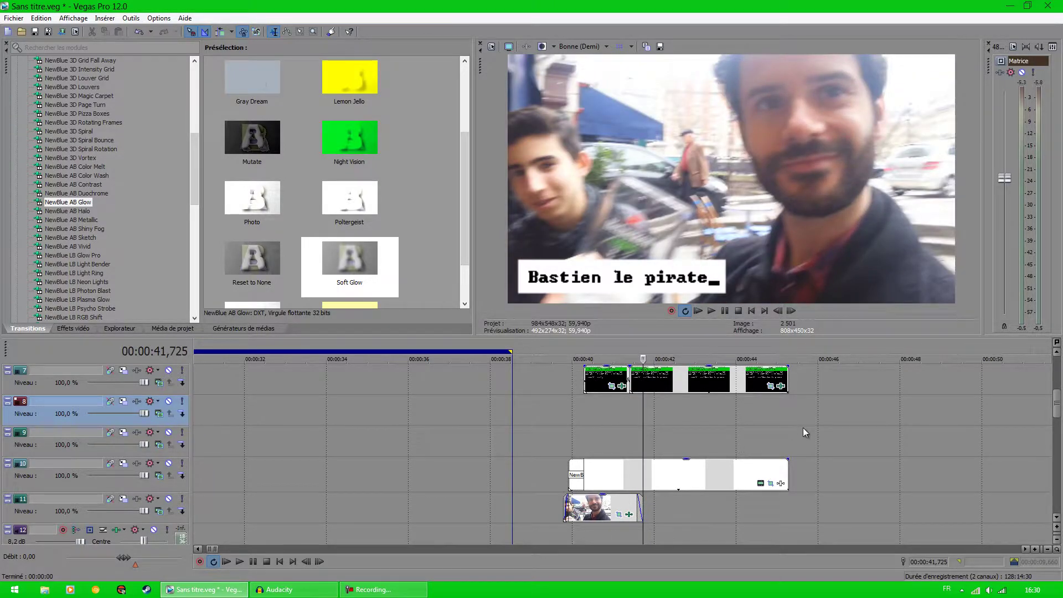
- Mark the captioned shot's range from 39.790 to 41.725 s and place the playhead at its start
{"action": "scroll", "coordinate": [802, 428], "scroll_direction": "down", "scroll_amount": 5}
{"action": "left_click_drag", "start_coordinate": [1056, 414], "coordinate": [1056, 443]}
{"action": "left_click_drag", "start_coordinate": [576, 409], "coordinate": [614, 410]}
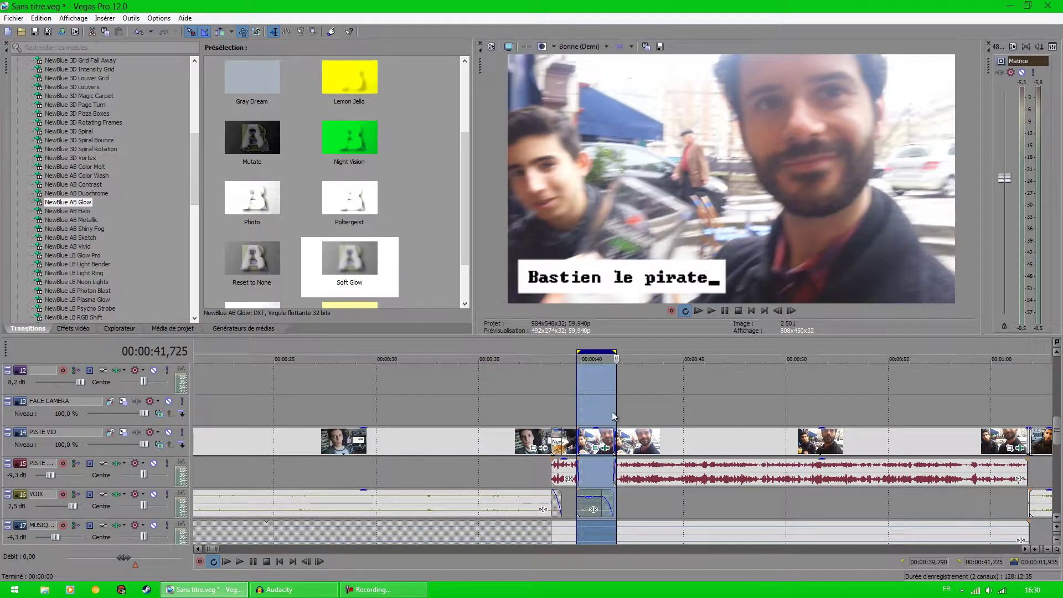
{"action": "scroll", "coordinate": [600, 420], "scroll_direction": "up", "scroll_amount": 3}
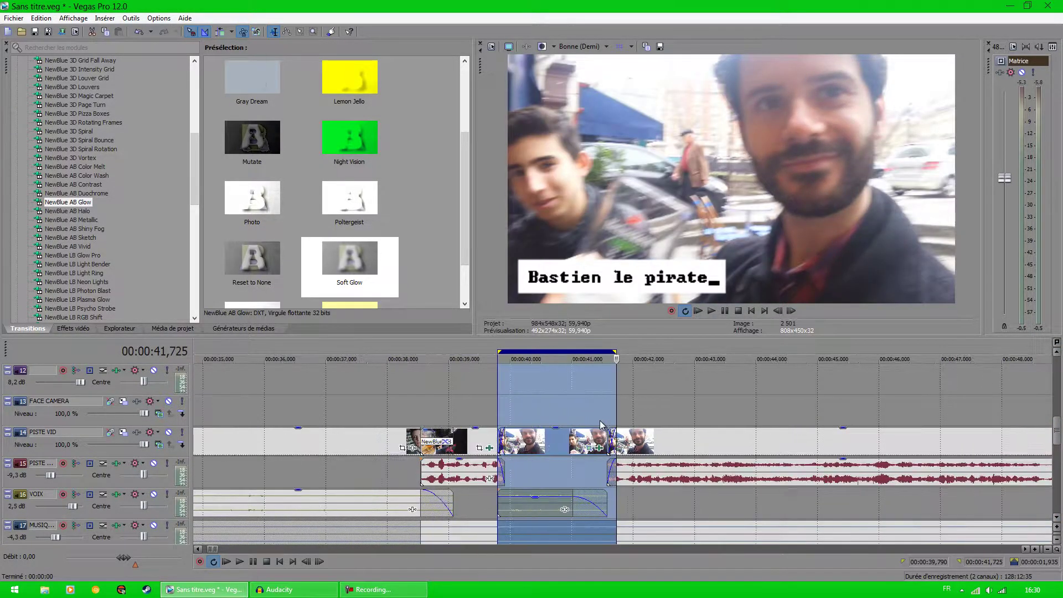
{"action": "left_click", "coordinate": [510, 404]}
{"action": "scroll", "coordinate": [543, 404], "scroll_direction": "down", "scroll_amount": 5}
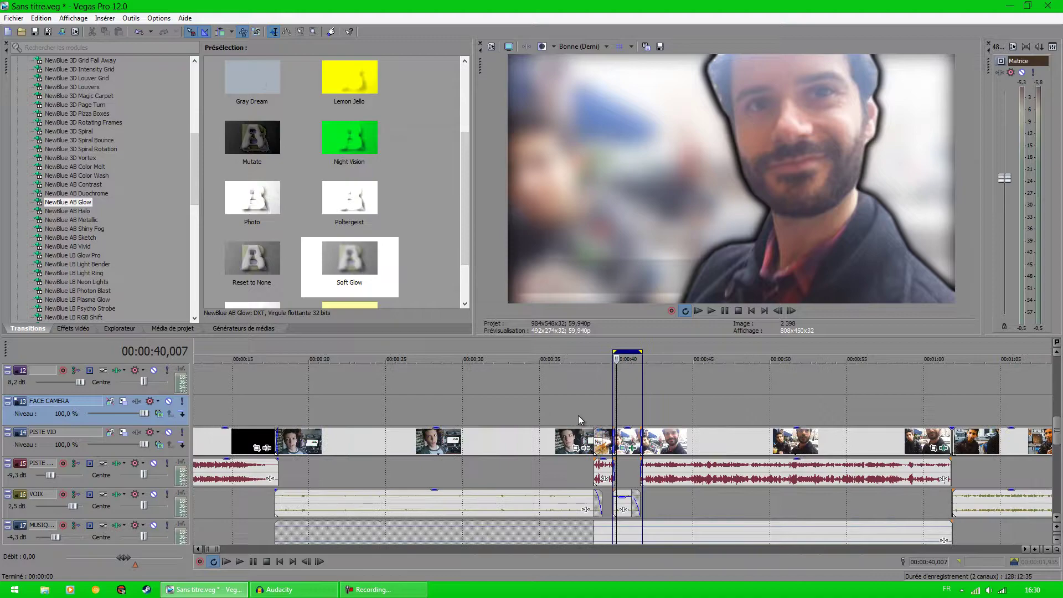
{"action": "scroll", "coordinate": [623, 467], "scroll_direction": "up", "scroll_amount": 4}
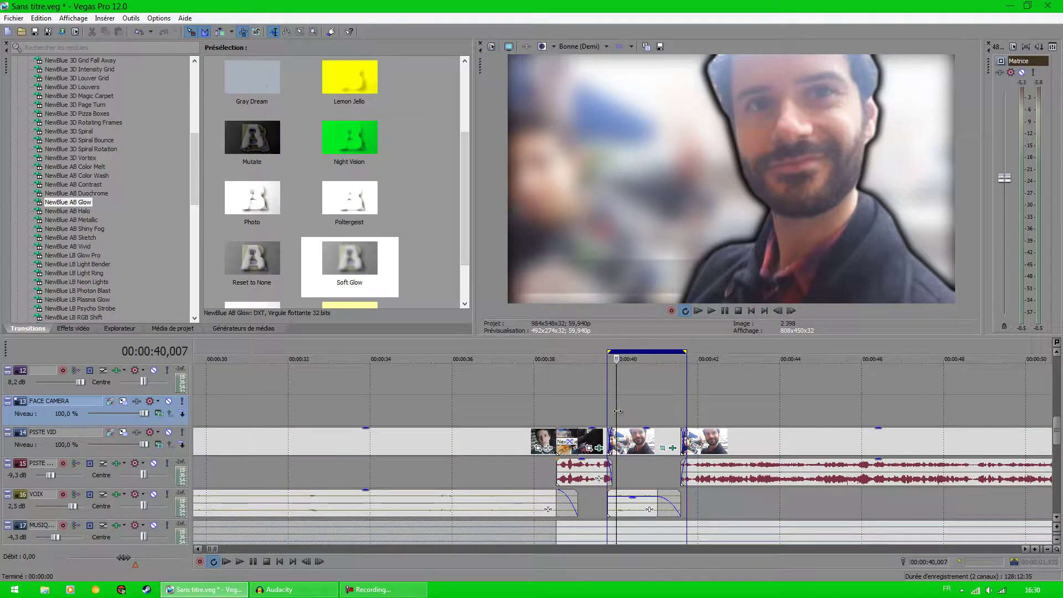
{"action": "scroll", "coordinate": [617, 411], "scroll_direction": "up", "scroll_amount": 3}
{"action": "left_click", "coordinate": [591, 410]}
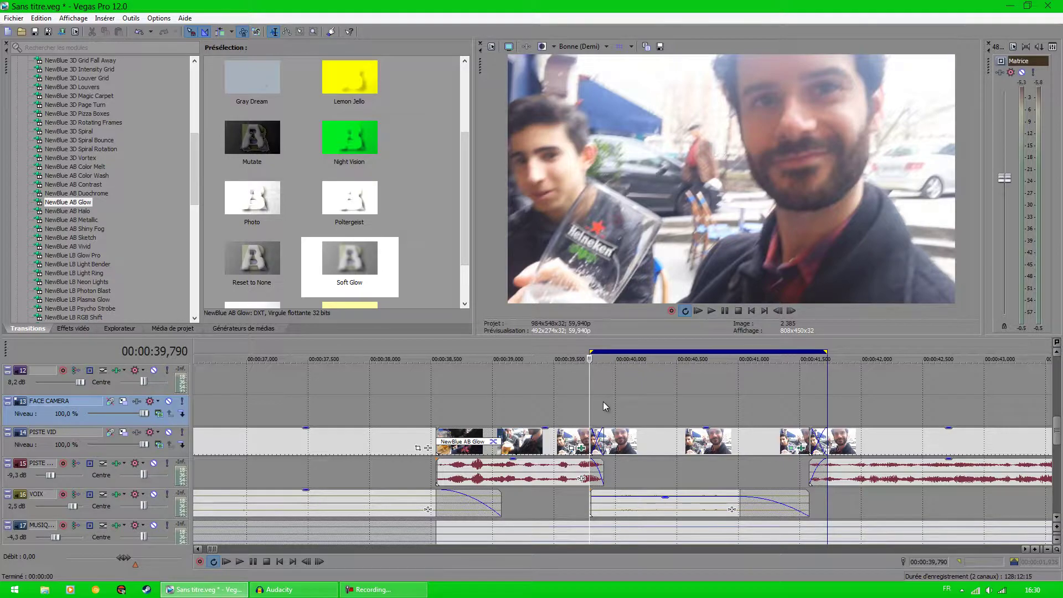
- Play the captioned shot from 39.790 s to about 41.6 s with the sound tracks beneath it in view
{"action": "scroll", "coordinate": [602, 400], "scroll_direction": "down", "scroll_amount": 3}
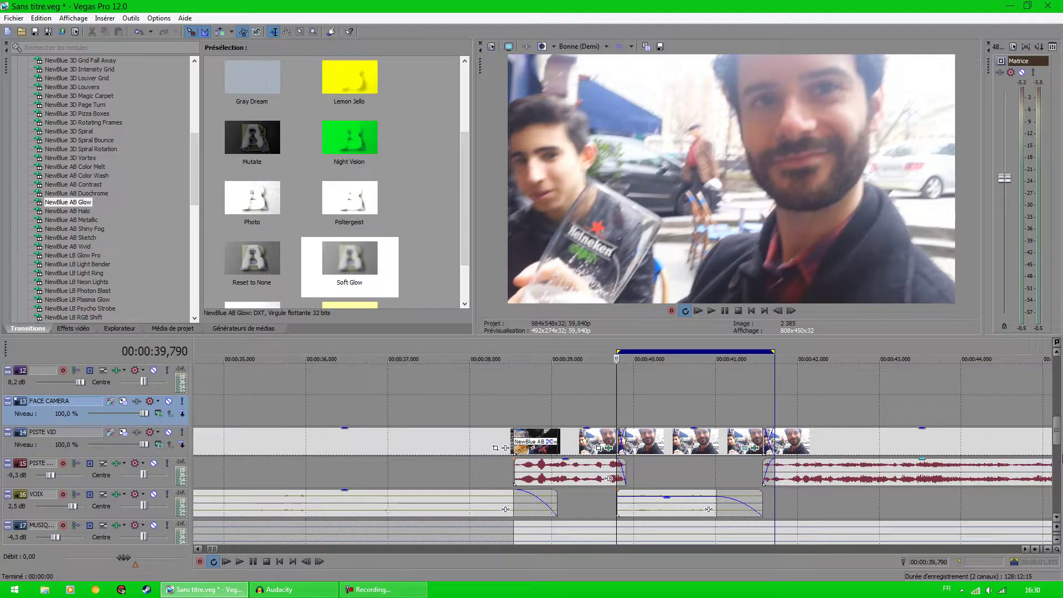
{"action": "scroll", "coordinate": [1056, 445], "scroll_direction": "down", "scroll_amount": 1}
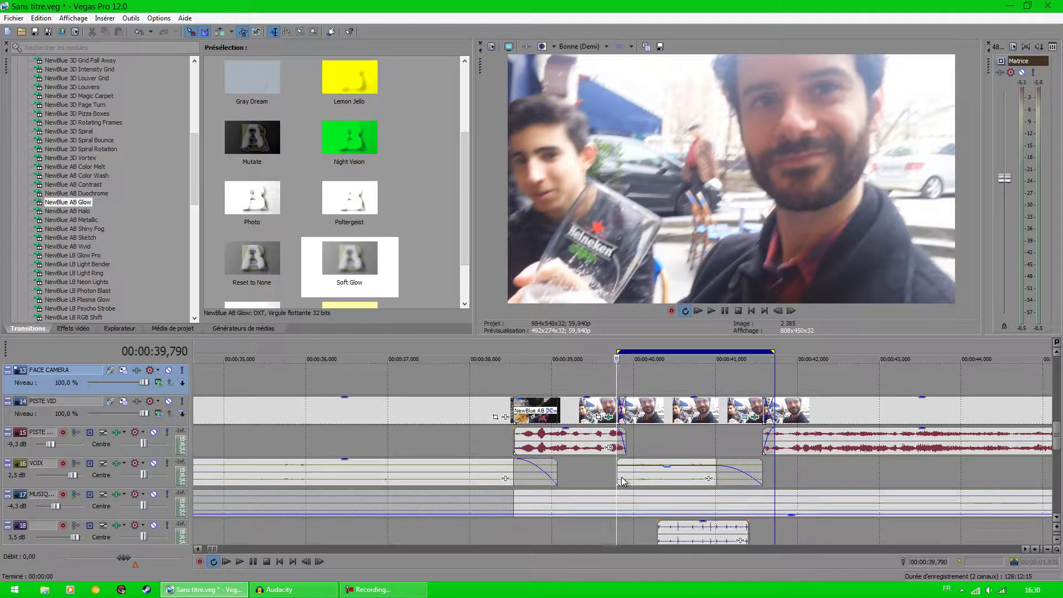
{"action": "left_click", "coordinate": [712, 310]}
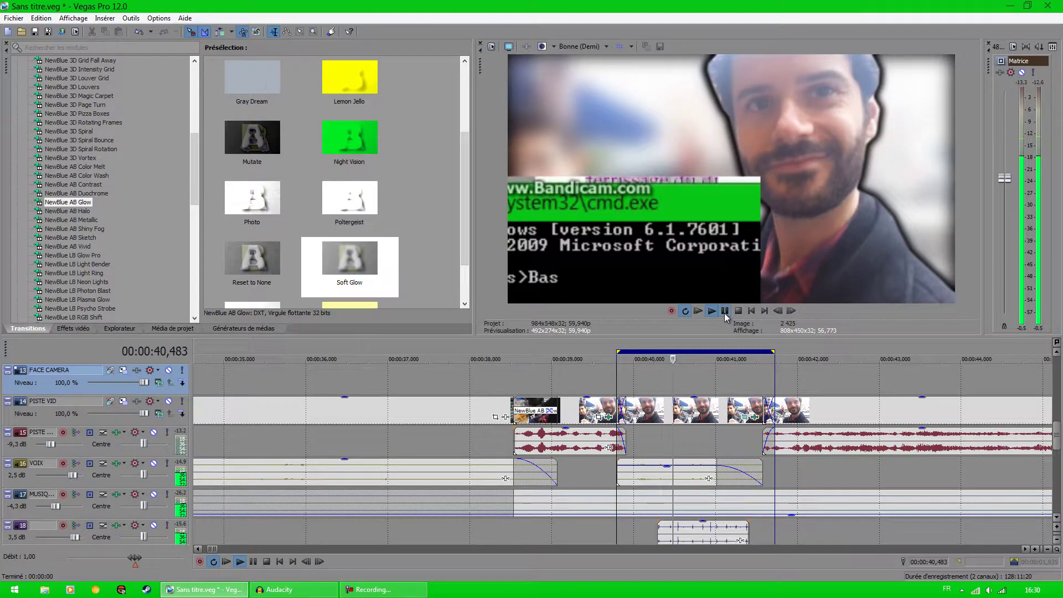
{"action": "key", "text": "Return"}
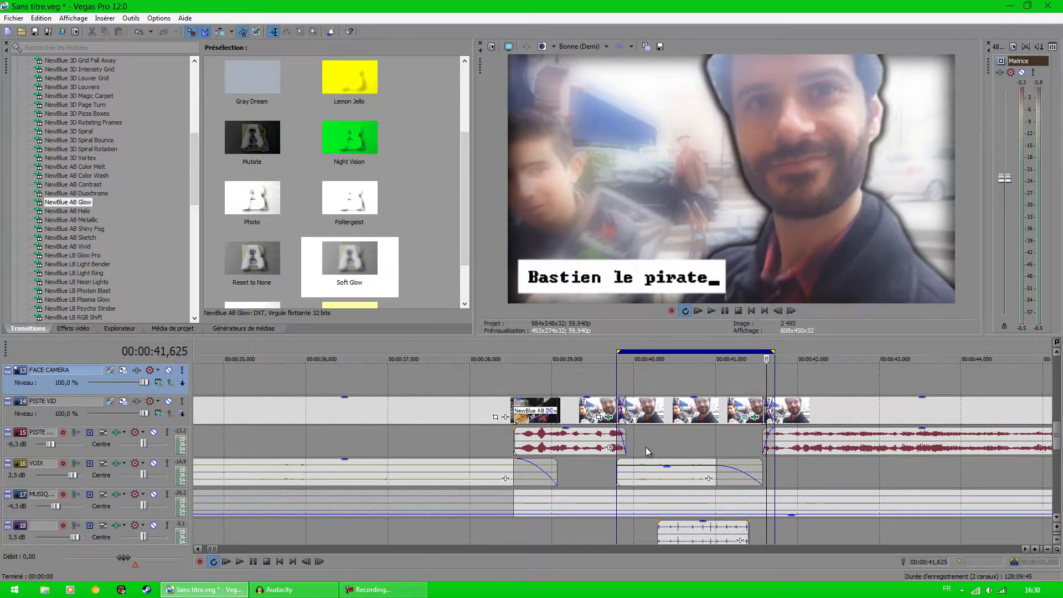
- Open the properties of the short sound beneath the captioned shot on track 16 and check its active take's name
{"action": "left_click", "coordinate": [647, 451]}
{"action": "right_click", "coordinate": [649, 474]}
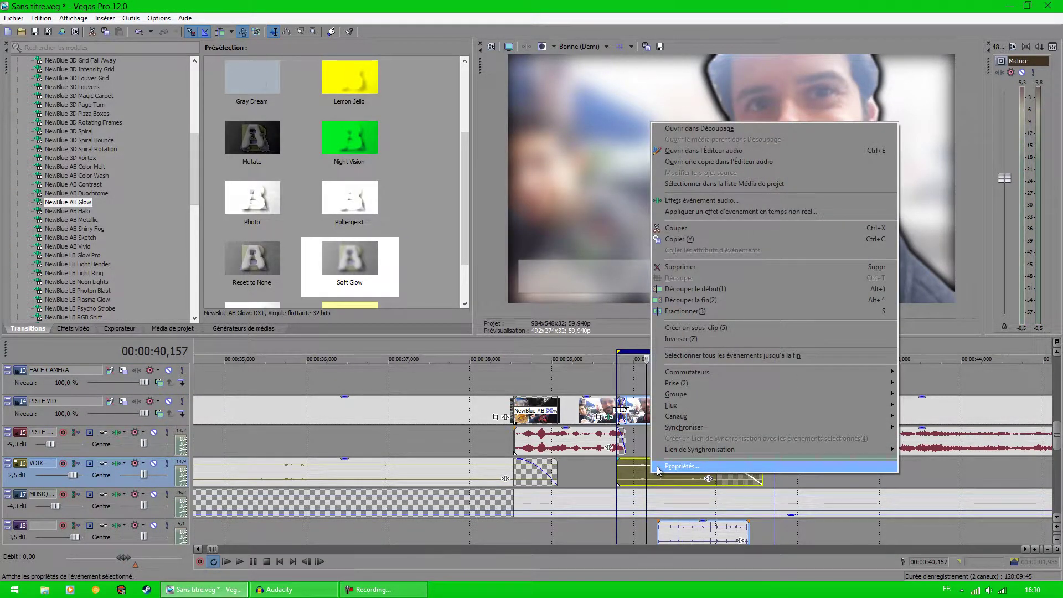
{"action": "left_click", "coordinate": [656, 466]}
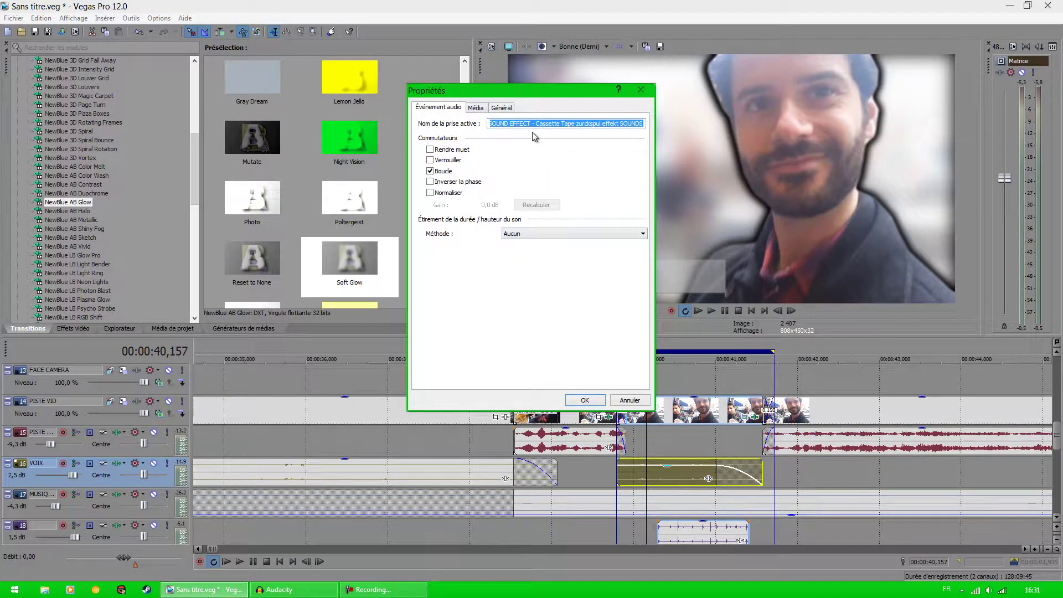
{"action": "left_click", "coordinate": [526, 124]}
{"action": "left_click_drag", "start_coordinate": [538, 123], "coordinate": [599, 124]}
{"action": "left_click", "coordinate": [640, 89]}
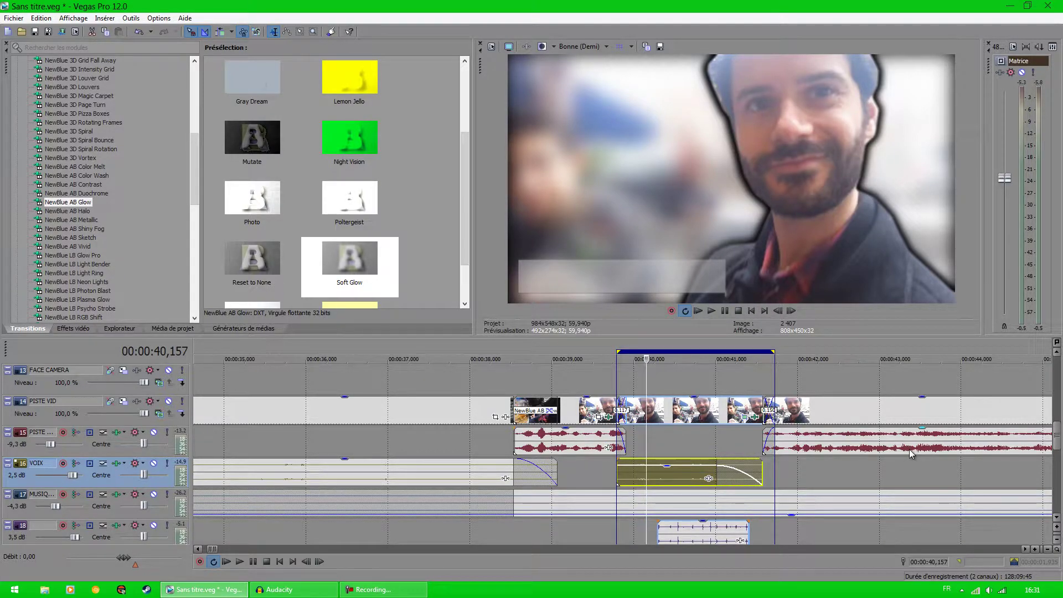
- Mark the range of the short sound on track 25, from 41.408 to 41.858 s
{"action": "left_click_drag", "start_coordinate": [1058, 439], "coordinate": [882, 477]}
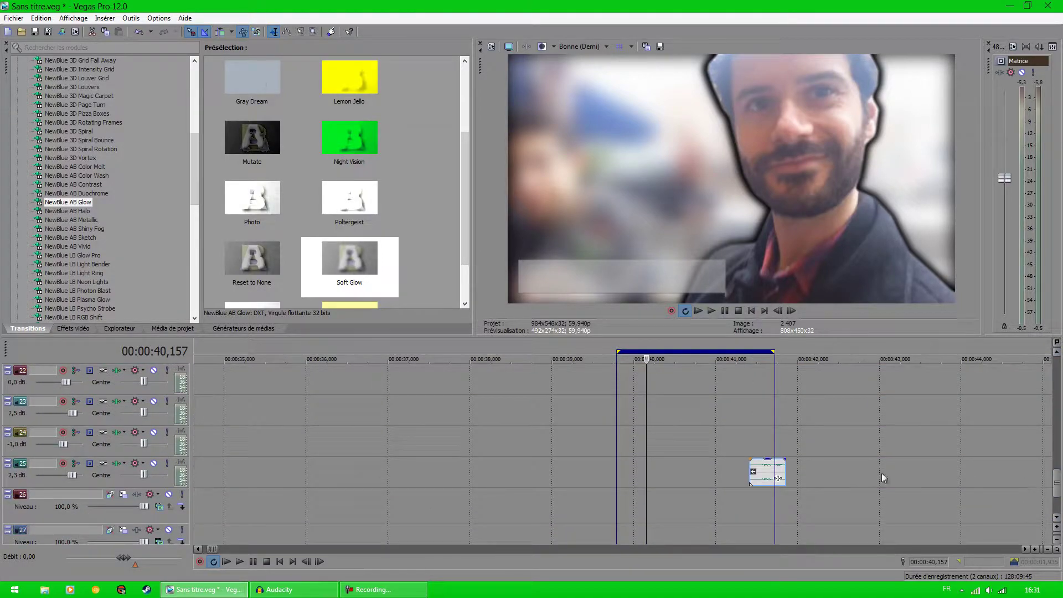
{"action": "left_click_drag", "start_coordinate": [751, 446], "coordinate": [786, 448]}
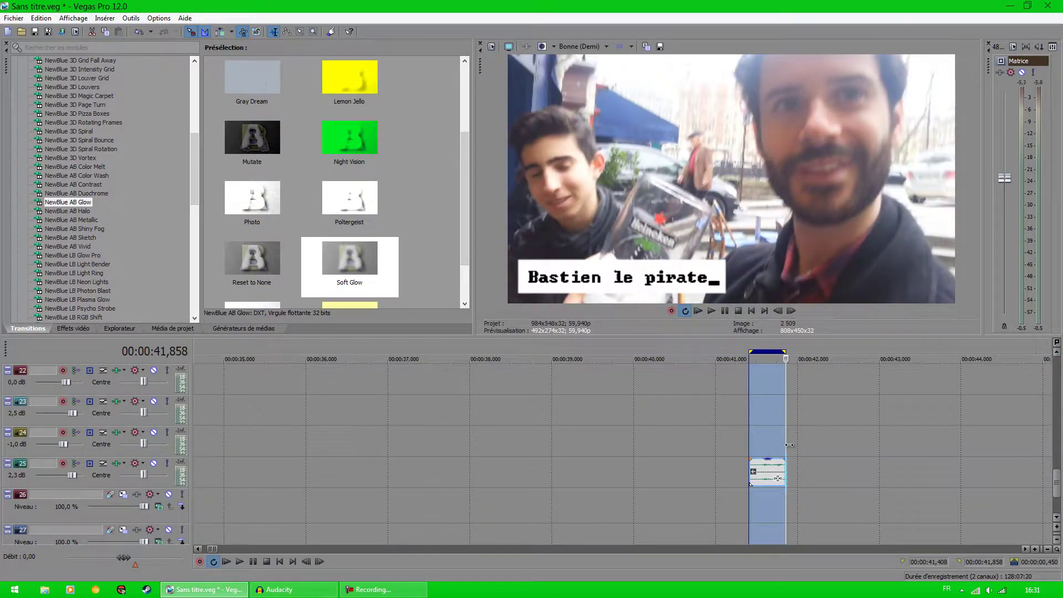
- Check the Inverser option of the short sound on track 25 and play it from about 41.6 s
{"action": "right_click", "coordinate": [761, 483]}
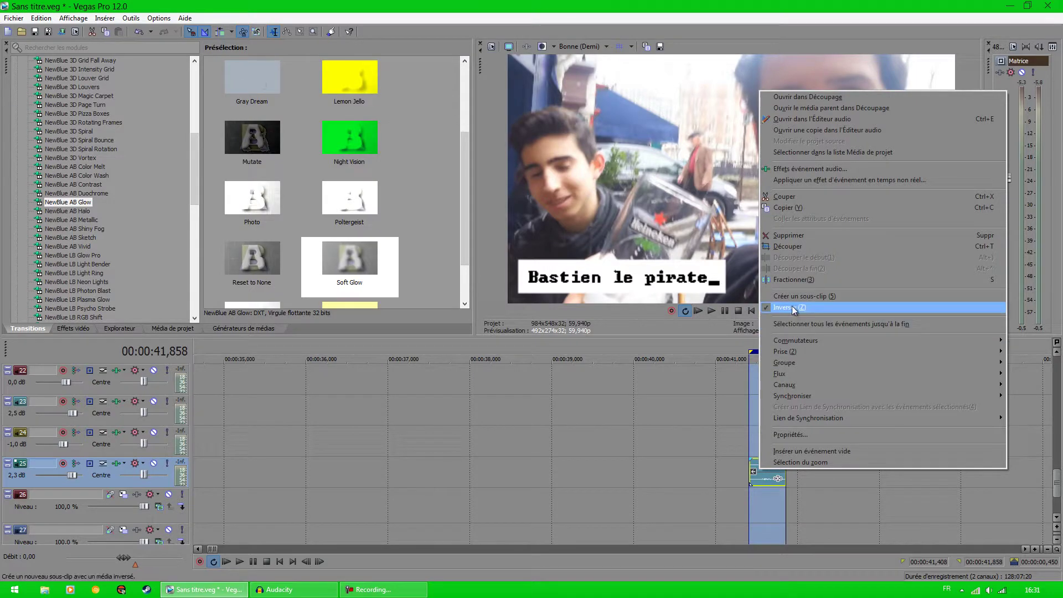
{"action": "left_click", "coordinate": [702, 410]}
{"action": "left_click", "coordinate": [759, 416]}
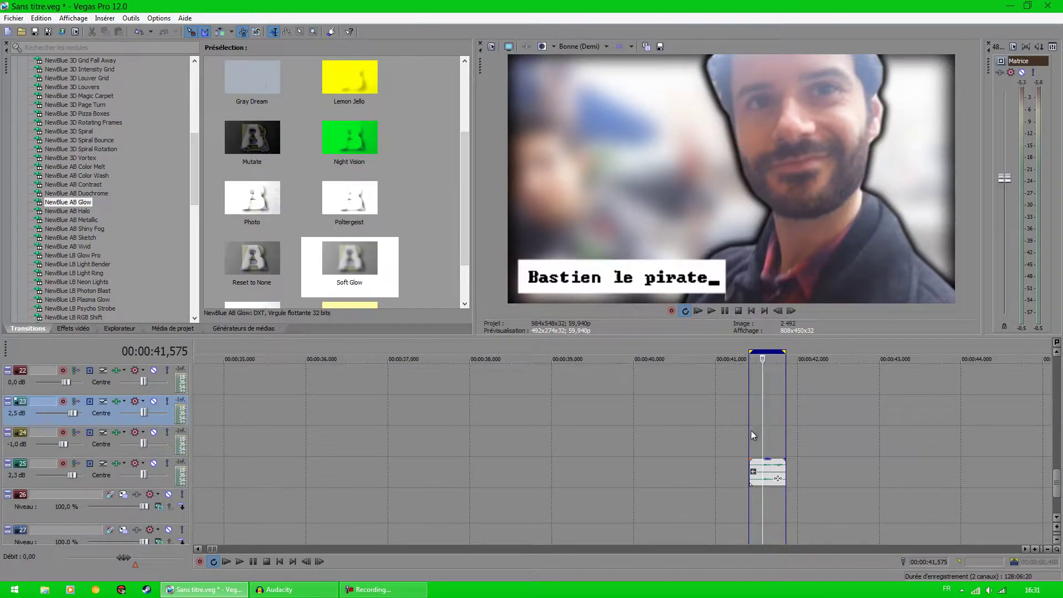
{"action": "left_click", "coordinate": [711, 311]}
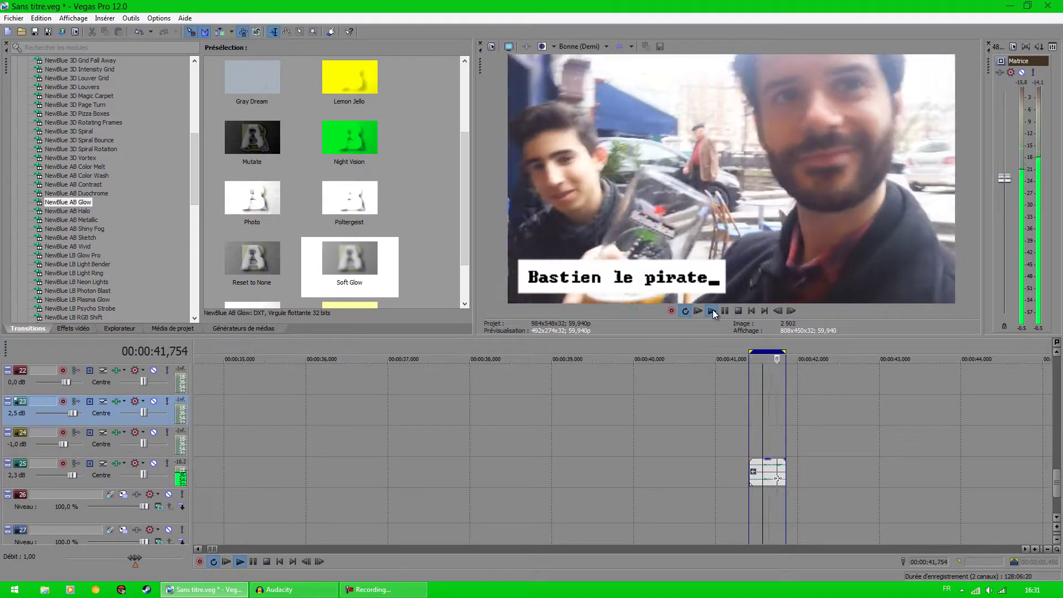
- Stop the playback of the short sound on track 25 and return to the PISTE VID track around 42.3 s
{"action": "left_click", "coordinate": [724, 311]}
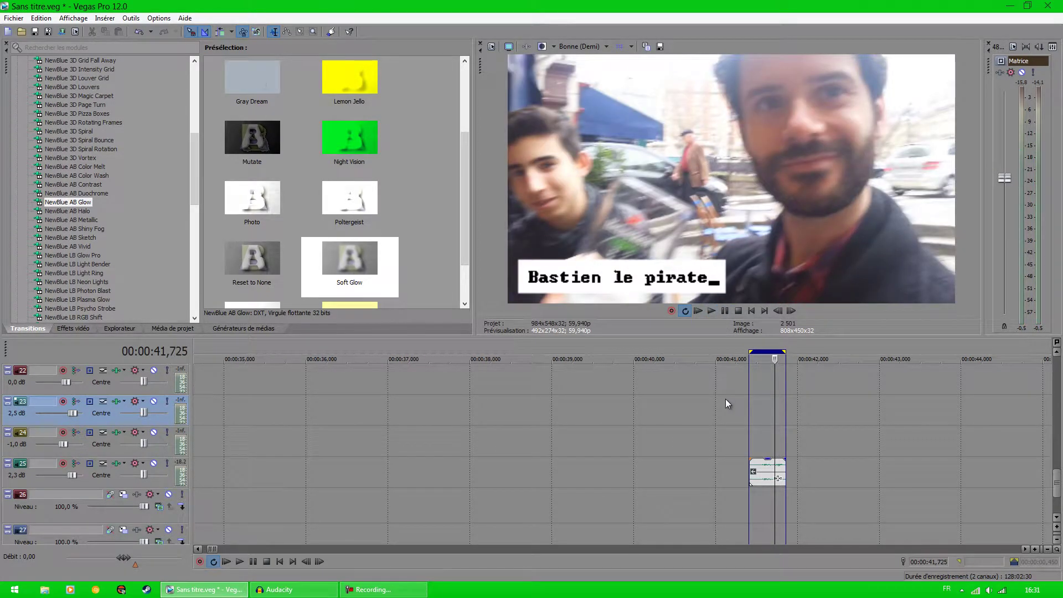
{"action": "left_click", "coordinate": [725, 398]}
{"action": "scroll", "coordinate": [927, 454], "scroll_direction": "up", "scroll_amount": 3}
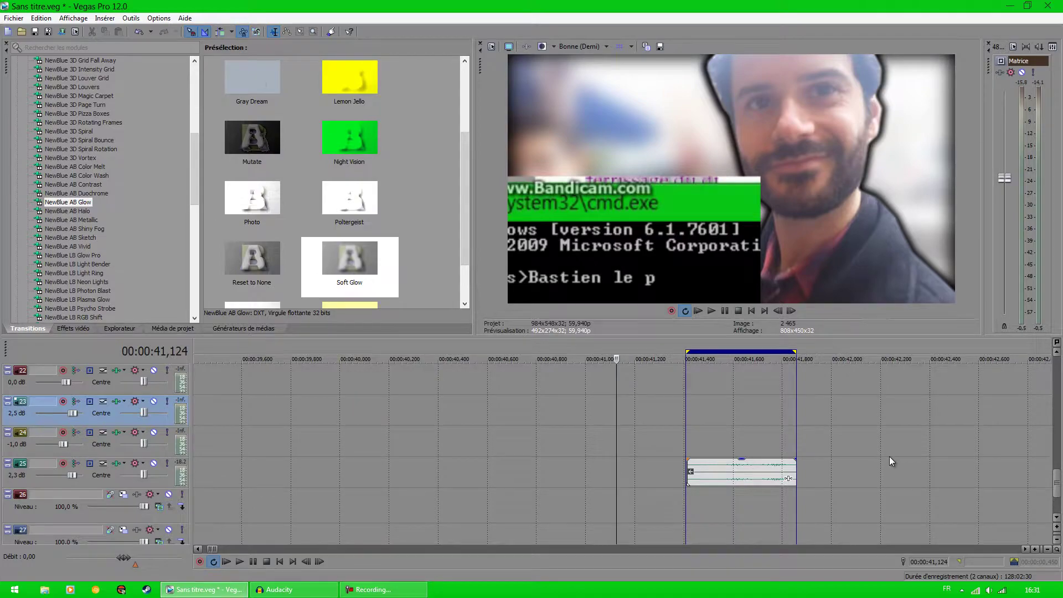
{"action": "scroll", "coordinate": [889, 456], "scroll_direction": "down", "scroll_amount": 4}
{"action": "scroll", "coordinate": [892, 456], "scroll_direction": "down", "scroll_amount": 2}
{"action": "left_click_drag", "start_coordinate": [1056, 485], "coordinate": [1056, 455]}
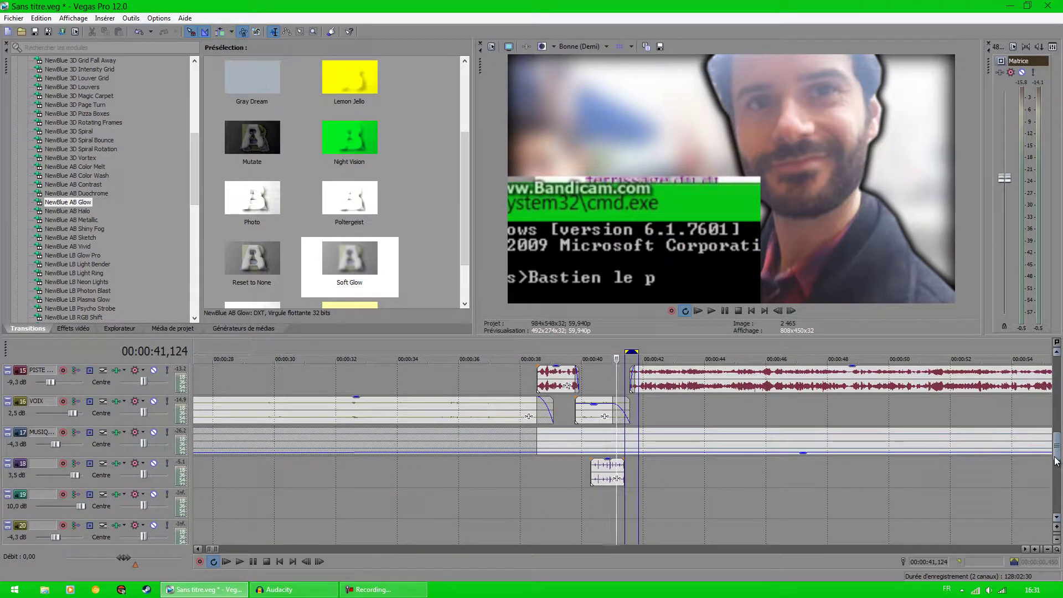
{"action": "left_click", "coordinate": [654, 409]}
{"action": "scroll", "coordinate": [729, 430], "scroll_direction": "up", "scroll_amount": 3}
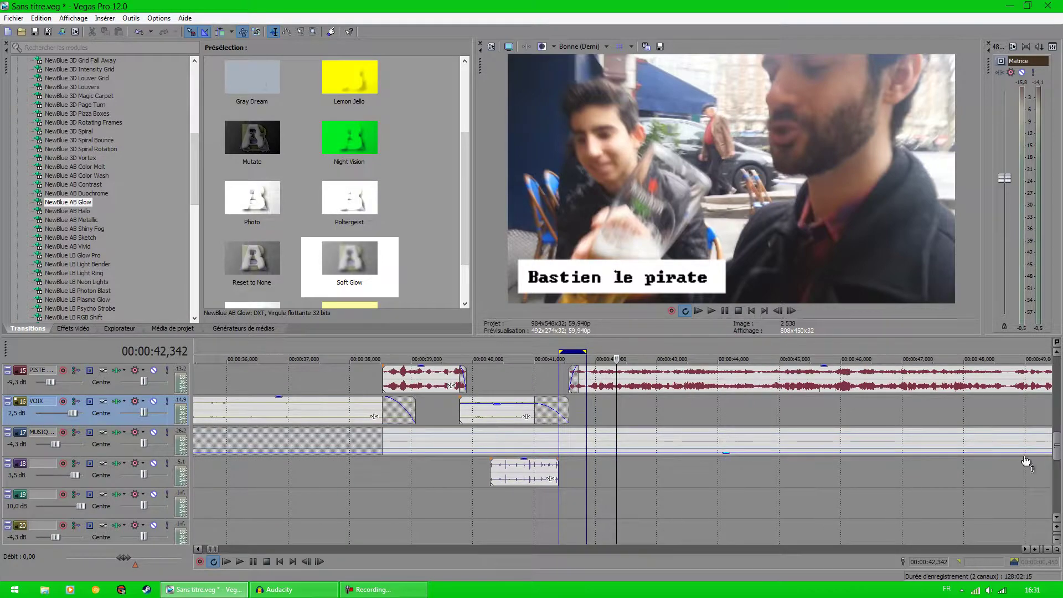
{"action": "left_click_drag", "start_coordinate": [1054, 451], "coordinate": [1054, 437]}
{"action": "scroll", "coordinate": [790, 450], "scroll_direction": "down", "scroll_amount": 6}
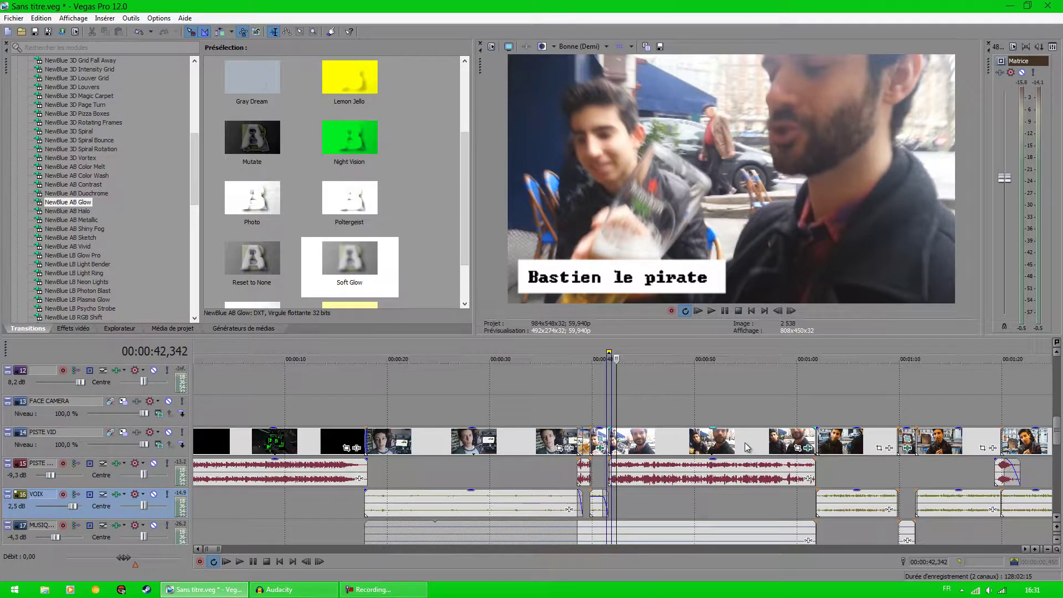
- Inspect the cut between two clips on the PISTE VID track at about 1:01.8
{"action": "left_click", "coordinate": [623, 400]}
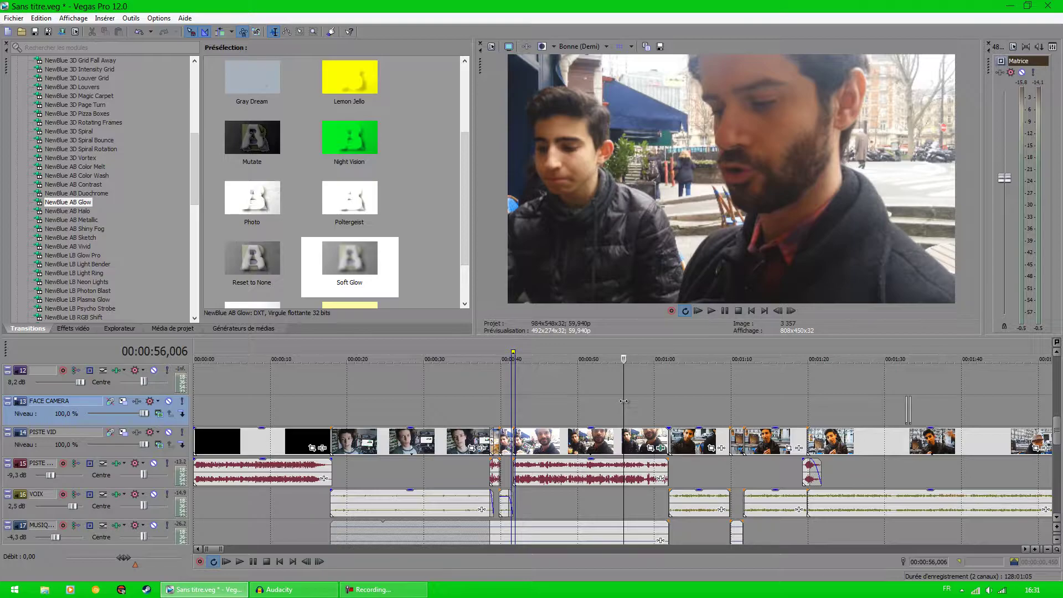
{"action": "left_click", "coordinate": [676, 402]}
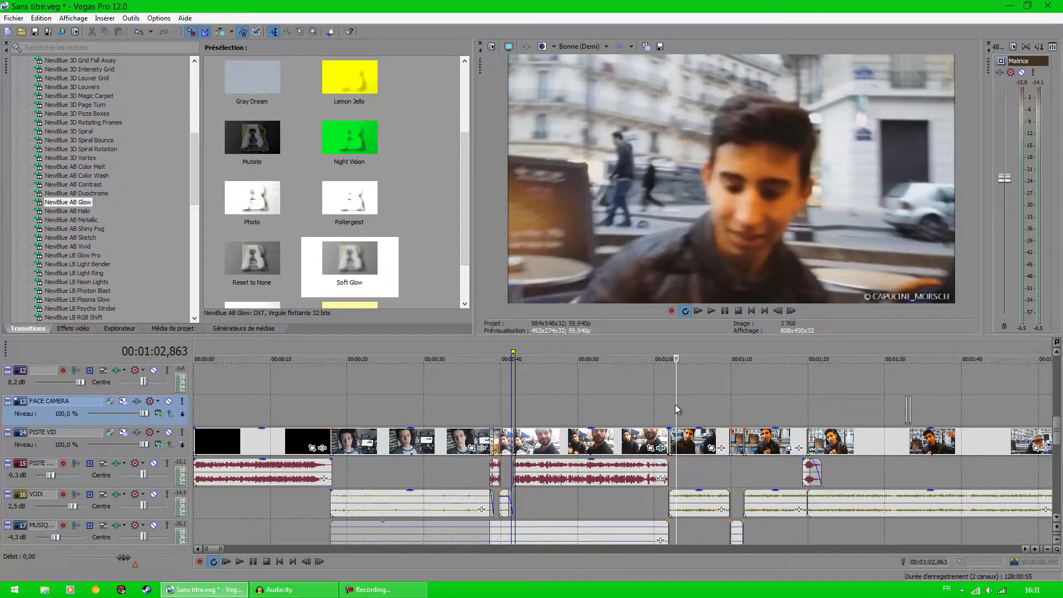
{"action": "scroll", "coordinate": [677, 412], "scroll_direction": "up", "scroll_amount": 4}
{"action": "left_click", "coordinate": [586, 402]}
{"action": "scroll", "coordinate": [623, 406], "scroll_direction": "up", "scroll_amount": 5}
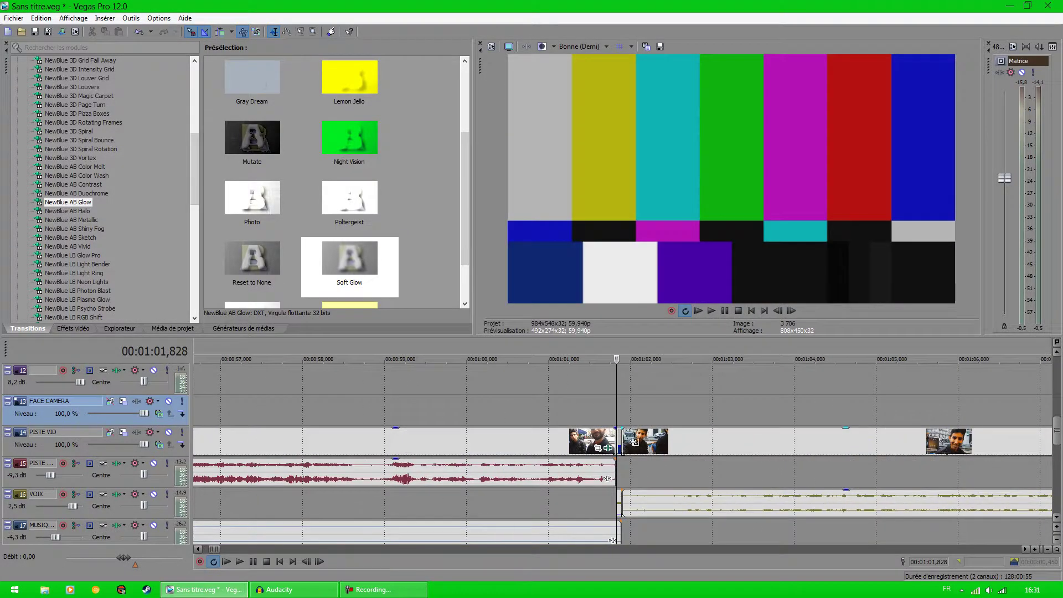
{"action": "left_click", "coordinate": [635, 407]}
{"action": "scroll", "coordinate": [636, 408], "scroll_direction": "down", "scroll_amount": 8}
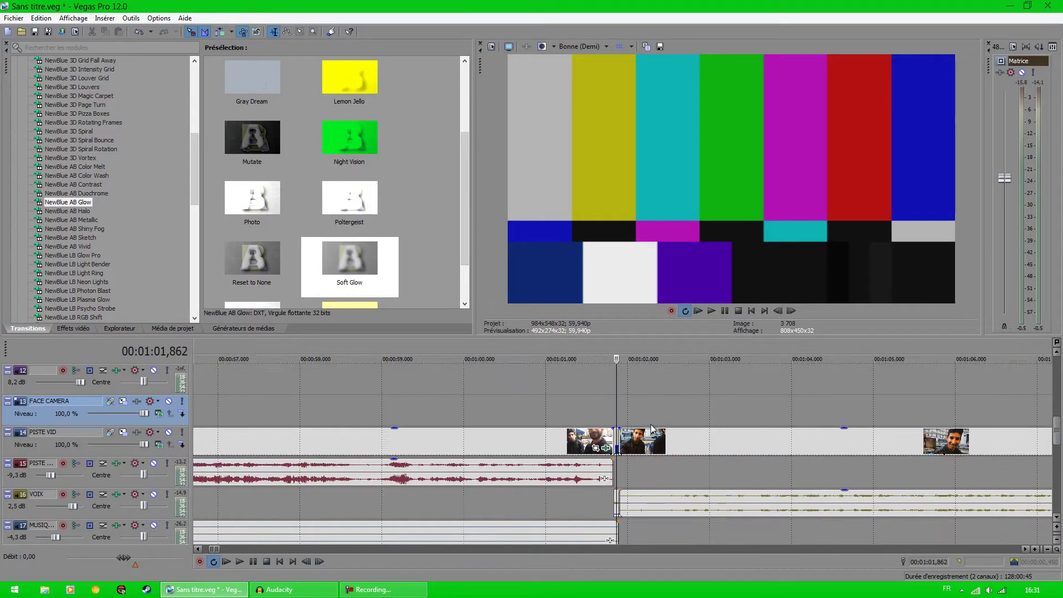
- Preview the following clips on the PISTE VID track at 1:03.981, 1:10.270 and 1:19.947
{"action": "left_click", "coordinate": [659, 404]}
{"action": "scroll", "coordinate": [675, 407], "scroll_direction": "down", "scroll_amount": 3}
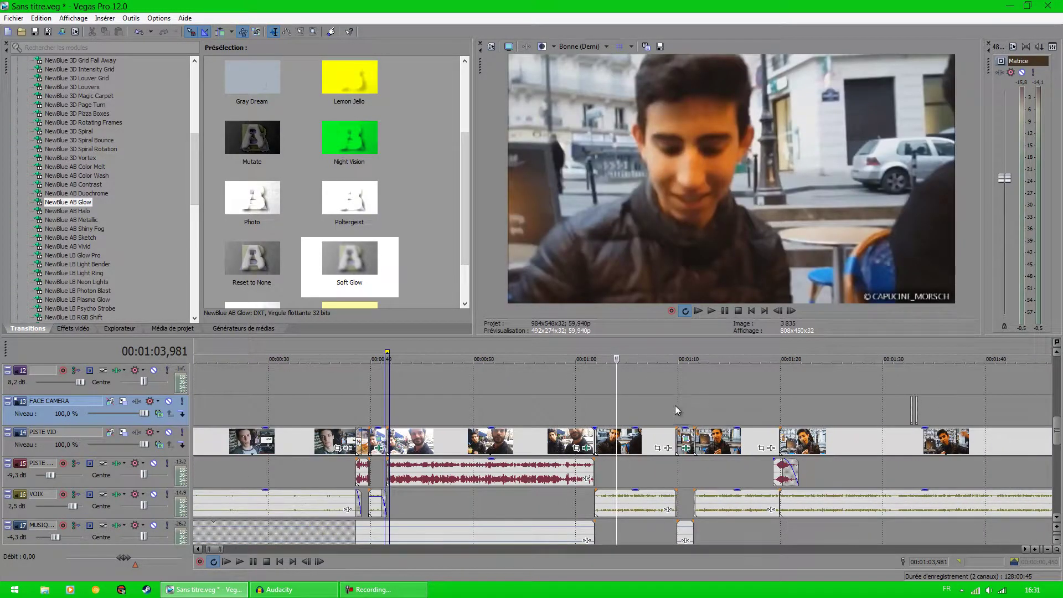
{"action": "left_click", "coordinate": [681, 400]}
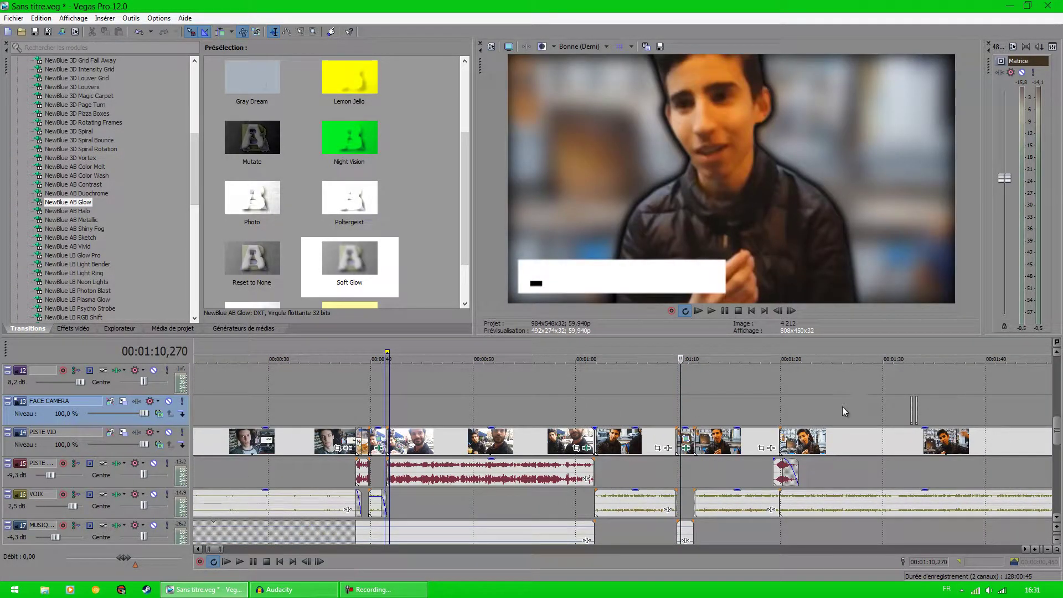
{"action": "left_click", "coordinate": [693, 411]}
{"action": "left_click", "coordinate": [709, 412]}
{"action": "left_click", "coordinate": [779, 424]}
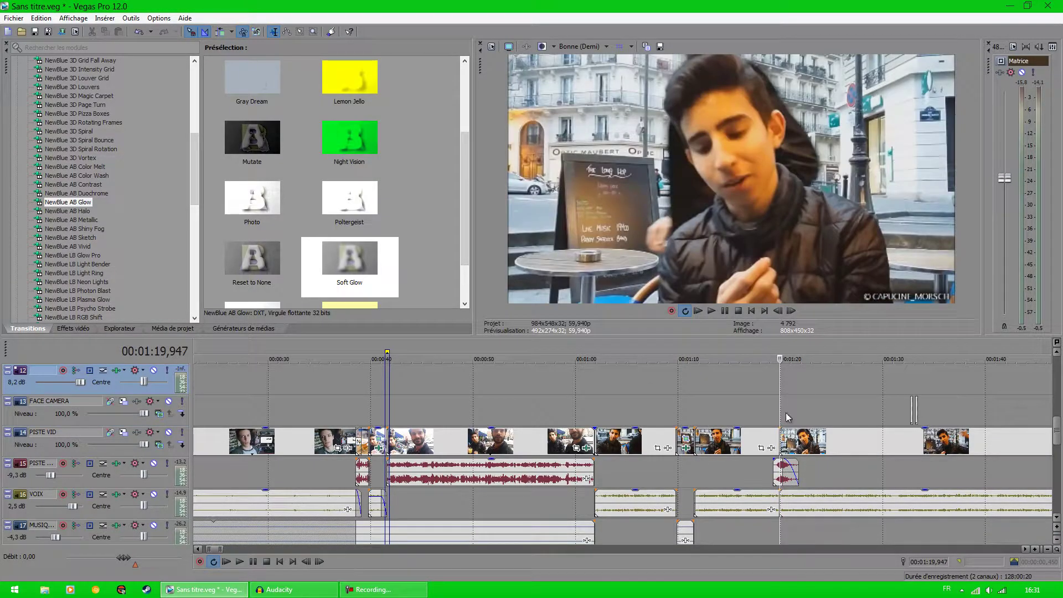
- Play the cut accompanied by the short sound on track 15 from 1:18.979 to about 1:21.2
{"action": "scroll", "coordinate": [775, 435], "scroll_direction": "up", "scroll_amount": 3}
{"action": "left_click", "coordinate": [576, 412]}
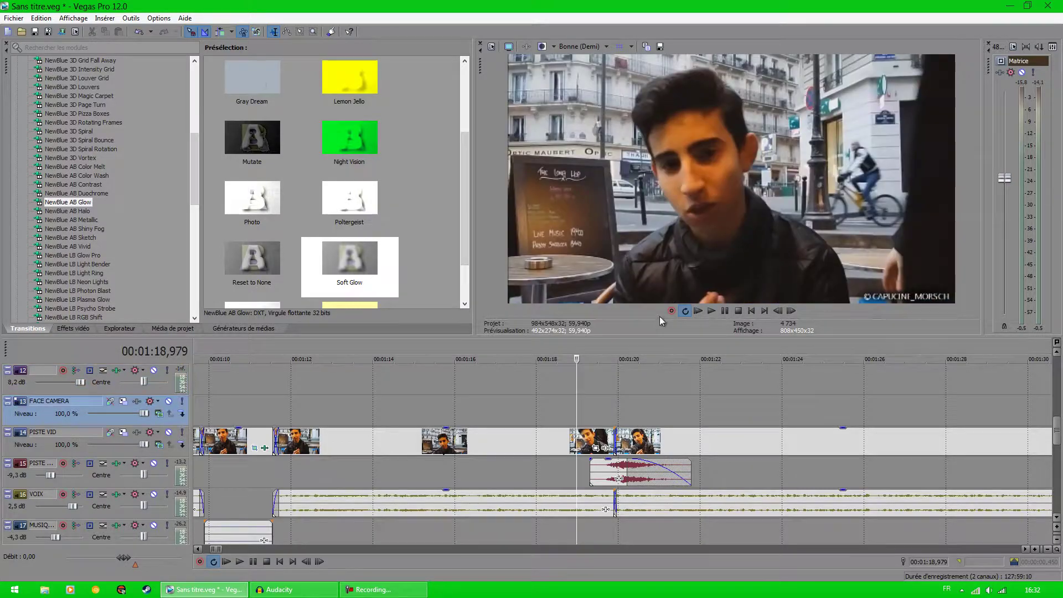
{"action": "left_click", "coordinate": [714, 310]}
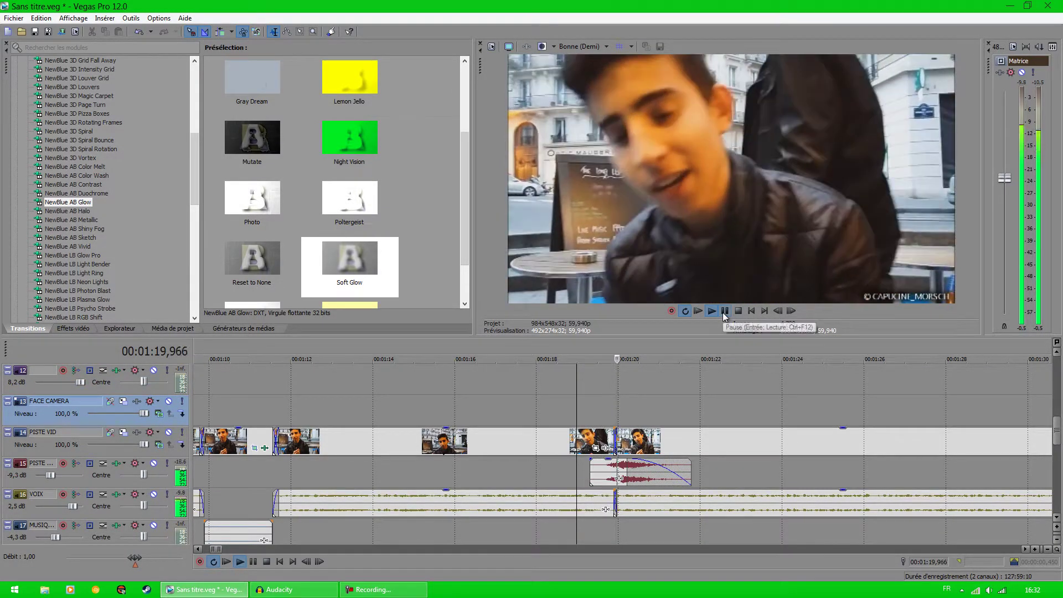
{"action": "left_click", "coordinate": [723, 311]}
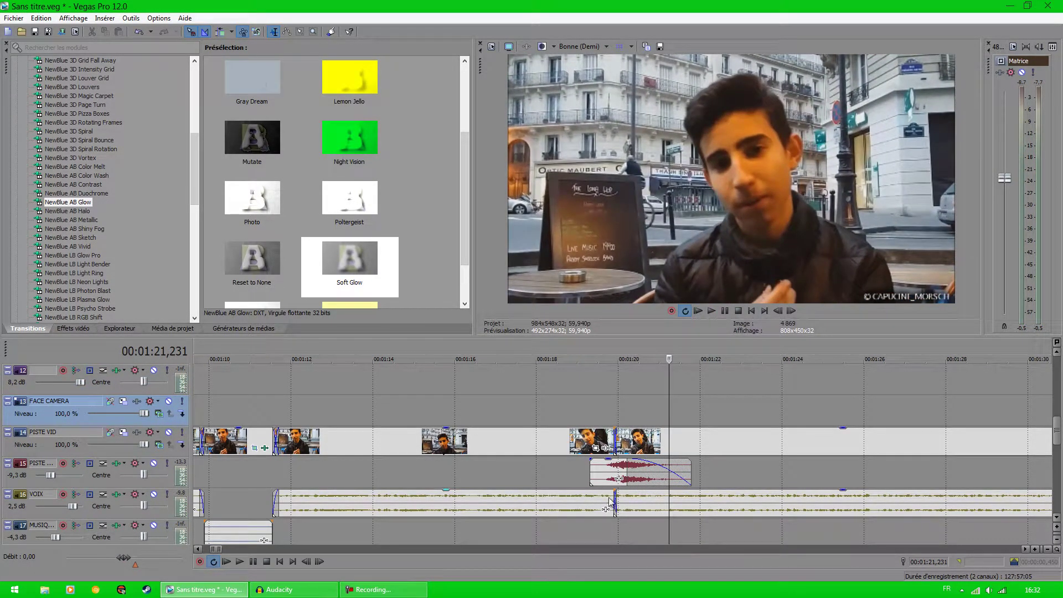
- Check the active take's name in the properties of the short sound on track 15 near 1:20, opening them twice
{"action": "right_click", "coordinate": [607, 475]}
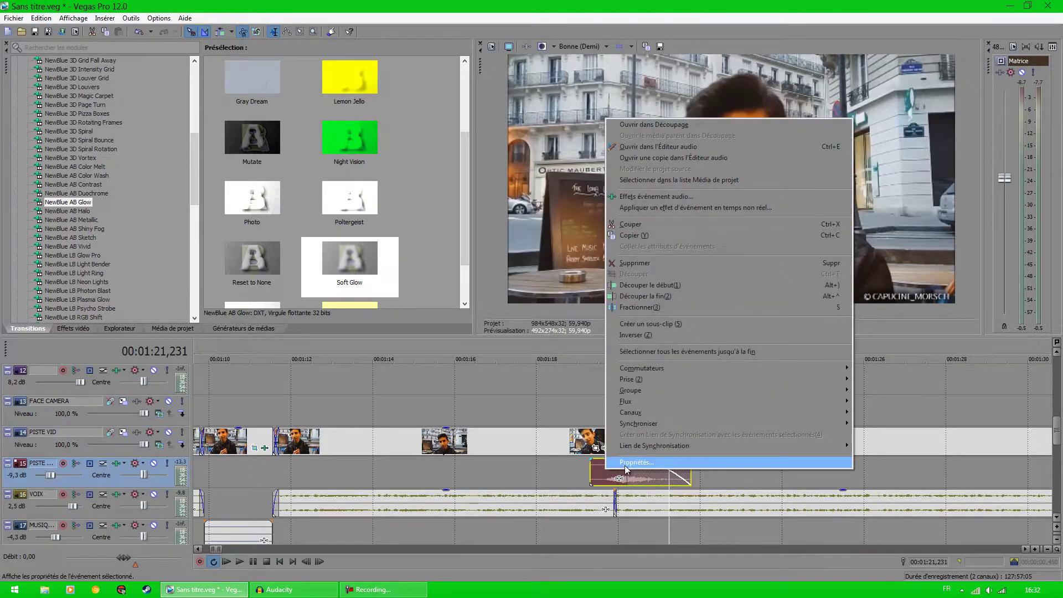
{"action": "left_click", "coordinate": [631, 459]}
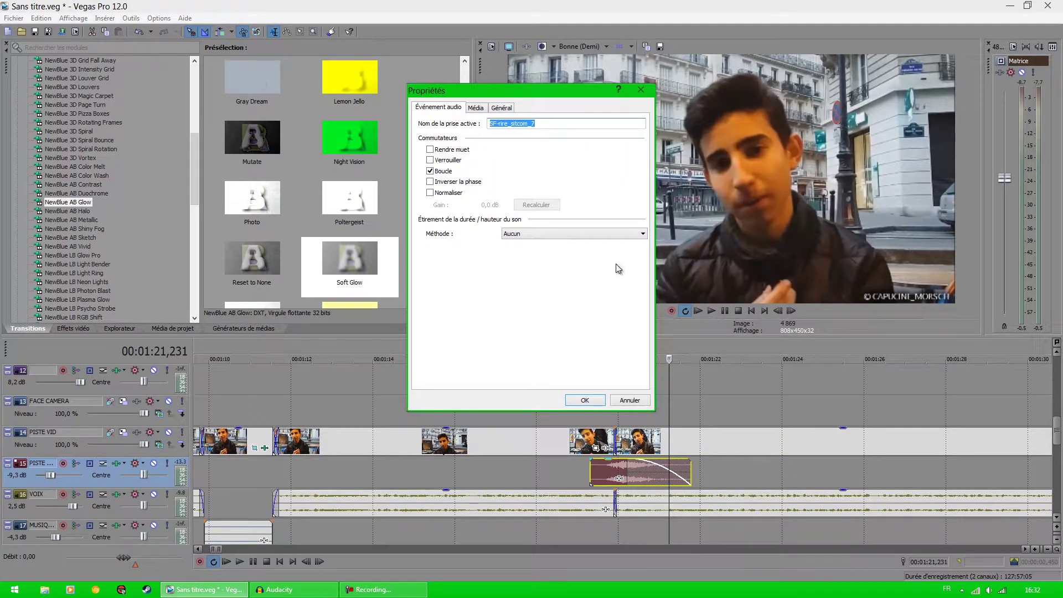
{"action": "left_click", "coordinate": [497, 123]}
{"action": "left_click_drag", "start_coordinate": [528, 124], "coordinate": [505, 124]}
{"action": "left_click", "coordinate": [543, 123]}
{"action": "left_click", "coordinate": [637, 89]}
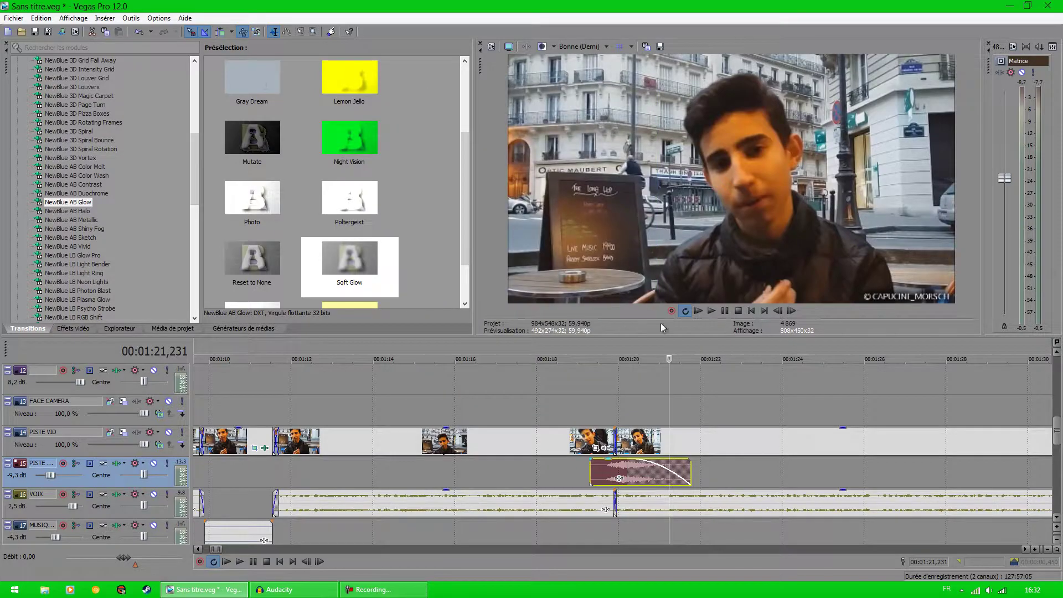
{"action": "right_click", "coordinate": [619, 475]}
{"action": "left_click", "coordinate": [644, 460]}
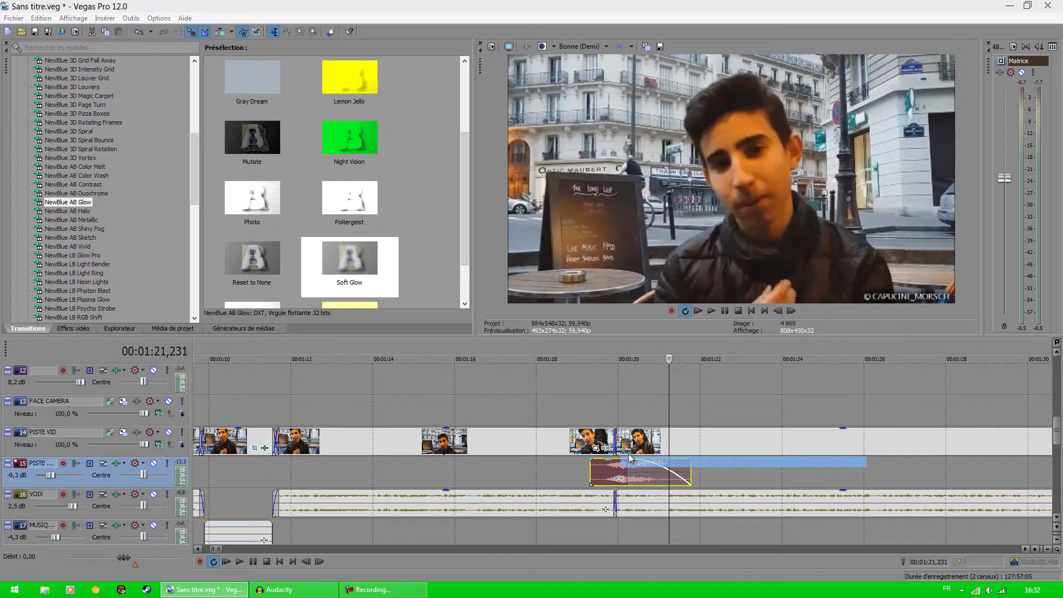
{"action": "left_click", "coordinate": [496, 124]}
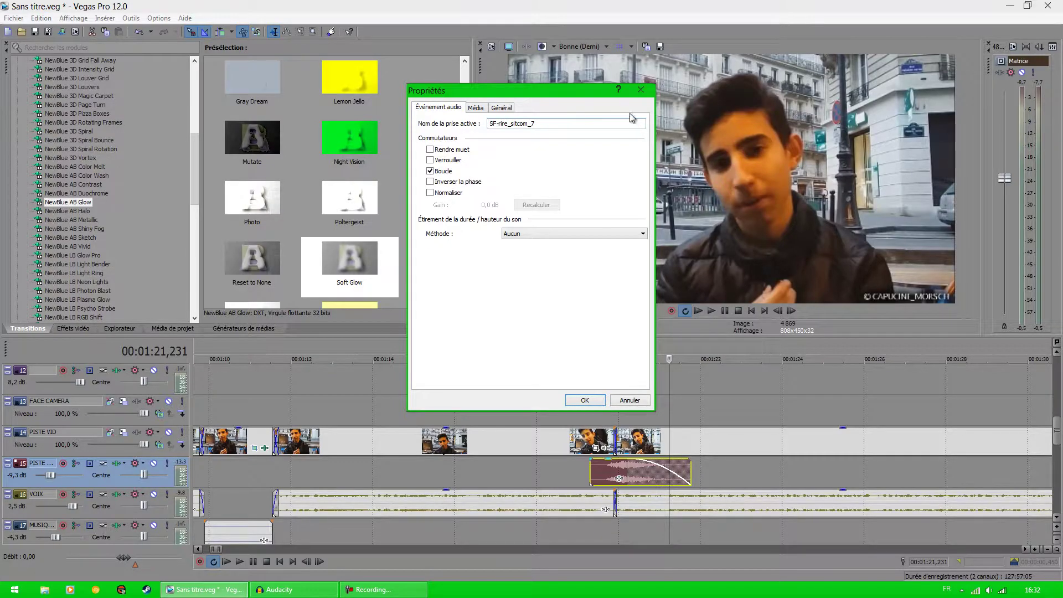
{"action": "left_click", "coordinate": [640, 90]}
- Play the passage with the two short caption clips on the FACE CAMERA track from 1:30.991 to about 1:33.5
{"action": "left_click", "coordinate": [604, 397]}
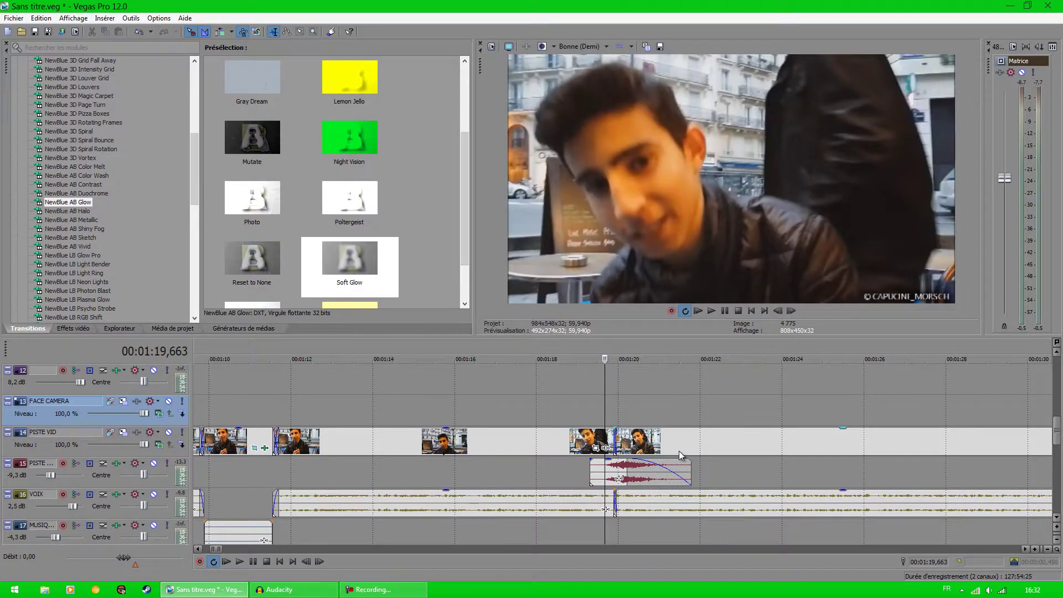
{"action": "scroll", "coordinate": [679, 450], "scroll_direction": "down", "scroll_amount": 5}
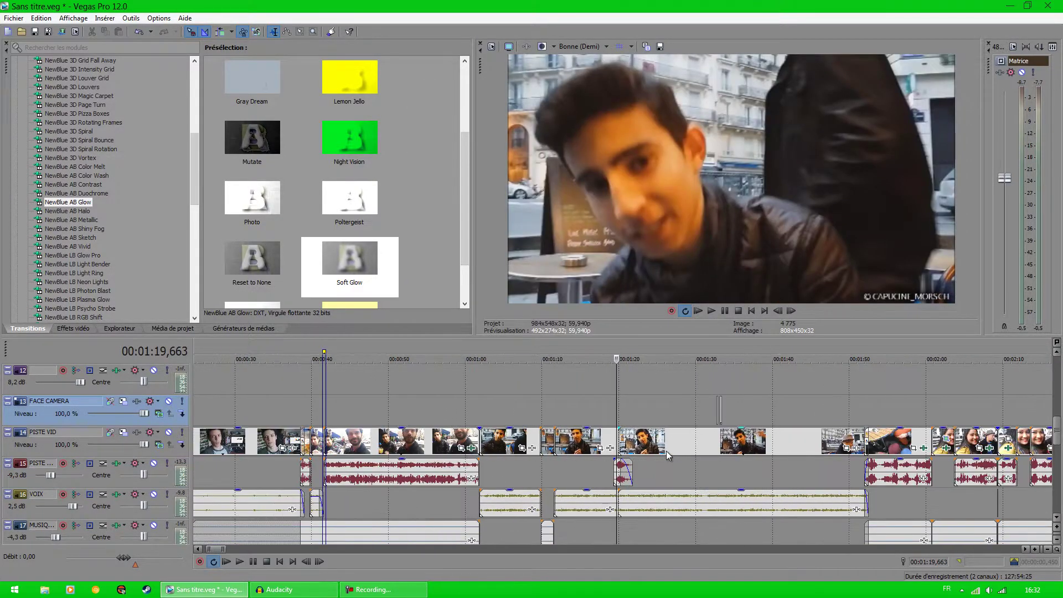
{"action": "left_click", "coordinate": [709, 383]}
{"action": "scroll", "coordinate": [700, 398], "scroll_direction": "up", "scroll_amount": 5}
{"action": "scroll", "coordinate": [539, 399], "scroll_direction": "up", "scroll_amount": 2}
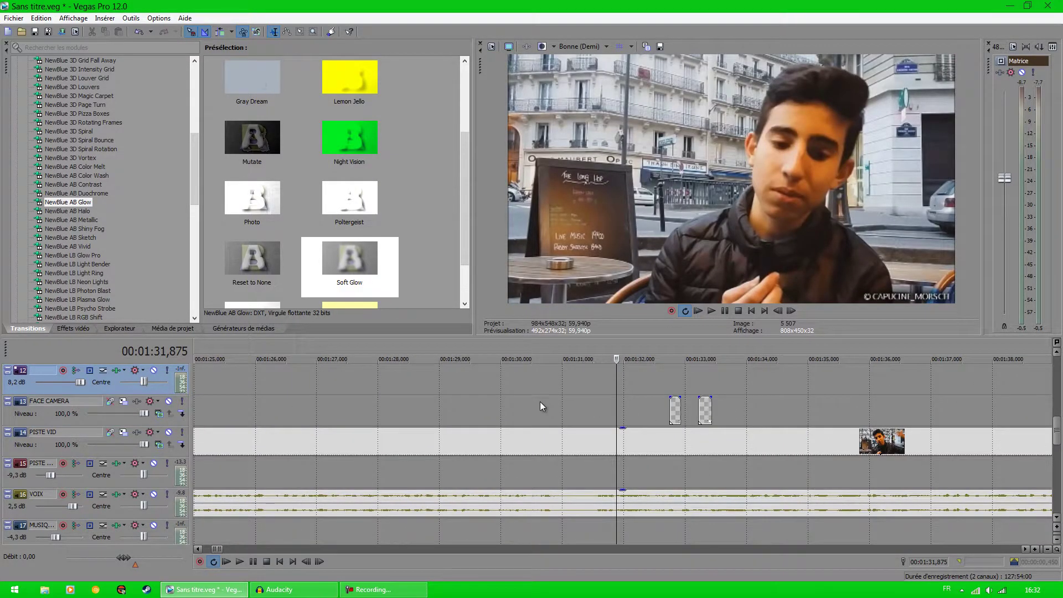
{"action": "scroll", "coordinate": [575, 400], "scroll_direction": "down", "scroll_amount": 3}
{"action": "left_click", "coordinate": [589, 398]}
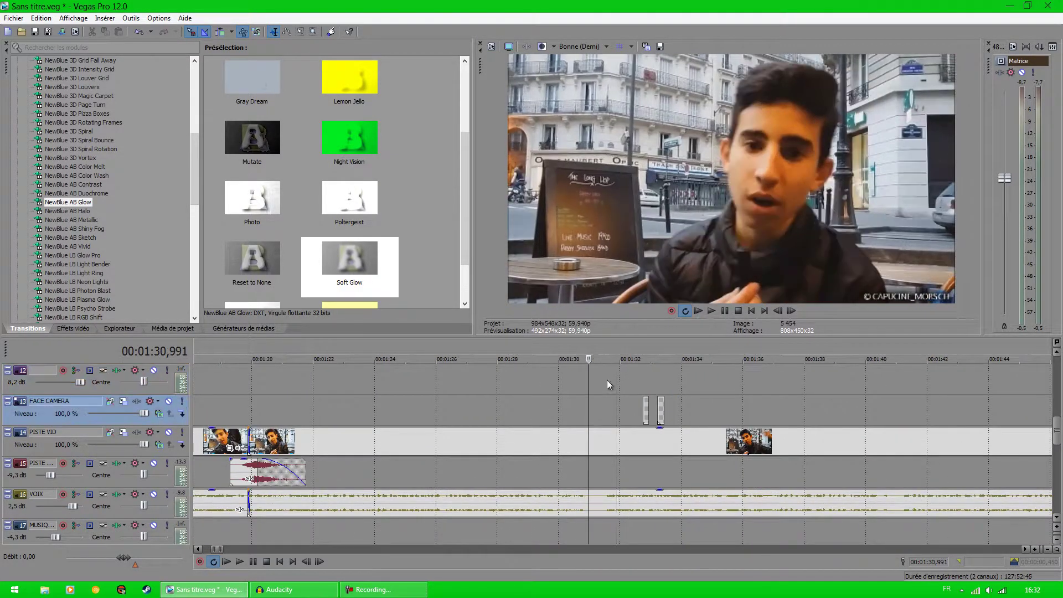
{"action": "left_click", "coordinate": [710, 311]}
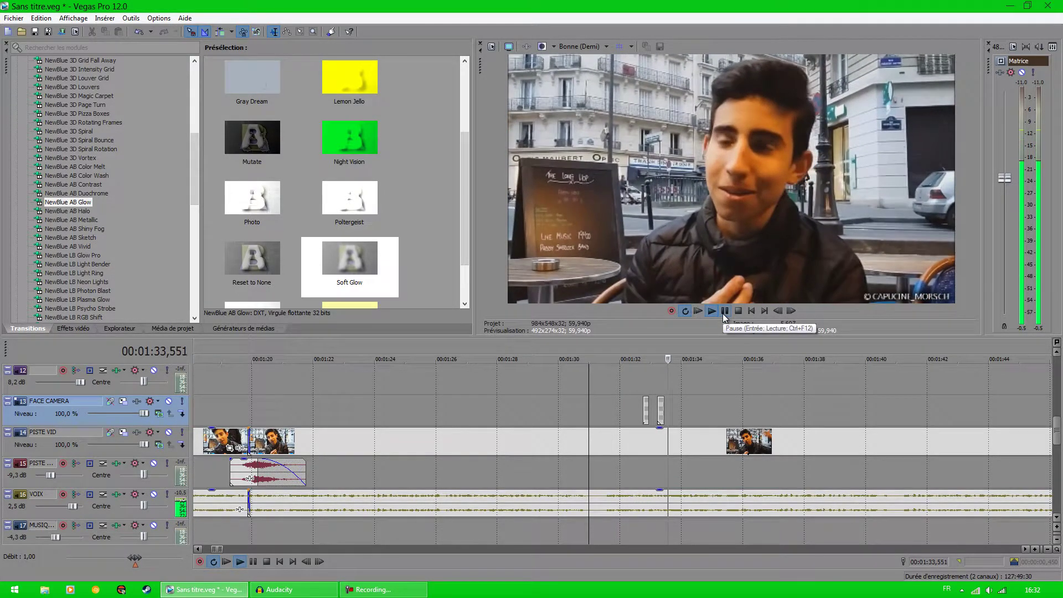
{"action": "left_click", "coordinate": [723, 312]}
- Replay the captioned passage from an earlier start at 1:29.006 to about 1:33.6
{"action": "left_click", "coordinate": [527, 389]}
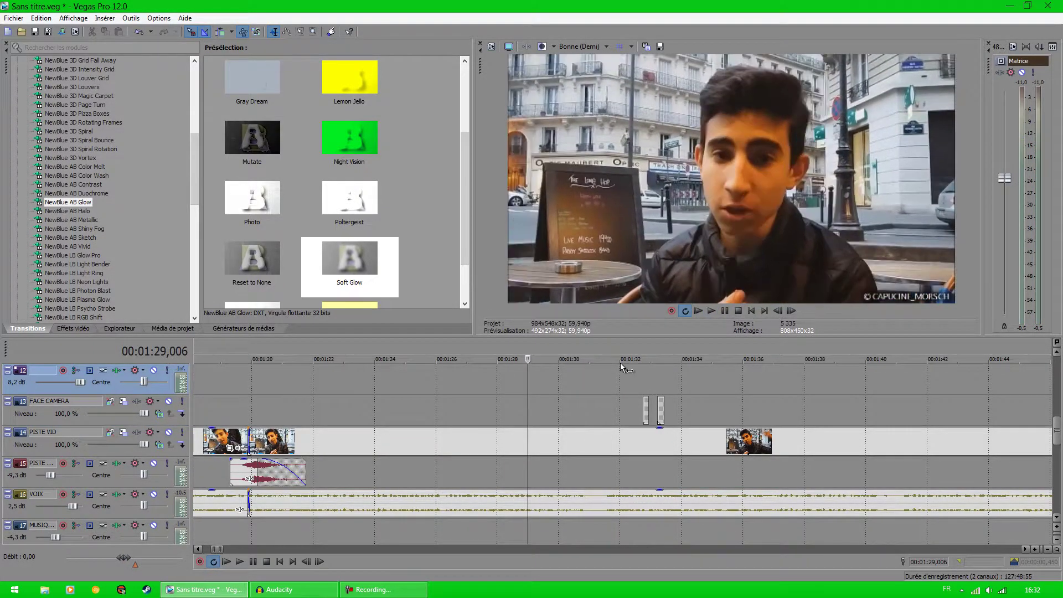
{"action": "left_click", "coordinate": [710, 311]}
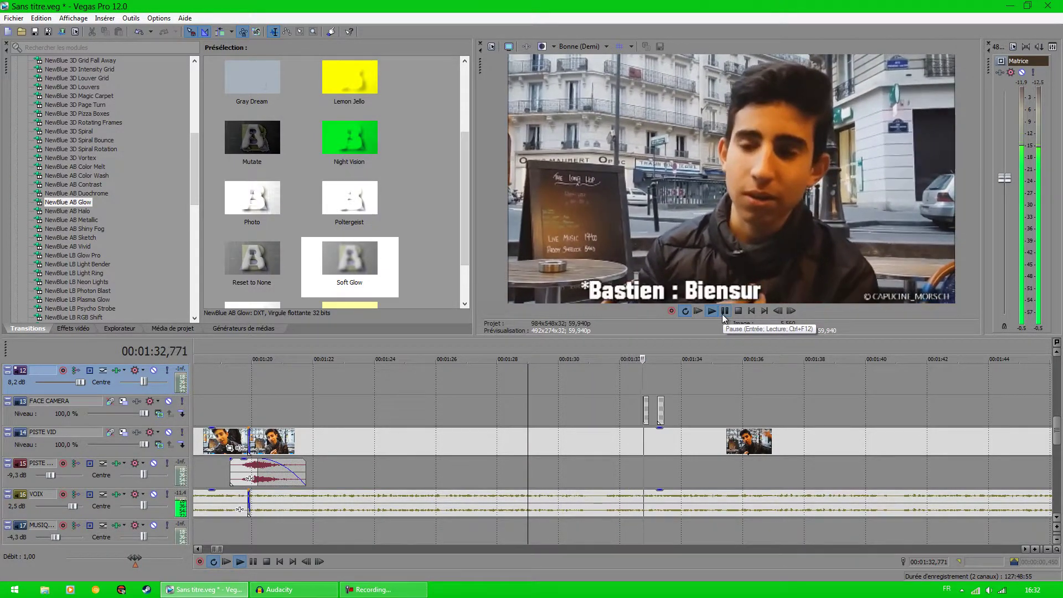
{"action": "left_click", "coordinate": [723, 311]}
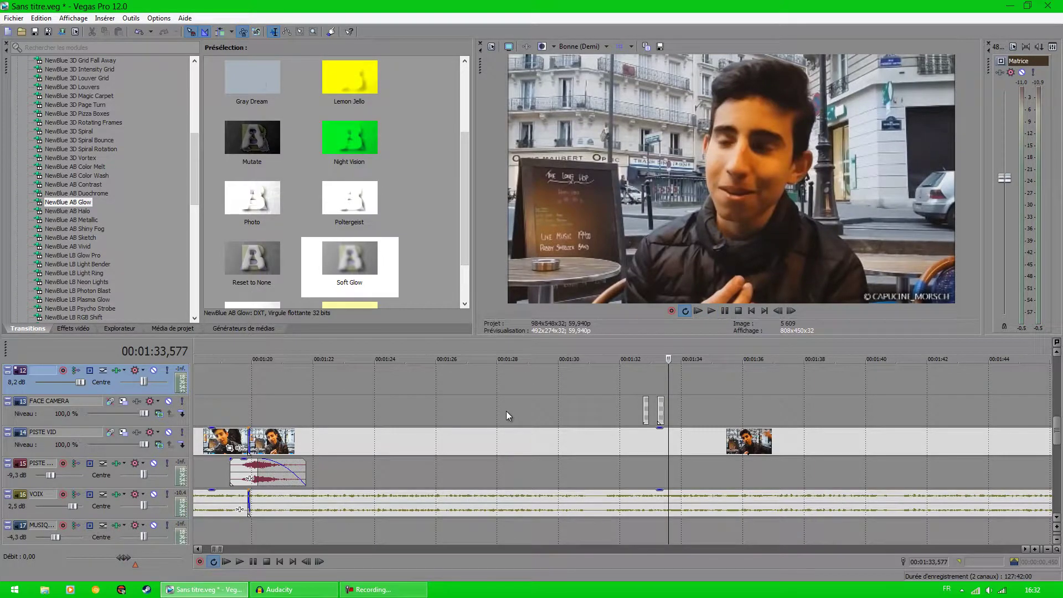
- Compare the frames at the two short FACE CAMERA captions, from 1:32.743 to 1:33.427, and play the passage just after them
{"action": "left_click", "coordinate": [645, 378]}
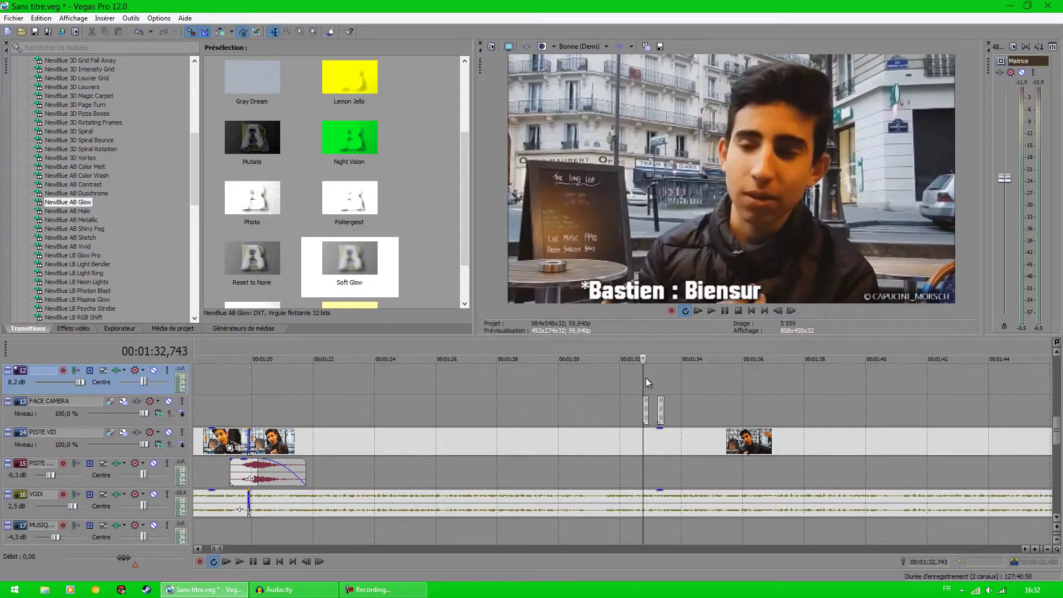
{"action": "left_click", "coordinate": [661, 377]}
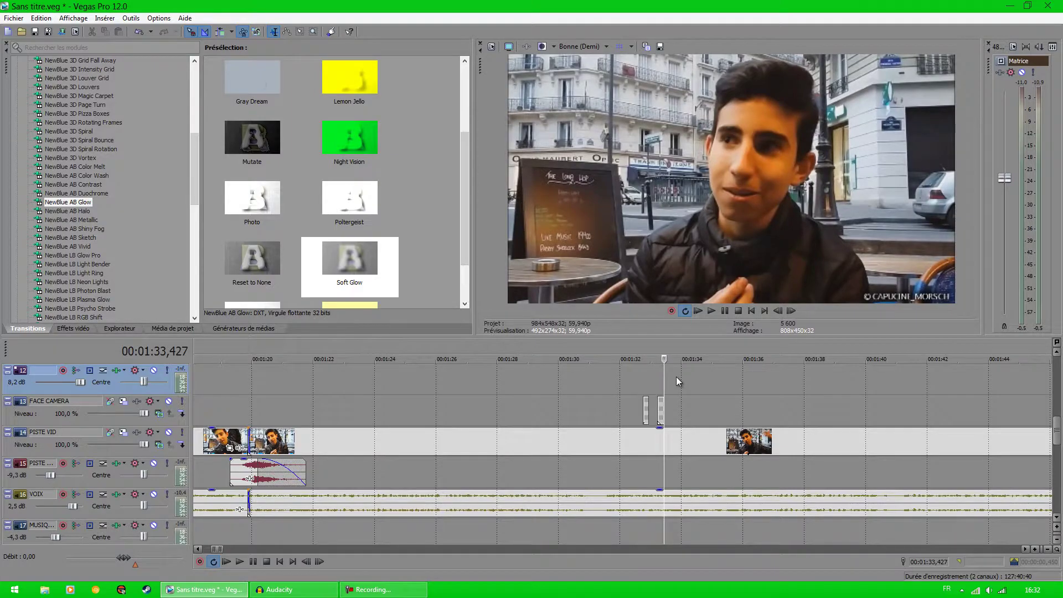
{"action": "left_click", "coordinate": [676, 377]}
{"action": "left_click", "coordinate": [663, 378]}
{"action": "left_click", "coordinate": [672, 379]}
{"action": "key", "text": "space"}
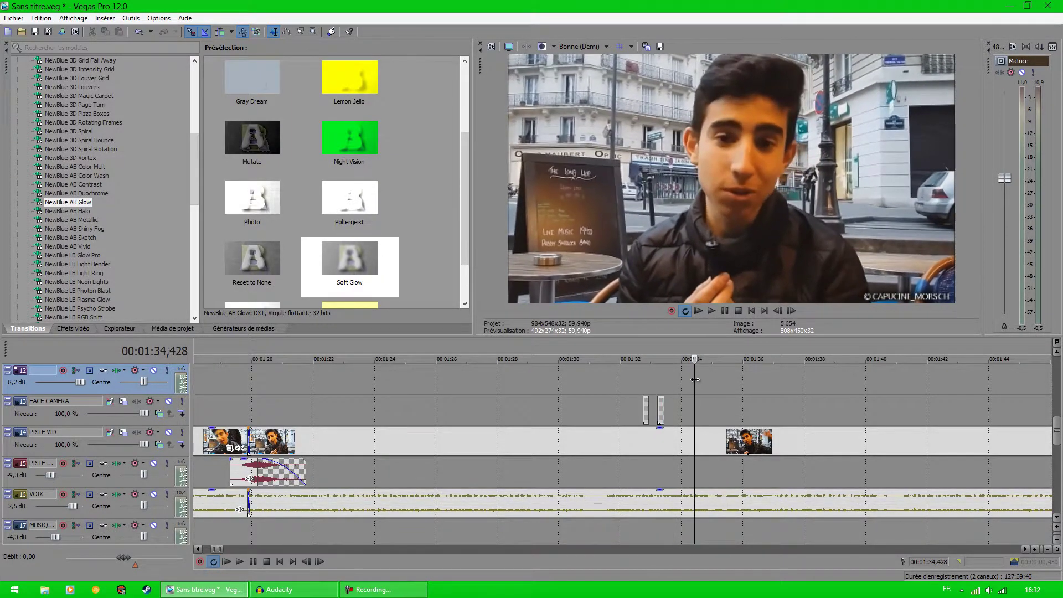
{"action": "left_click", "coordinate": [666, 379]}
{"action": "key", "text": "space"}
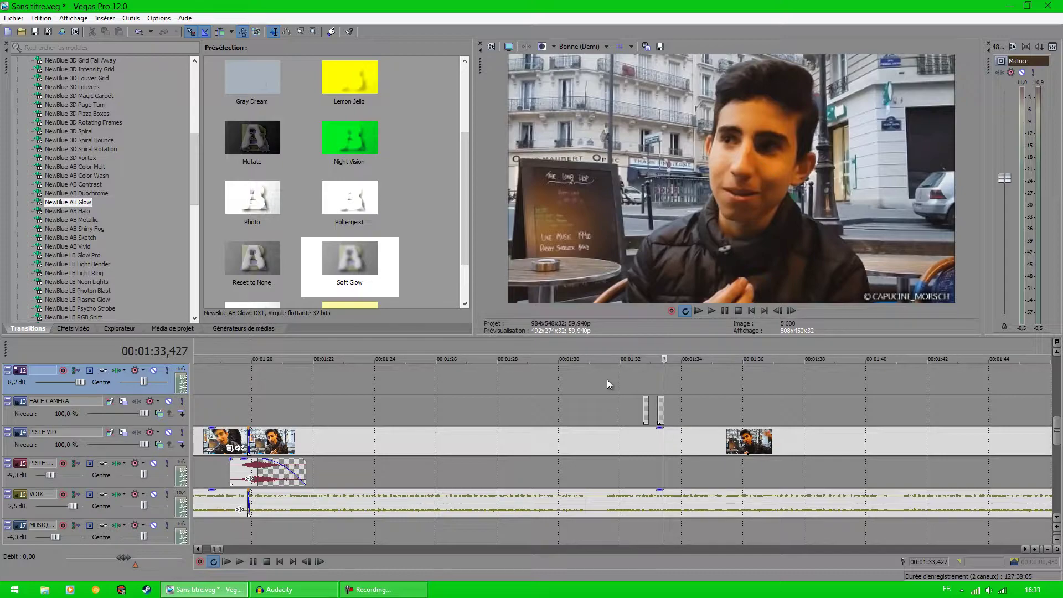
- Preview the frame before the captions at 1:29.273 and the second caption's frame at 1:33.210 within the wider timeline
{"action": "left_click", "coordinate": [536, 389]}
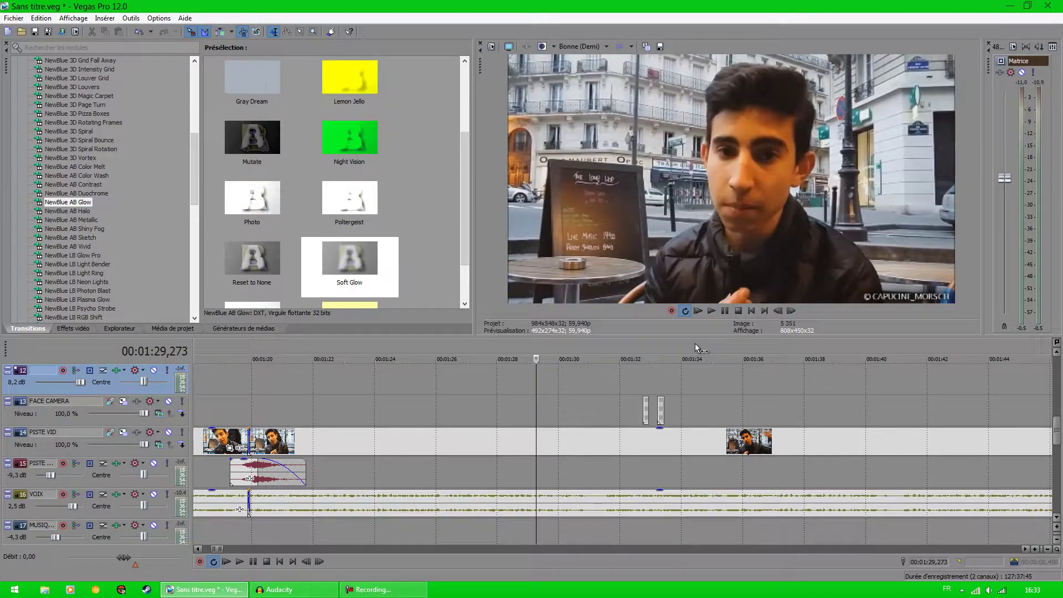
{"action": "left_click", "coordinate": [649, 366]}
{"action": "left_click", "coordinate": [657, 376]}
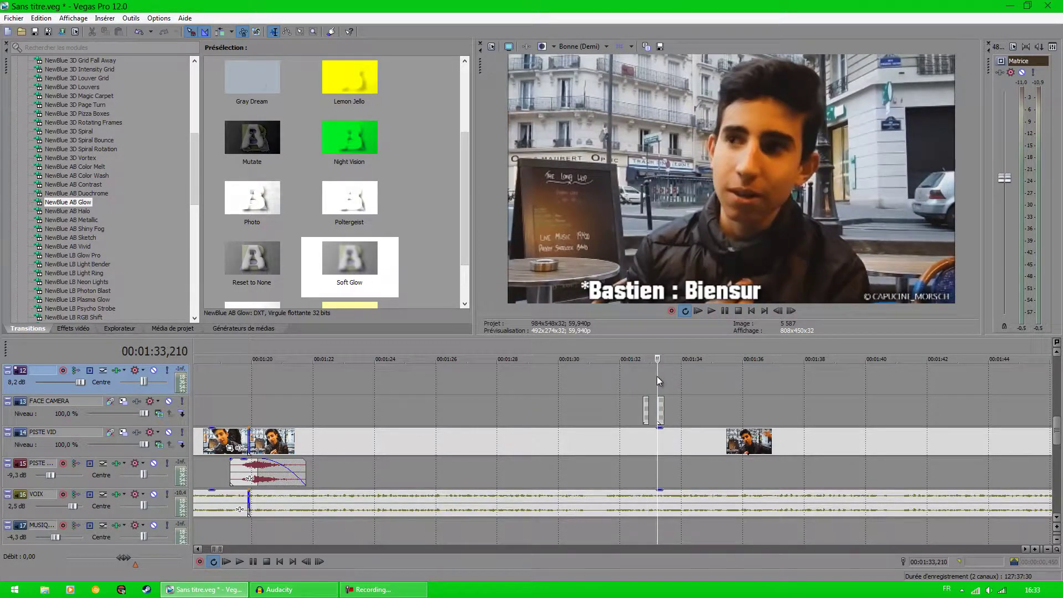
{"action": "scroll", "coordinate": [670, 387], "scroll_direction": "down", "scroll_amount": 8}
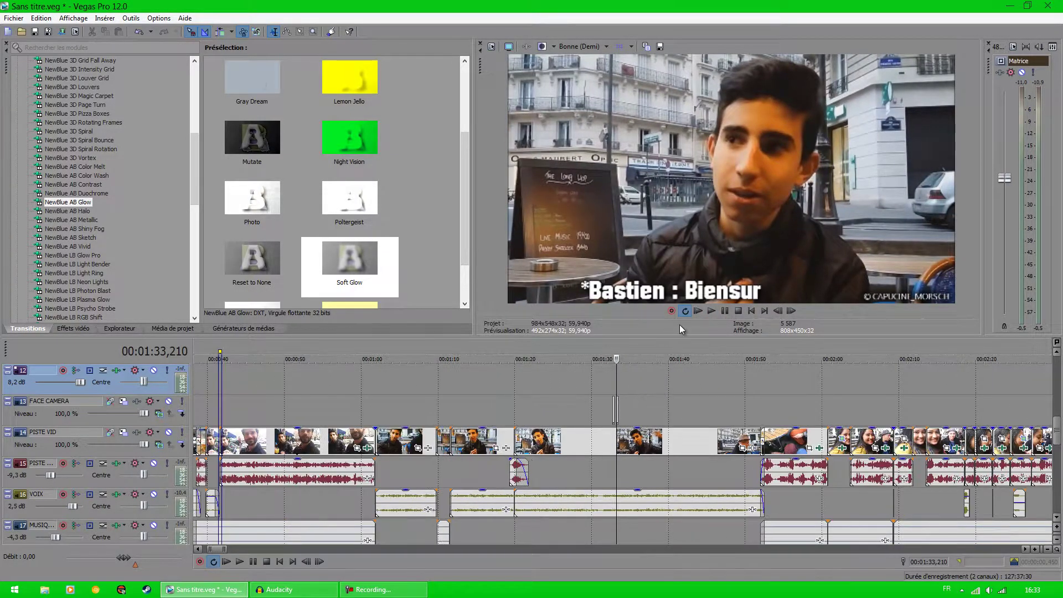
- Play the passage just after the second FACE CAMERA caption from 1:33.210 and preview the café frame at 1:55.899
{"action": "left_click", "coordinate": [710, 311]}
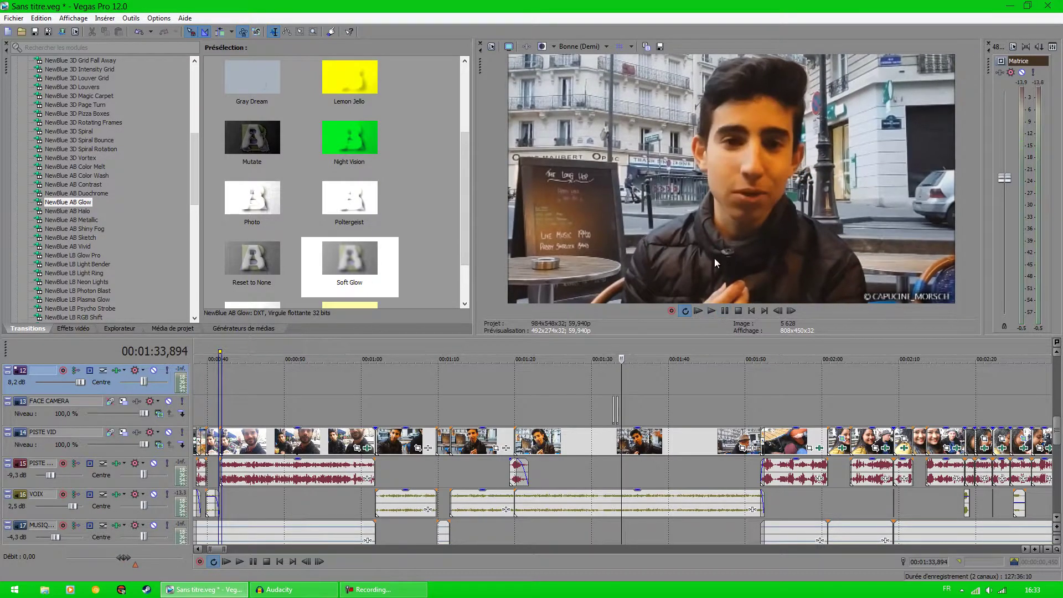
{"action": "scroll", "coordinate": [731, 447], "scroll_direction": "down", "scroll_amount": 2}
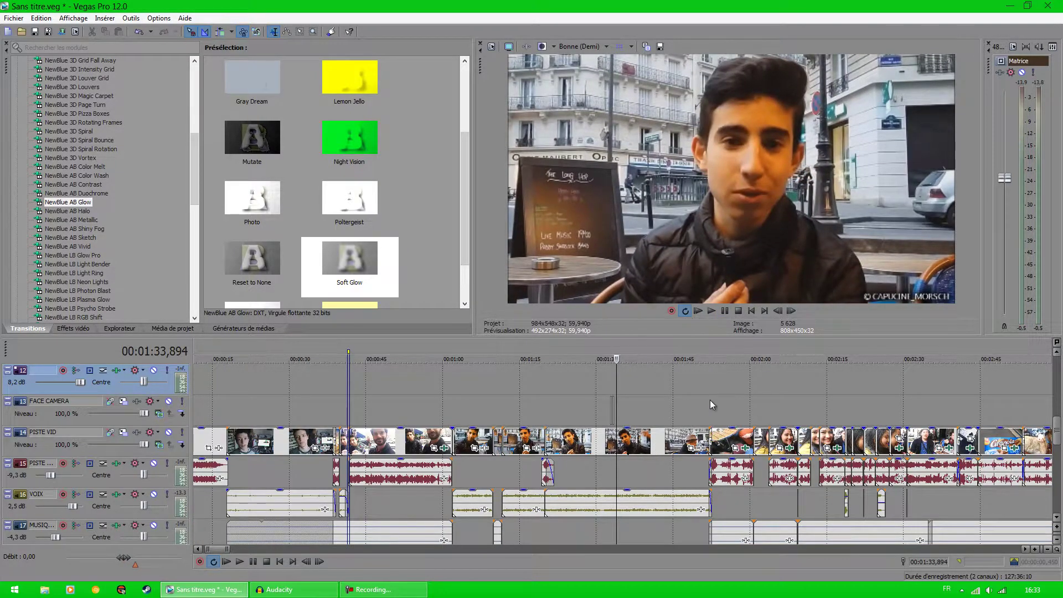
{"action": "left_click", "coordinate": [728, 397]}
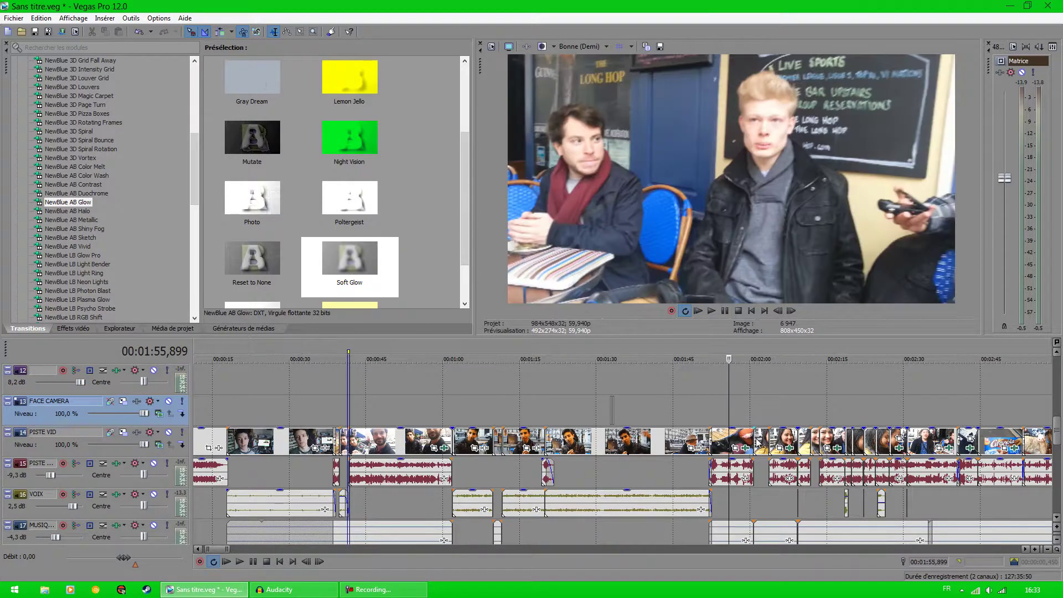
- Compare the frames around the PISTE VID transition near 1:52, from 1:51.995 through 1:52.296 to 1:53.447
{"action": "scroll", "coordinate": [710, 424], "scroll_direction": "up", "scroll_amount": 2}
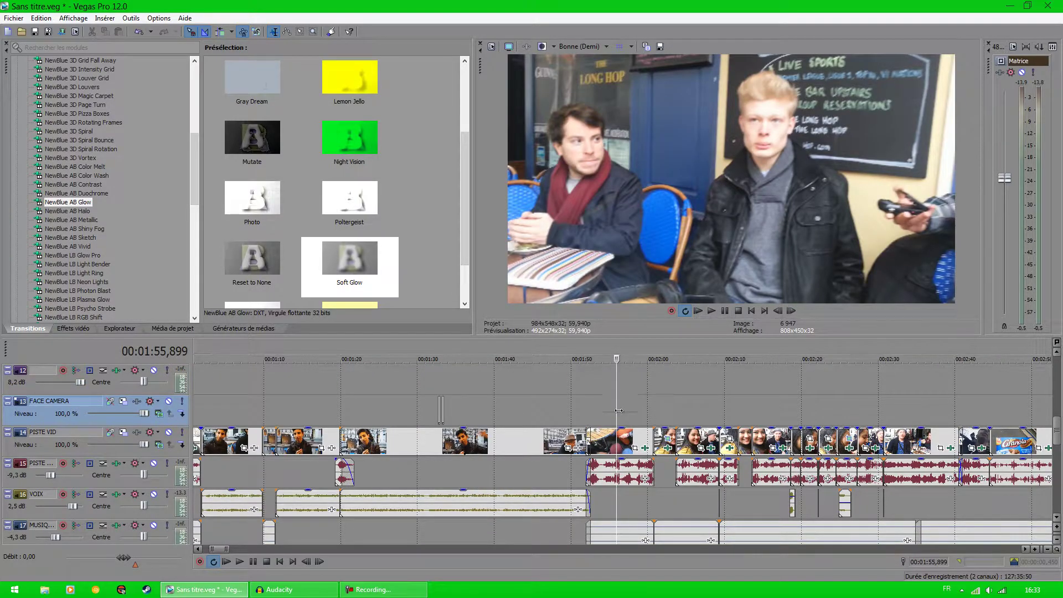
{"action": "left_click", "coordinate": [601, 411]}
{"action": "left_click", "coordinate": [587, 410]}
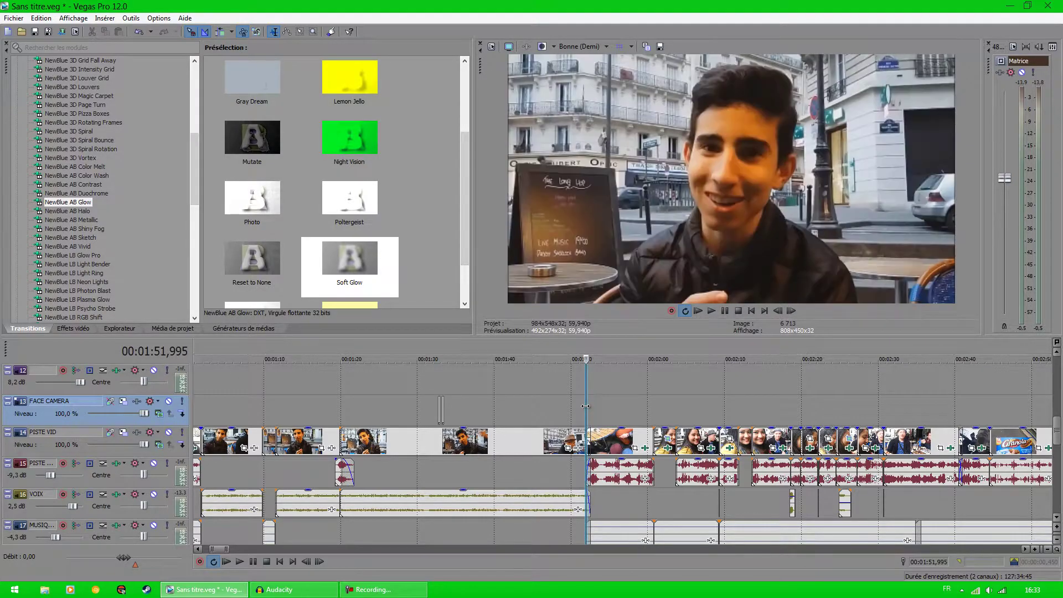
{"action": "scroll", "coordinate": [601, 412], "scroll_direction": "up", "scroll_amount": 6}
{"action": "scroll", "coordinate": [616, 418], "scroll_direction": "up", "scroll_amount": 2}
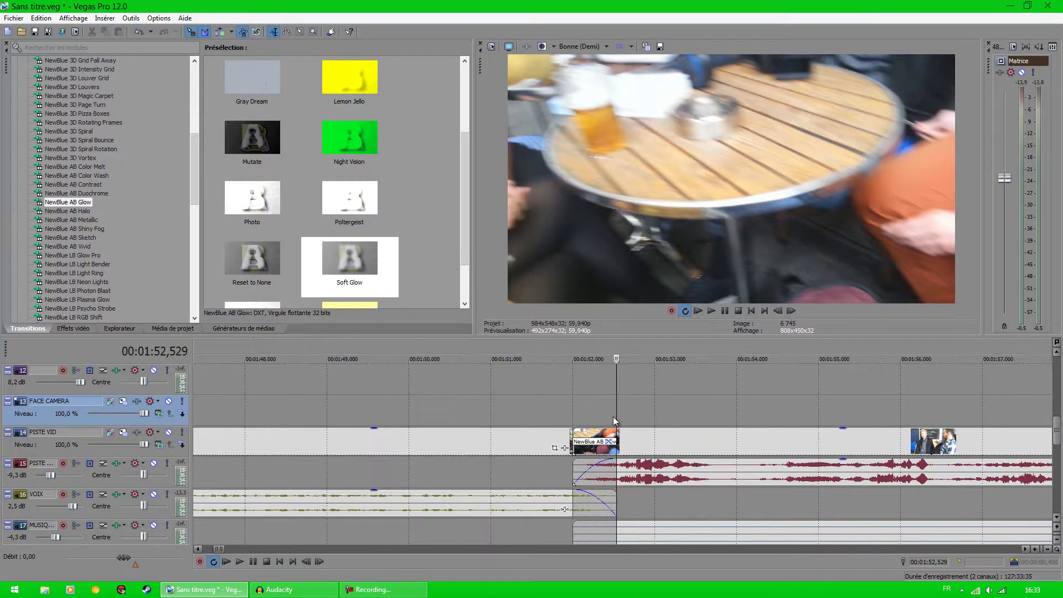
{"action": "left_click", "coordinate": [588, 413]}
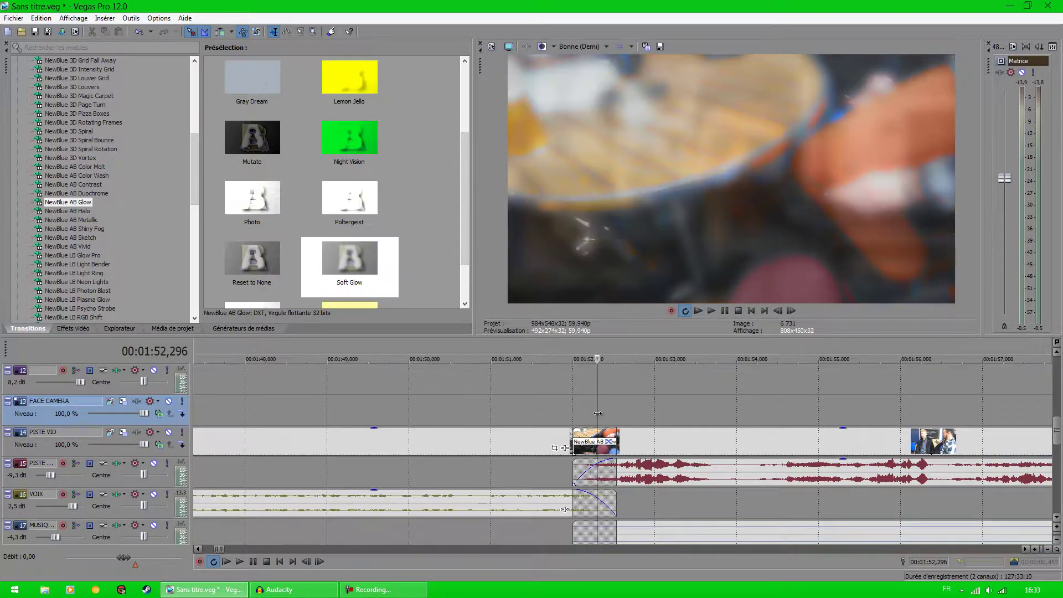
{"action": "left_click", "coordinate": [669, 412]}
- Preview the blurred captioned shot on the PISTE VID track at 2:02.306 and 2:03.140
{"action": "scroll", "coordinate": [776, 442], "scroll_direction": "down", "scroll_amount": 4}
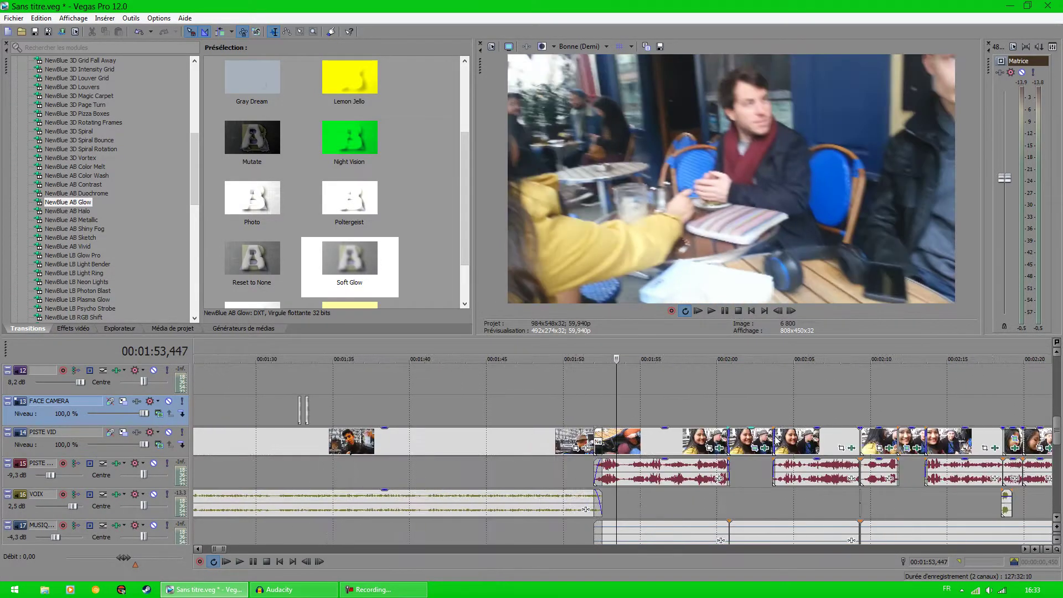
{"action": "left_click", "coordinate": [752, 401]}
{"action": "scroll", "coordinate": [614, 416], "scroll_direction": "down", "scroll_amount": 2}
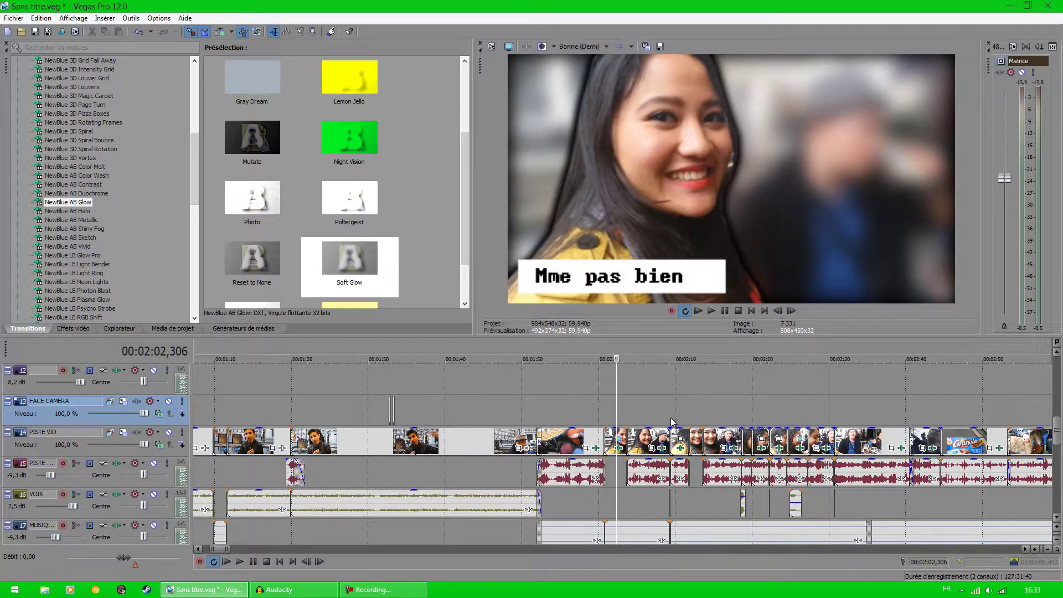
{"action": "left_click", "coordinate": [622, 412]}
{"action": "left_click", "coordinate": [617, 414]}
{"action": "left_click", "coordinate": [622, 413]}
- Bring the caption text clips on track 8 into view and scrub them from 2:01.638 to 2:02.306
{"action": "scroll", "coordinate": [1056, 435], "scroll_direction": "up", "scroll_amount": 5}
{"action": "scroll", "coordinate": [690, 489], "scroll_direction": "up", "scroll_amount": 5}
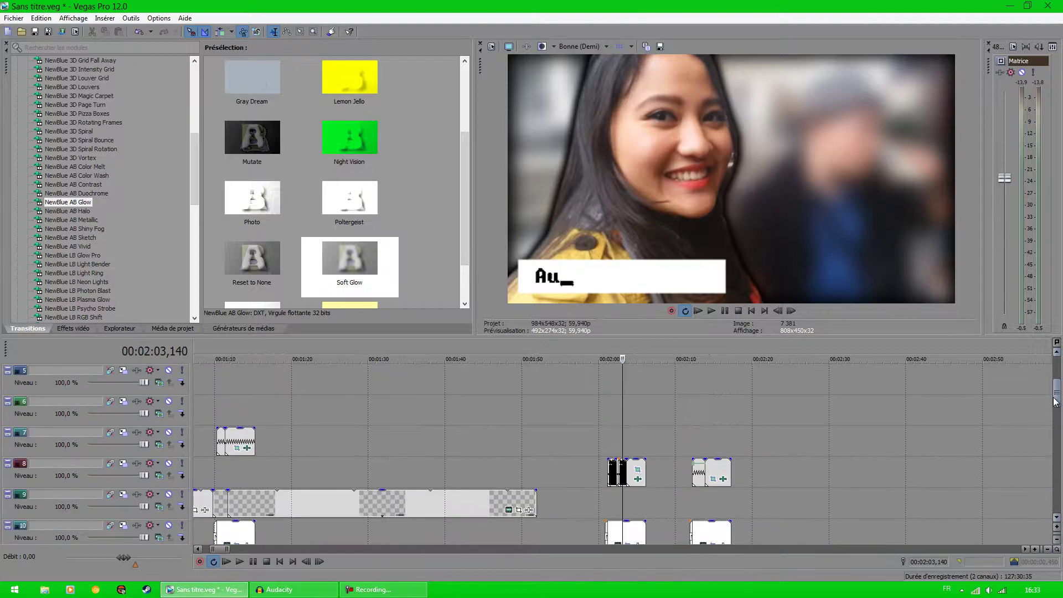
{"action": "scroll", "coordinate": [689, 490], "scroll_direction": "up", "scroll_amount": 2}
{"action": "left_click", "coordinate": [553, 439]}
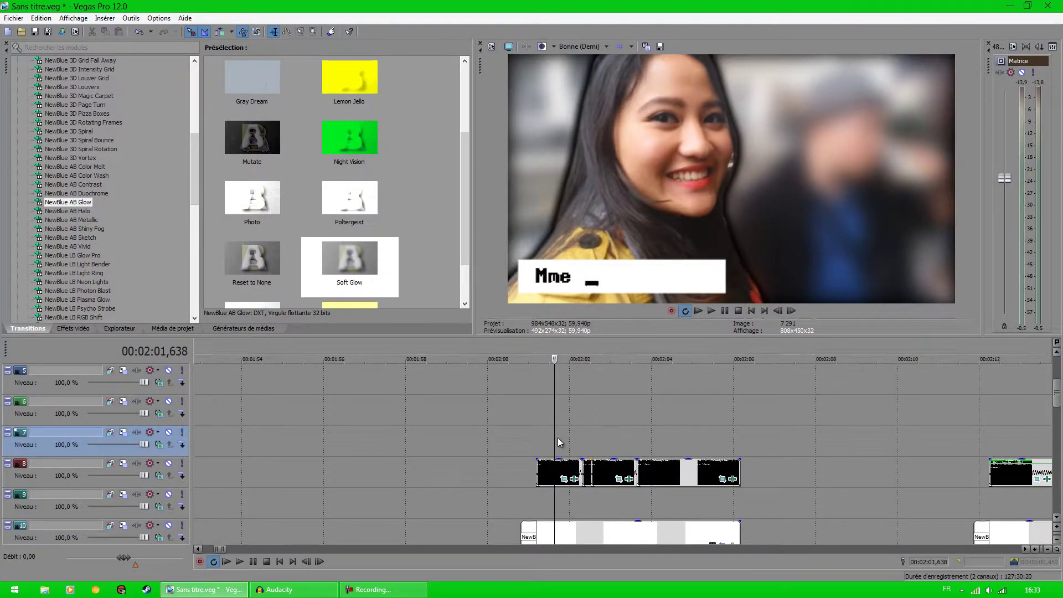
{"action": "left_click_drag", "start_coordinate": [553, 441], "coordinate": [583, 446]}
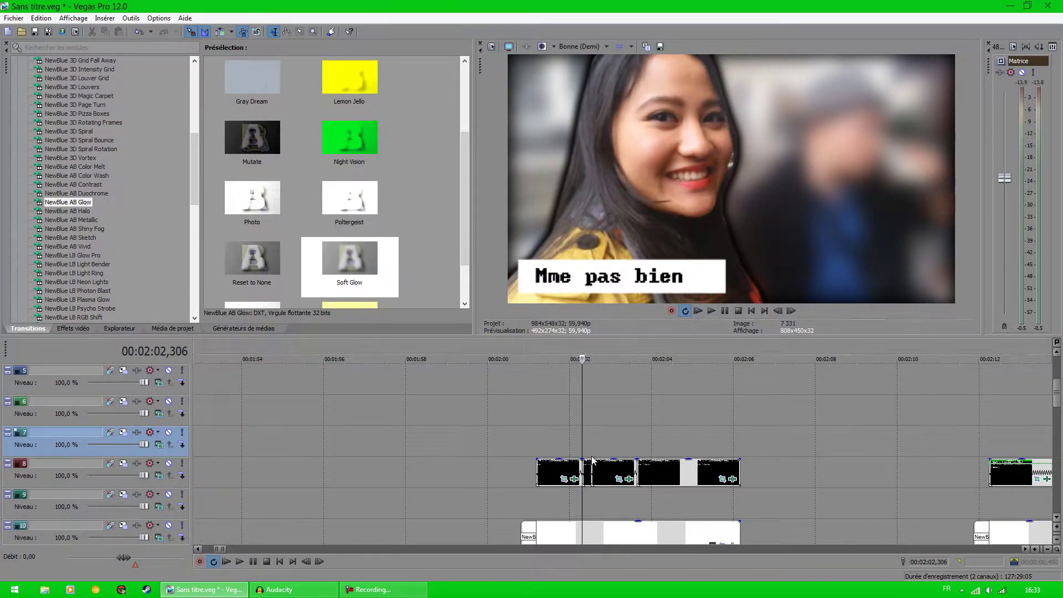
- Examine the short caption text clip on track 8 up close, comparing its frames at 2:02.339, 2:02.389 and 2:02.472
{"action": "scroll", "coordinate": [591, 457], "scroll_direction": "up", "scroll_amount": 4}
{"action": "left_click", "coordinate": [645, 437]}
{"action": "right_click", "coordinate": [629, 463]}
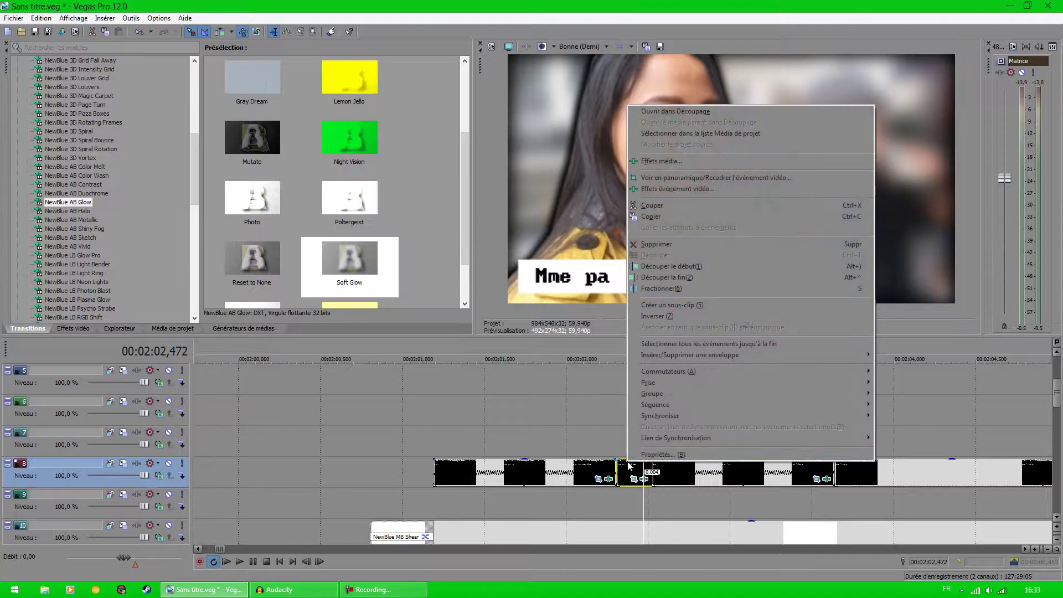
{"action": "left_click", "coordinate": [569, 423]}
{"action": "left_click", "coordinate": [621, 431]}
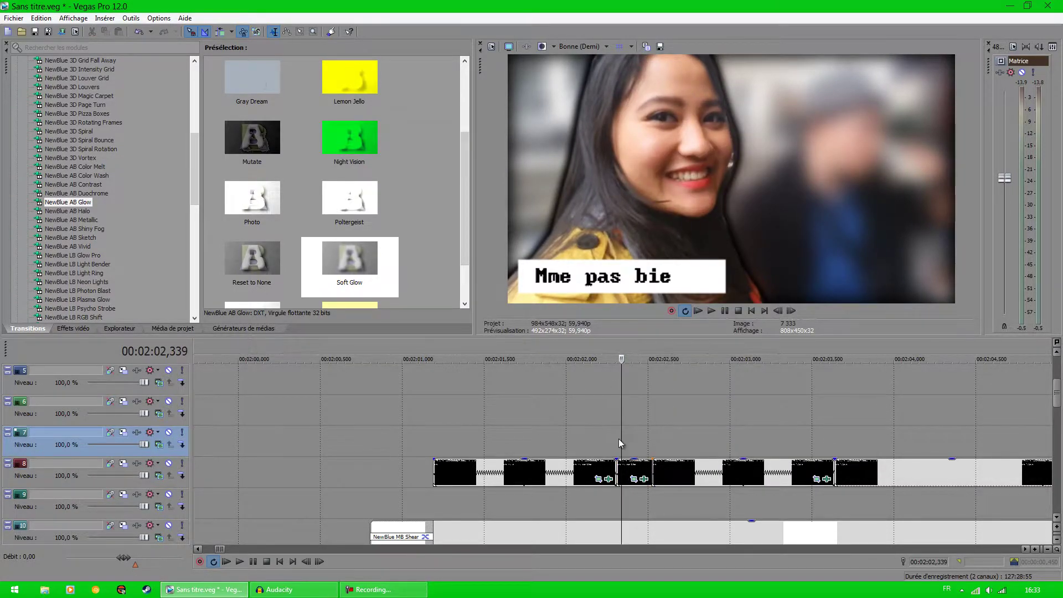
{"action": "left_click", "coordinate": [645, 438]}
{"action": "left_click", "coordinate": [629, 438]}
- Return to the main video tracks and preview the frames following the blurred shot, starting at 2:04.491
{"action": "scroll", "coordinate": [623, 440], "scroll_direction": "down", "scroll_amount": 6}
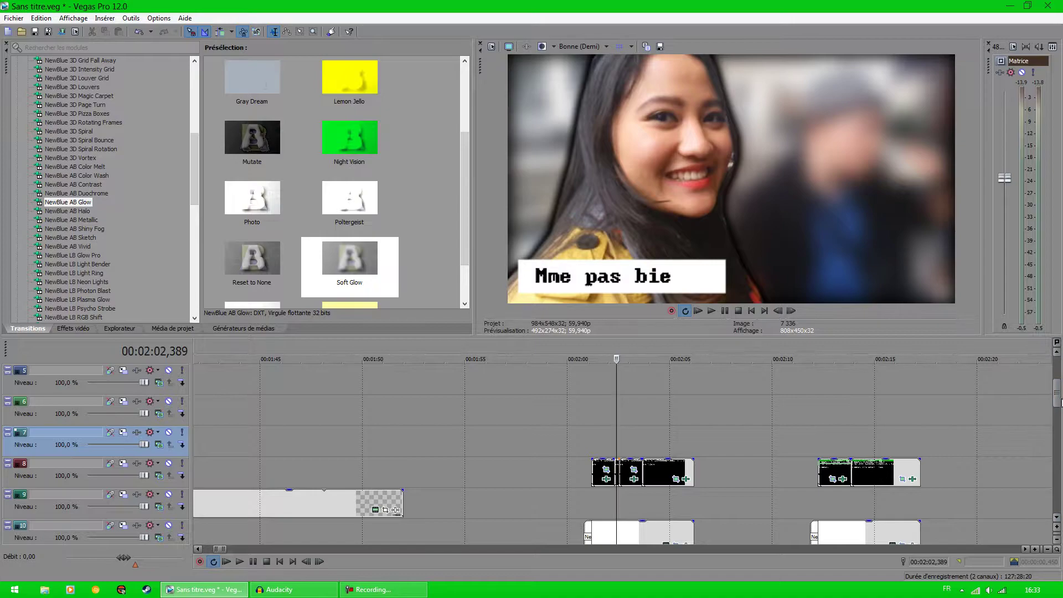
{"action": "left_click_drag", "start_coordinate": [1058, 400], "coordinate": [1058, 437]}
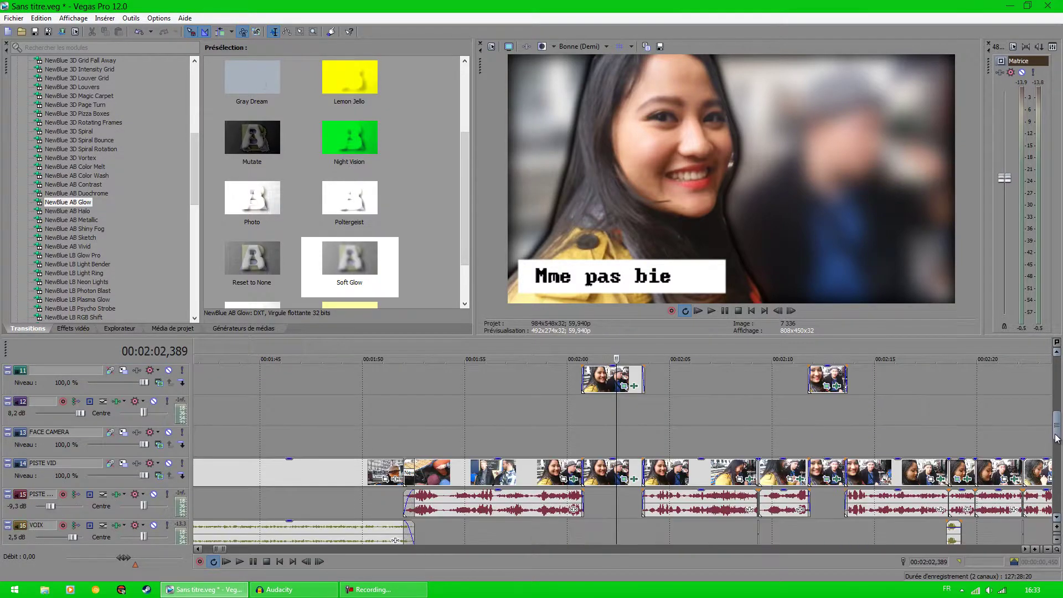
{"action": "left_click", "coordinate": [659, 439]}
{"action": "scroll", "coordinate": [698, 443], "scroll_direction": "down", "scroll_amount": 2}
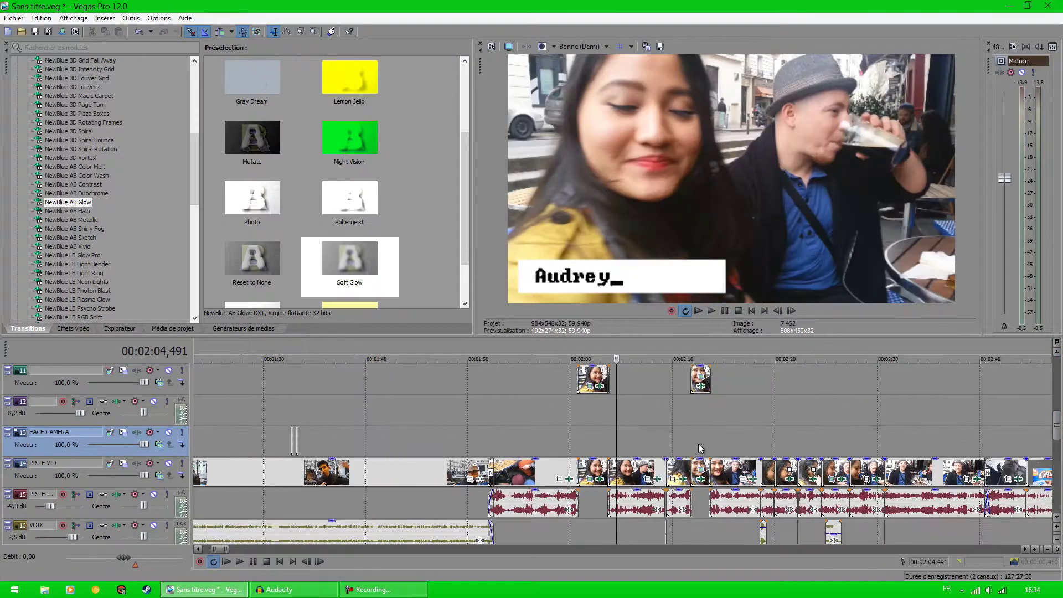
{"action": "left_click", "coordinate": [656, 436]}
- Play the passage from about 2:09.1 through the second blurred captioned shot at about 2:12.7
{"action": "scroll", "coordinate": [663, 460], "scroll_direction": "up", "scroll_amount": 4}
{"action": "left_click", "coordinate": [650, 444]}
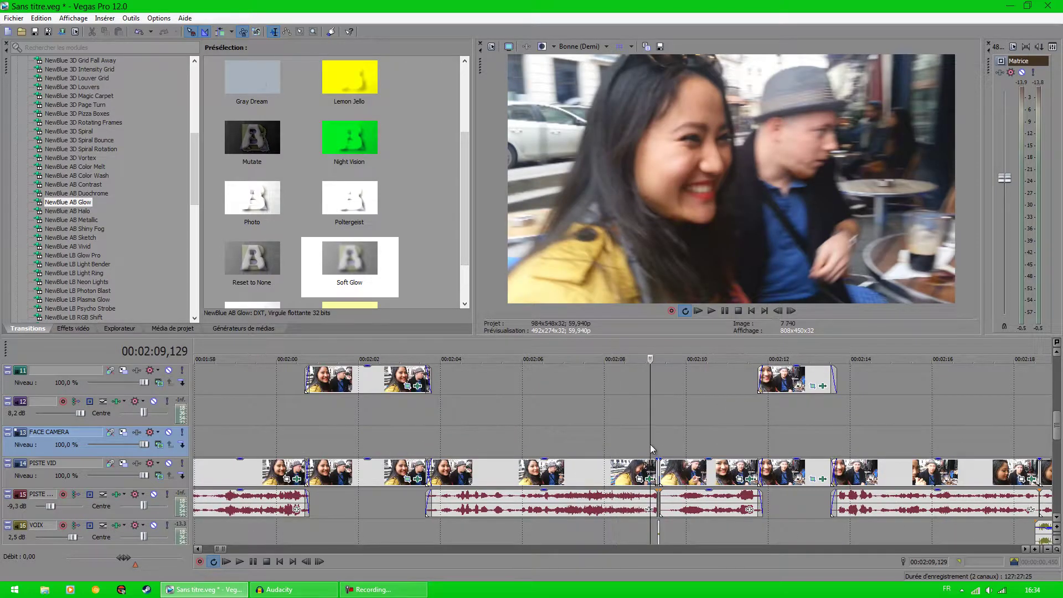
{"action": "scroll", "coordinate": [651, 450], "scroll_direction": "up", "scroll_amount": 4}
{"action": "left_click", "coordinate": [713, 312]}
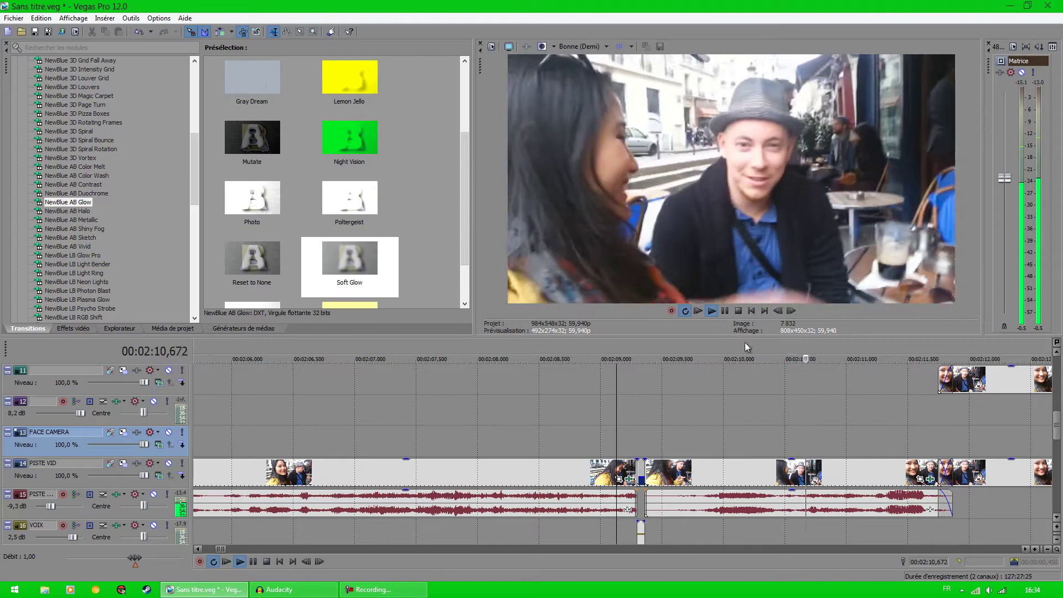
{"action": "scroll", "coordinate": [816, 426], "scroll_direction": "down", "scroll_amount": 2}
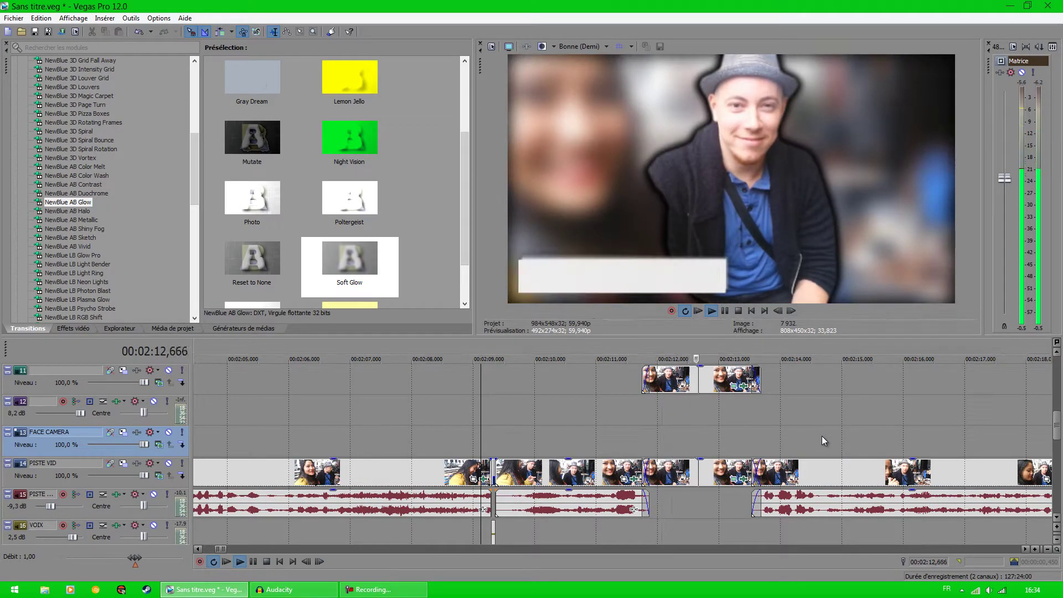
{"action": "scroll", "coordinate": [822, 433], "scroll_direction": "down", "scroll_amount": 2}
- Play the passages with the VOIX sound clips from 2:18.005 to 2:20.190 and from 2:23.994 to 2:26.580
{"action": "left_click", "coordinate": [751, 438]}
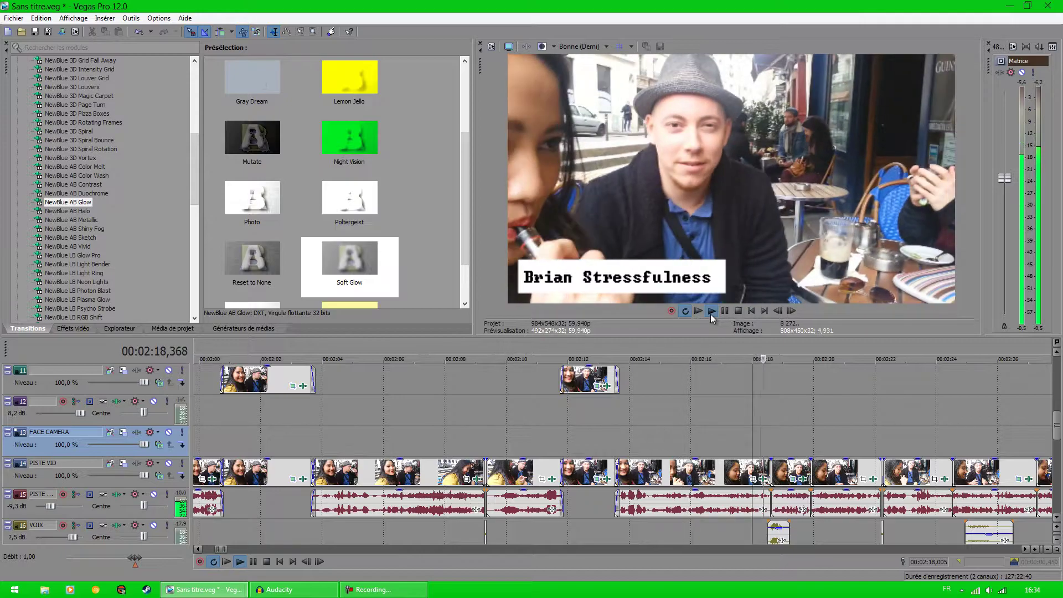
{"action": "left_click", "coordinate": [724, 311]}
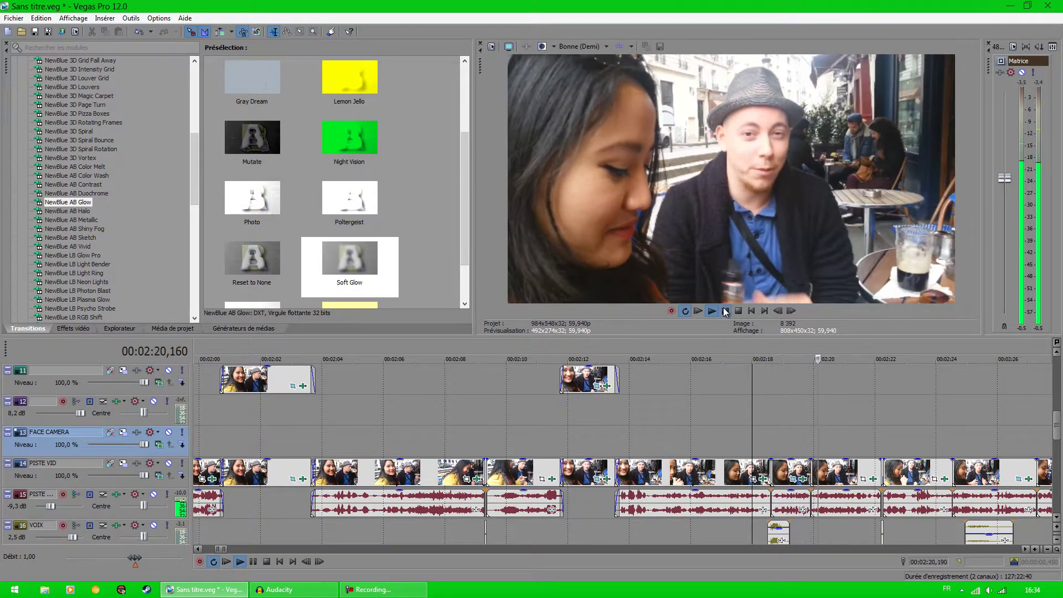
{"action": "scroll", "coordinate": [802, 468], "scroll_direction": "down", "scroll_amount": 3}
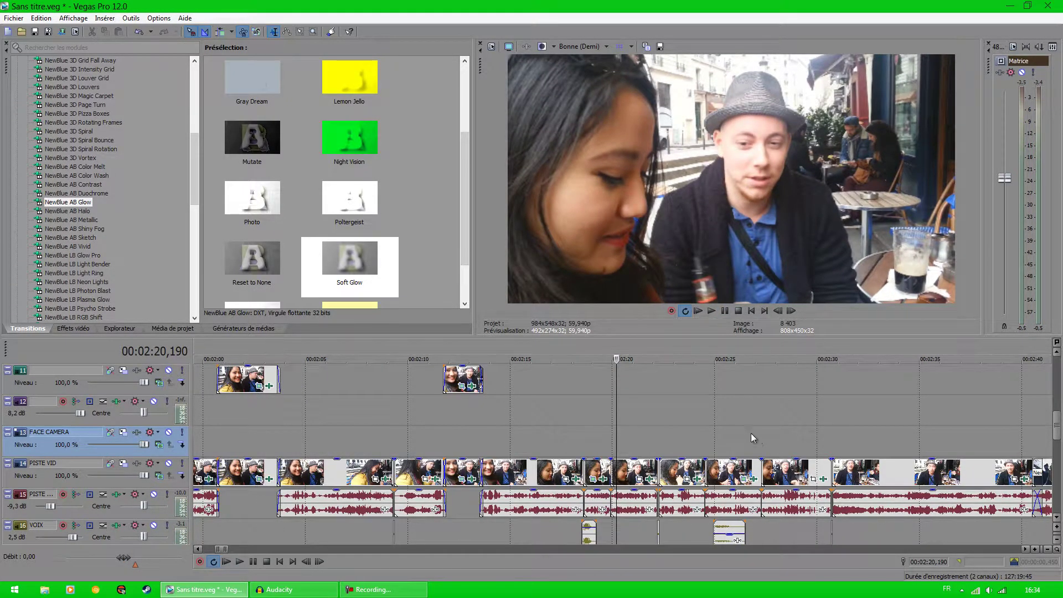
{"action": "left_click", "coordinate": [693, 423]}
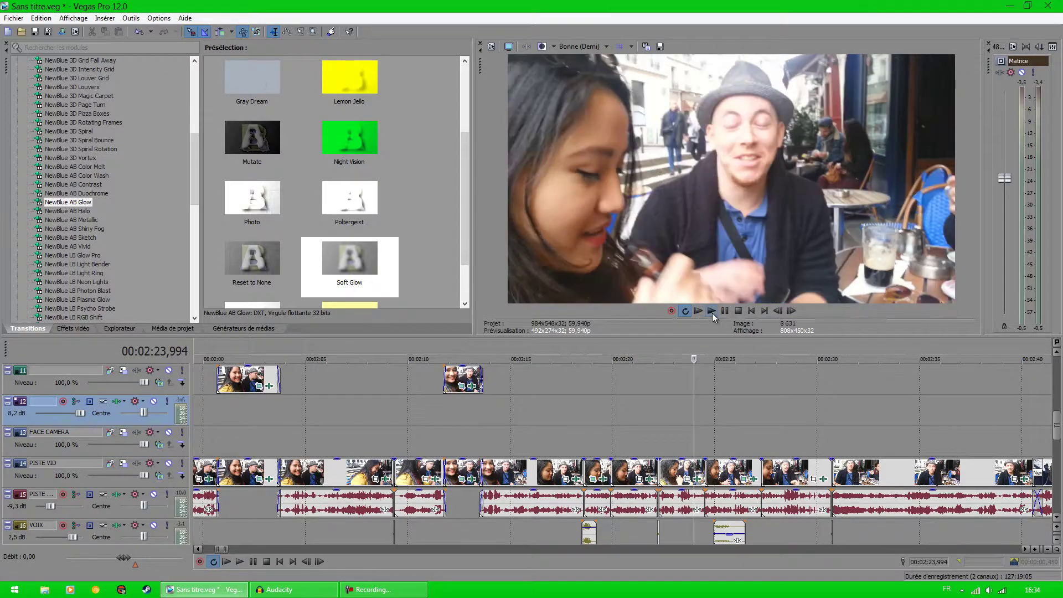
{"action": "left_click", "coordinate": [711, 311]}
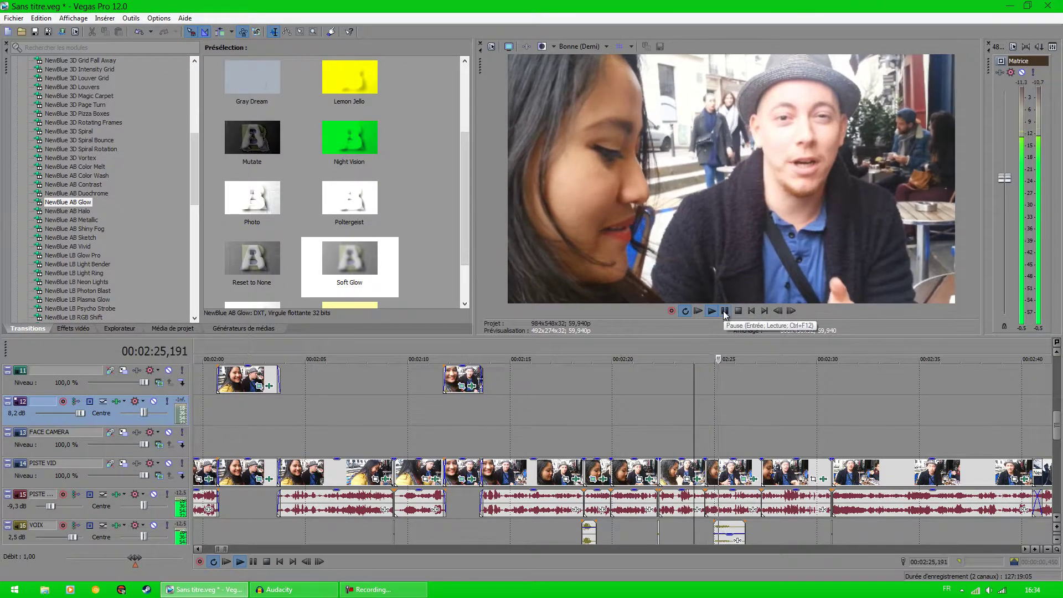
{"action": "left_click", "coordinate": [725, 310]}
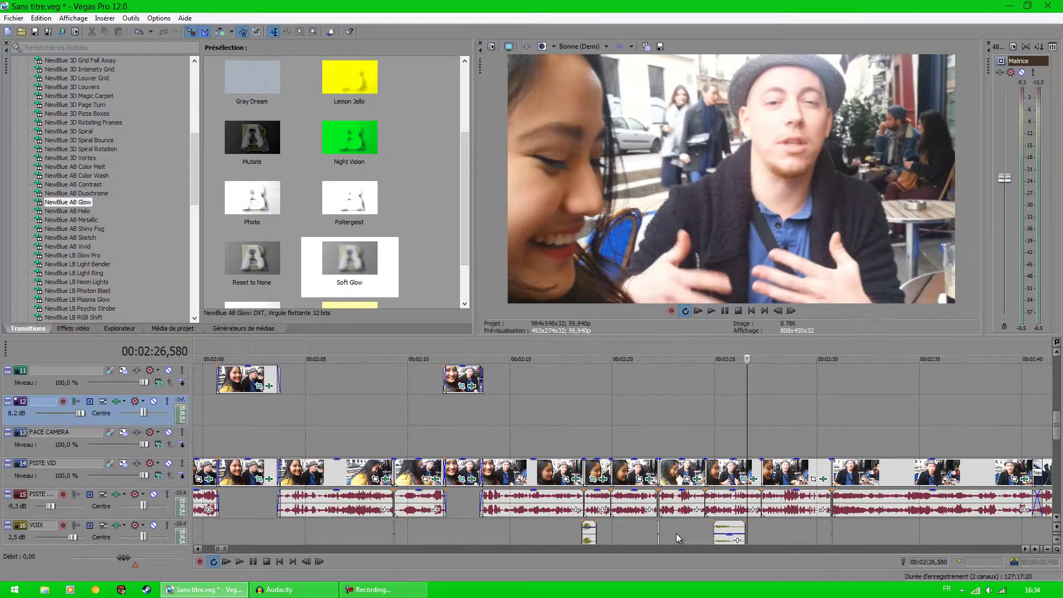
- Check the active take name in the properties of the VOIX sound clip near 2:25, leaving its settings unchanged
{"action": "left_click", "coordinate": [728, 531]}
{"action": "right_click", "coordinate": [728, 531]}
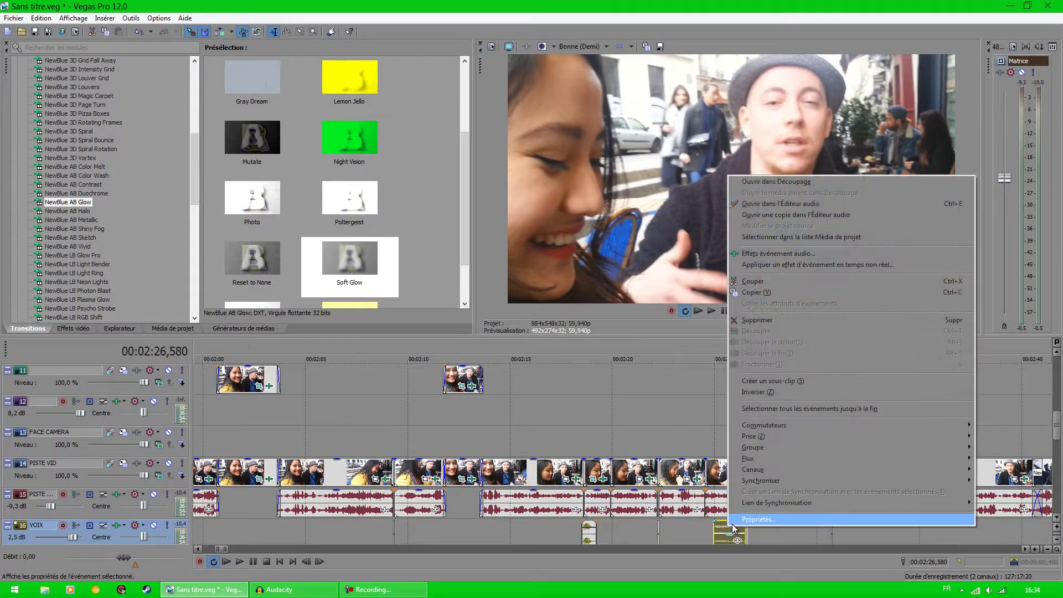
{"action": "left_click", "coordinate": [733, 521]}
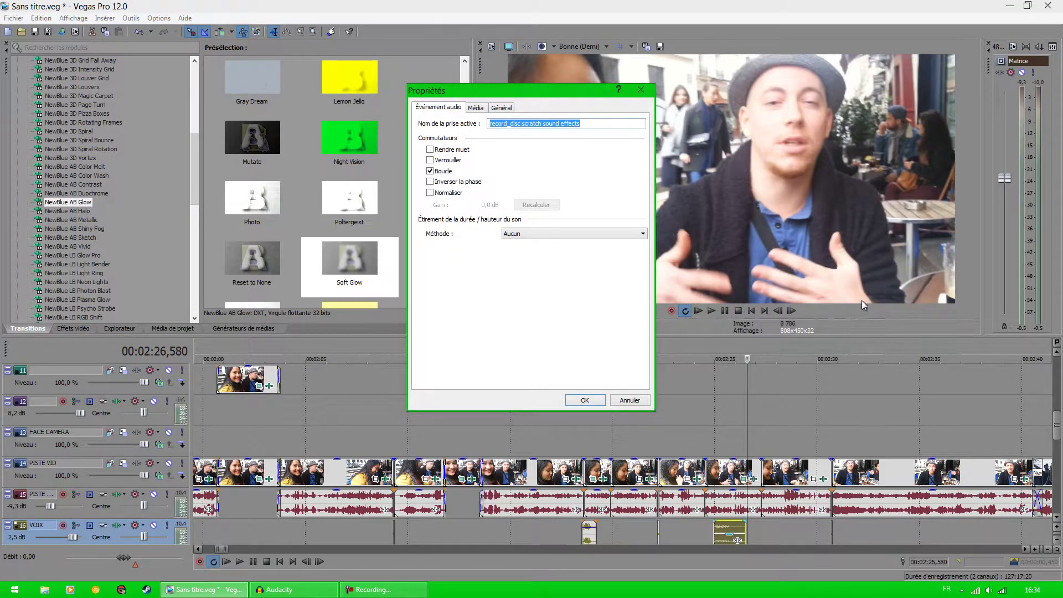
{"action": "left_click_drag", "start_coordinate": [491, 123], "coordinate": [518, 129]}
{"action": "left_click", "coordinate": [595, 123]}
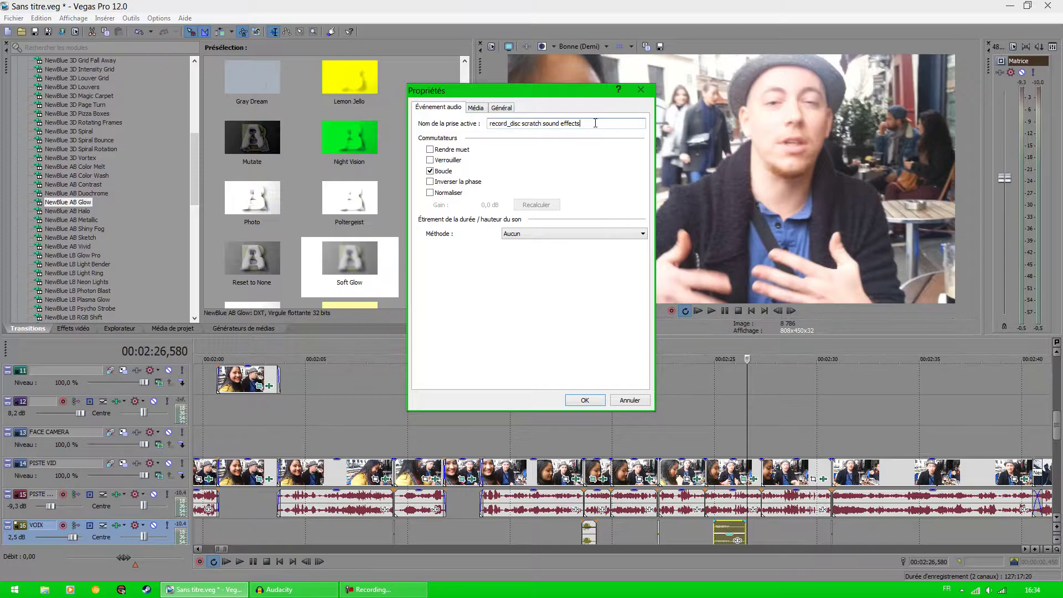
{"action": "left_click", "coordinate": [640, 90]}
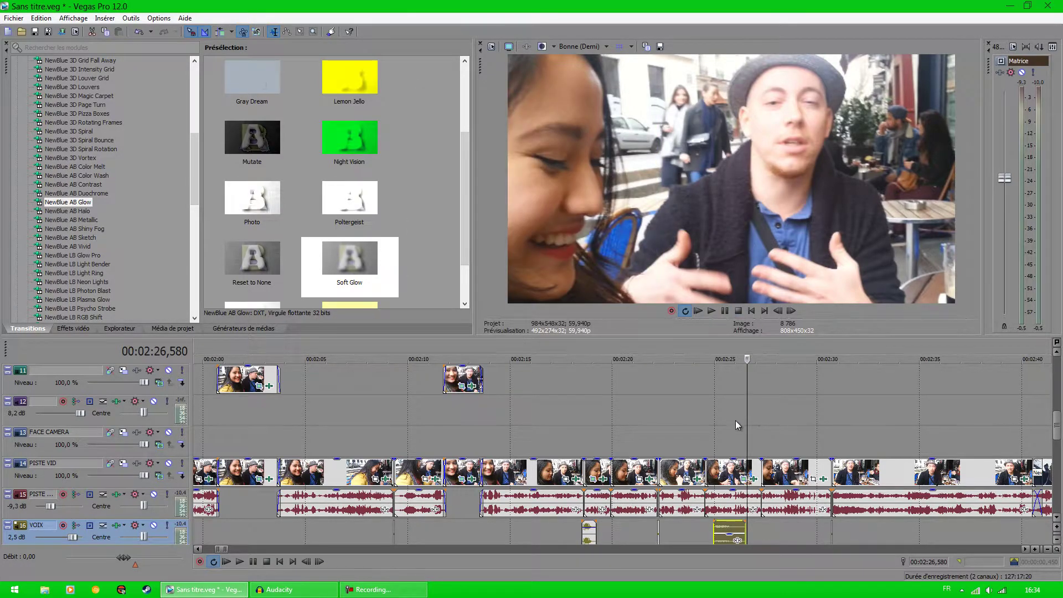
- Preview the café frames on the PISTE VID track at 2:28.849 and 2:31.385
{"action": "scroll", "coordinate": [760, 446], "scroll_direction": "down", "scroll_amount": 5}
{"action": "left_click", "coordinate": [633, 421]}
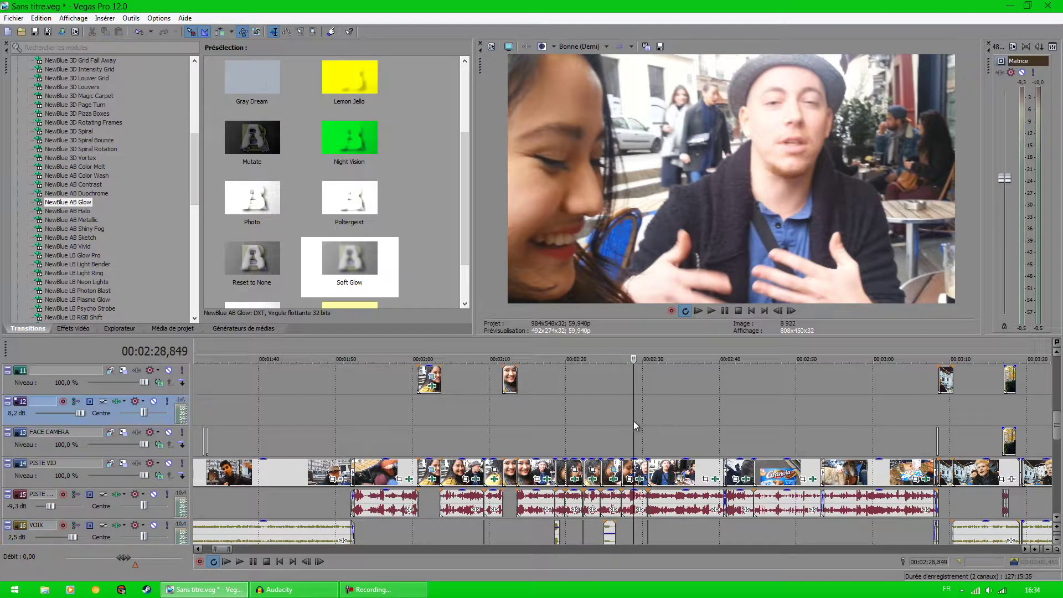
{"action": "scroll", "coordinate": [638, 428], "scroll_direction": "up", "scroll_amount": 3}
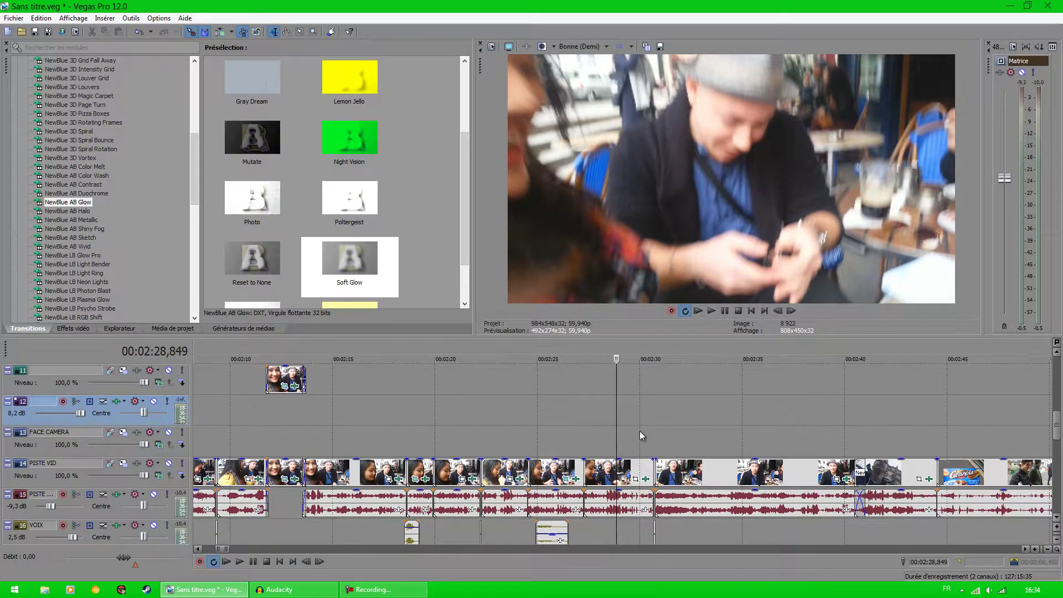
{"action": "left_click", "coordinate": [633, 427]}
{"action": "left_click", "coordinate": [667, 416]}
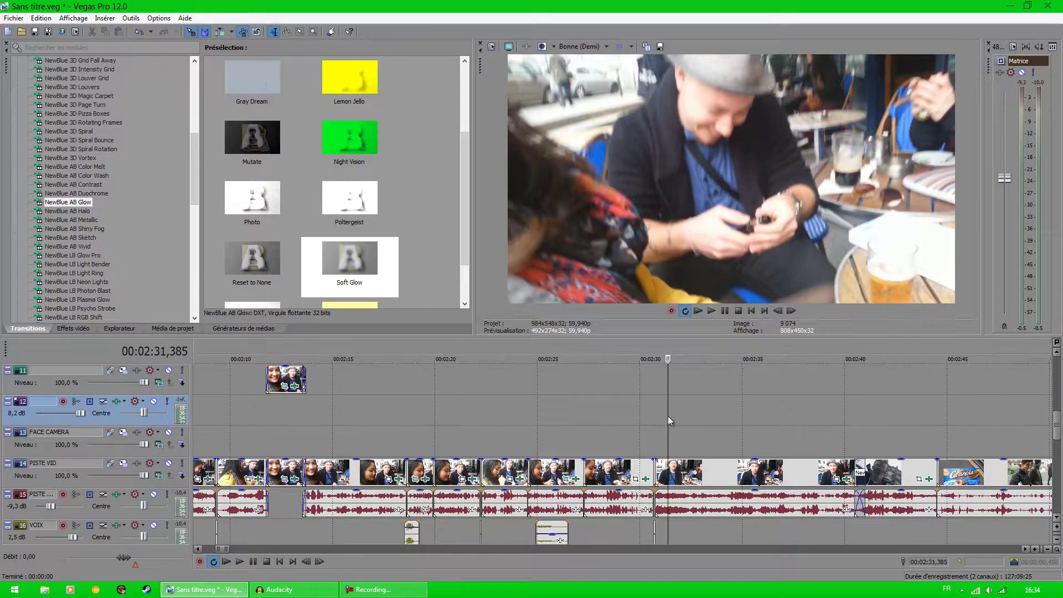
- Examine the voice, music and effects tracks beneath the video clips around 2:31.385, up close and in the wider timeline
{"action": "scroll", "coordinate": [682, 474], "scroll_direction": "up", "scroll_amount": 3}
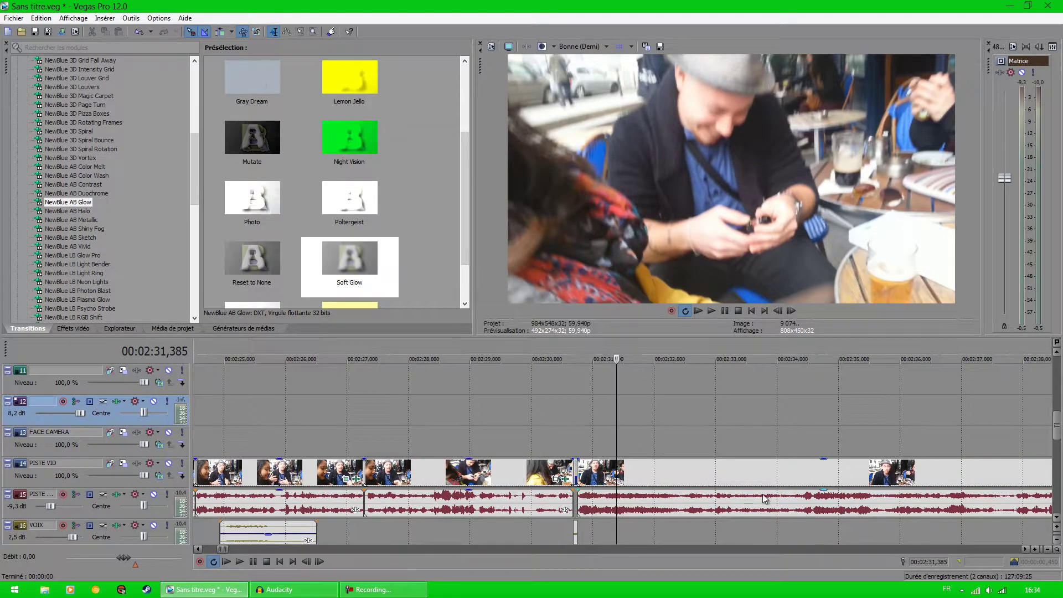
{"action": "left_click_drag", "start_coordinate": [1055, 437], "coordinate": [1056, 445]}
{"action": "scroll", "coordinate": [746, 440], "scroll_direction": "down", "scroll_amount": 5}
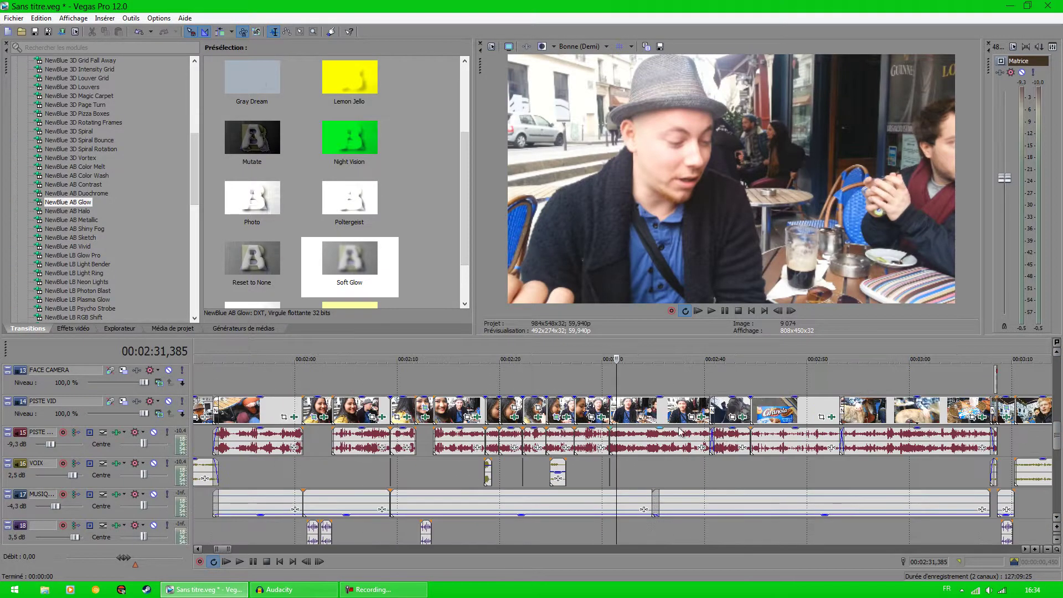
- Preview the café shot on the PISTE VID track at 2:42.112 in a wider view of the timeline
{"action": "left_click", "coordinate": [634, 383]}
{"action": "left_click", "coordinate": [709, 380]}
{"action": "left_click", "coordinate": [725, 382]}
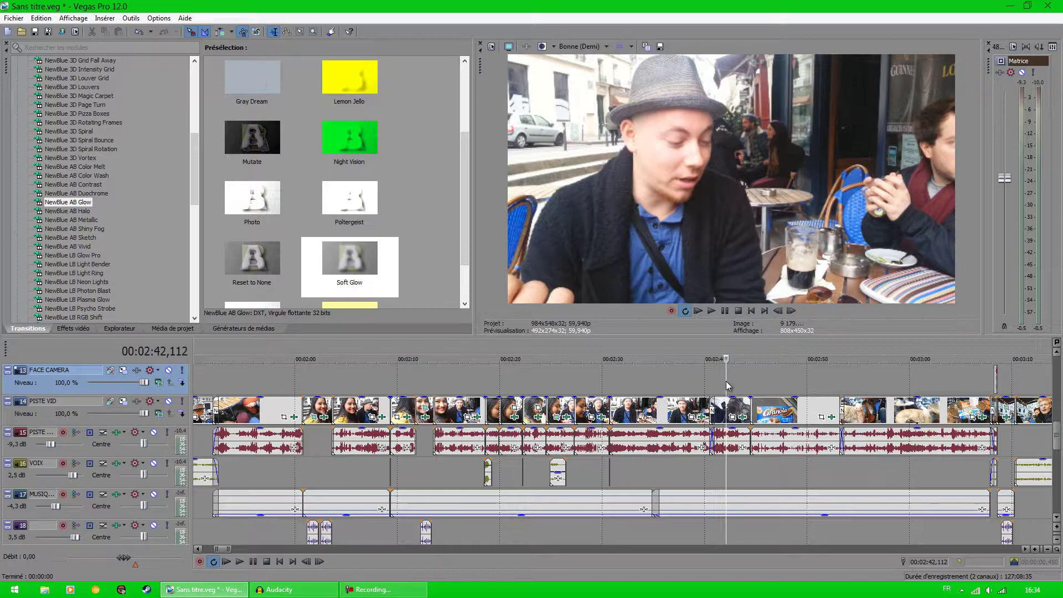
{"action": "scroll", "coordinate": [721, 416], "scroll_direction": "down", "scroll_amount": 3}
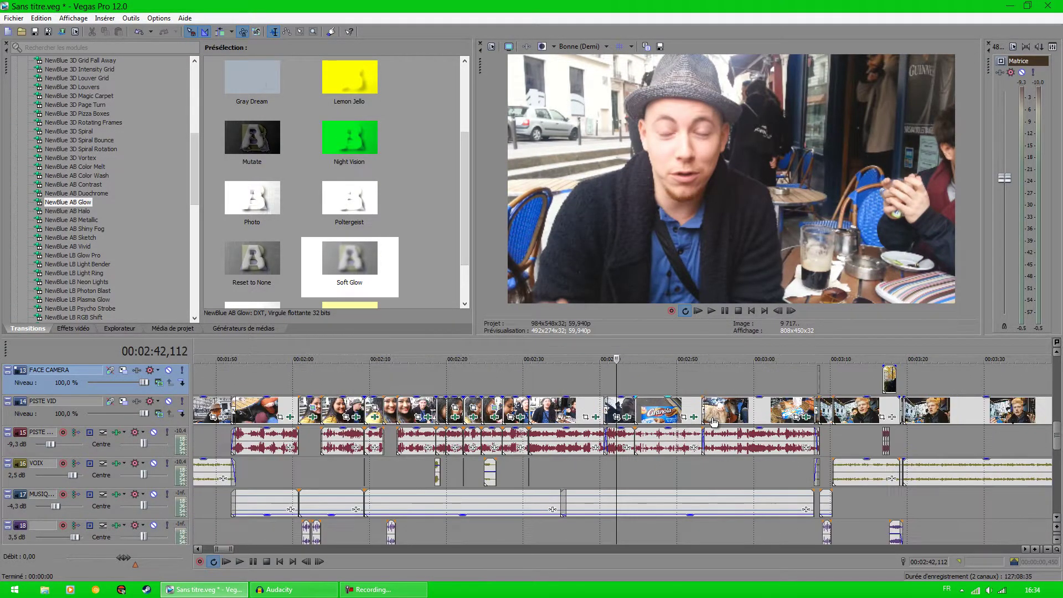
{"action": "scroll", "coordinate": [655, 395], "scroll_direction": "down", "scroll_amount": 2}
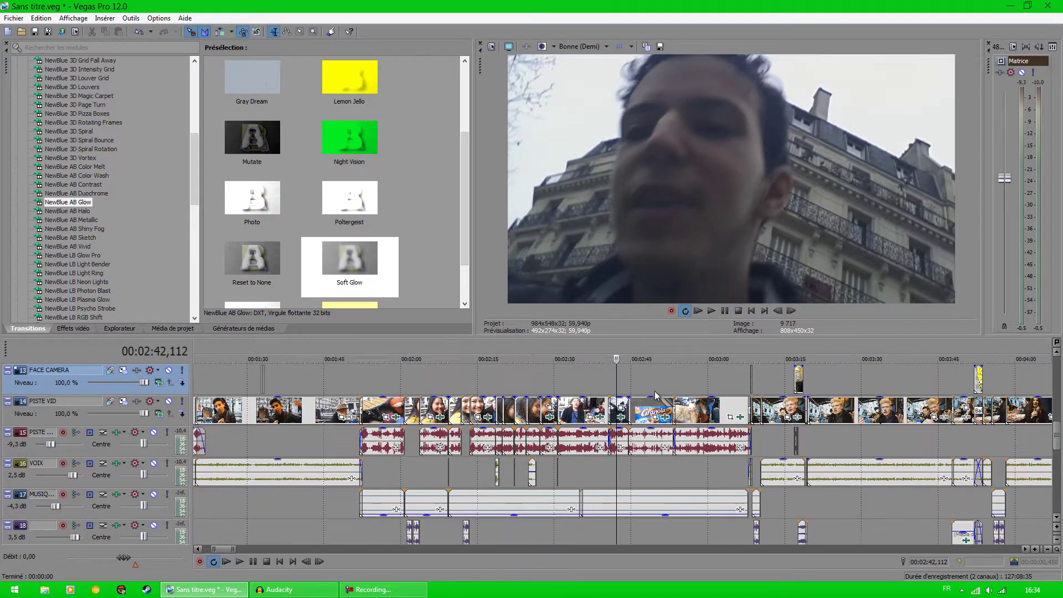
- Preview the Granola shots on the PISTE VID track at 2:47.684, 2:51.355 and 2:45.298, ending on the dog shot at 2:56.760
{"action": "left_click", "coordinate": [644, 370]}
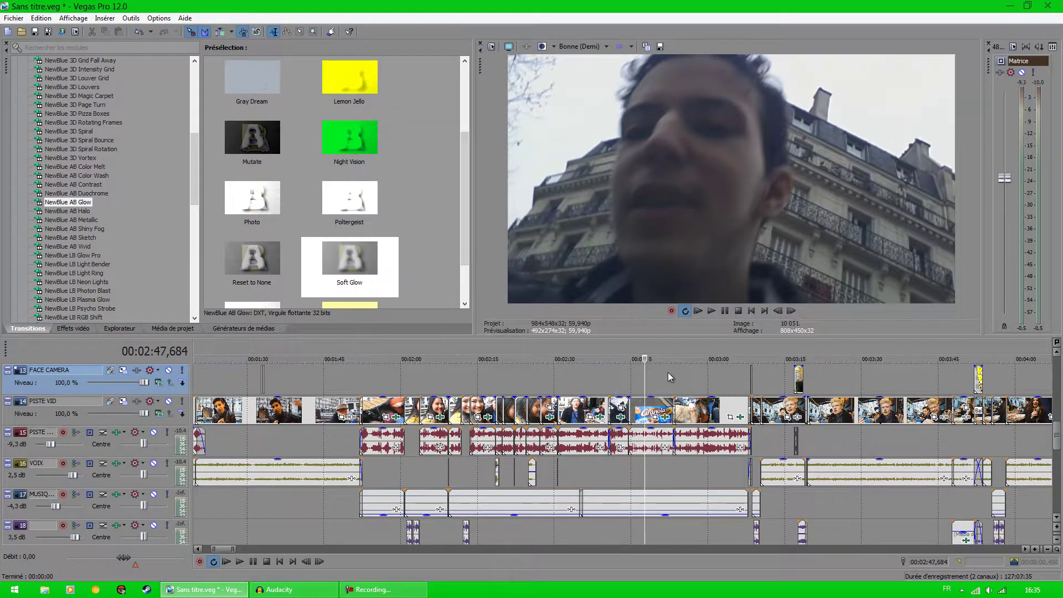
{"action": "left_click", "coordinate": [663, 376]}
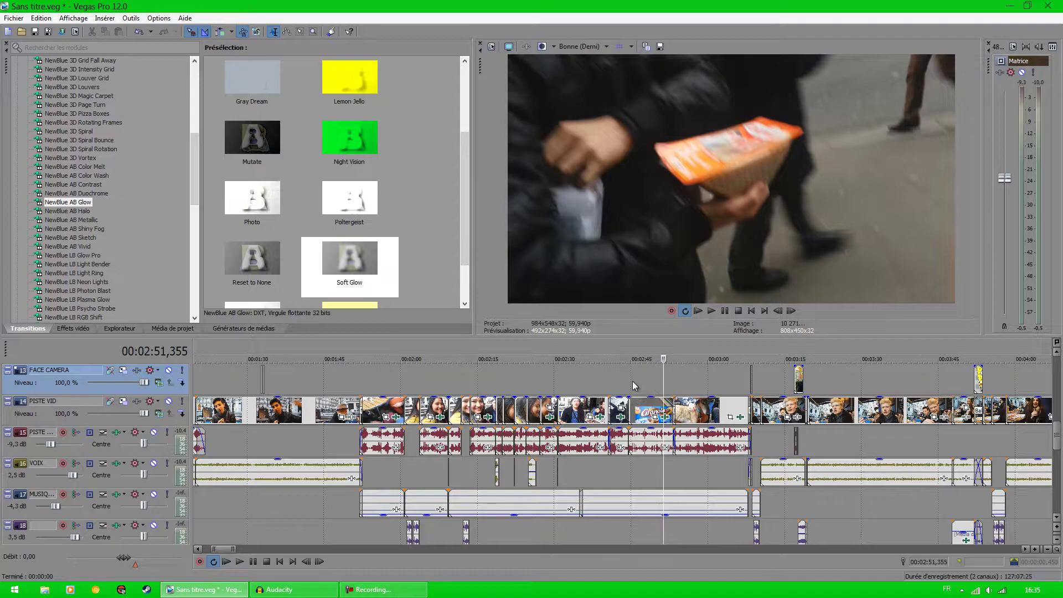
{"action": "left_click", "coordinate": [634, 386]}
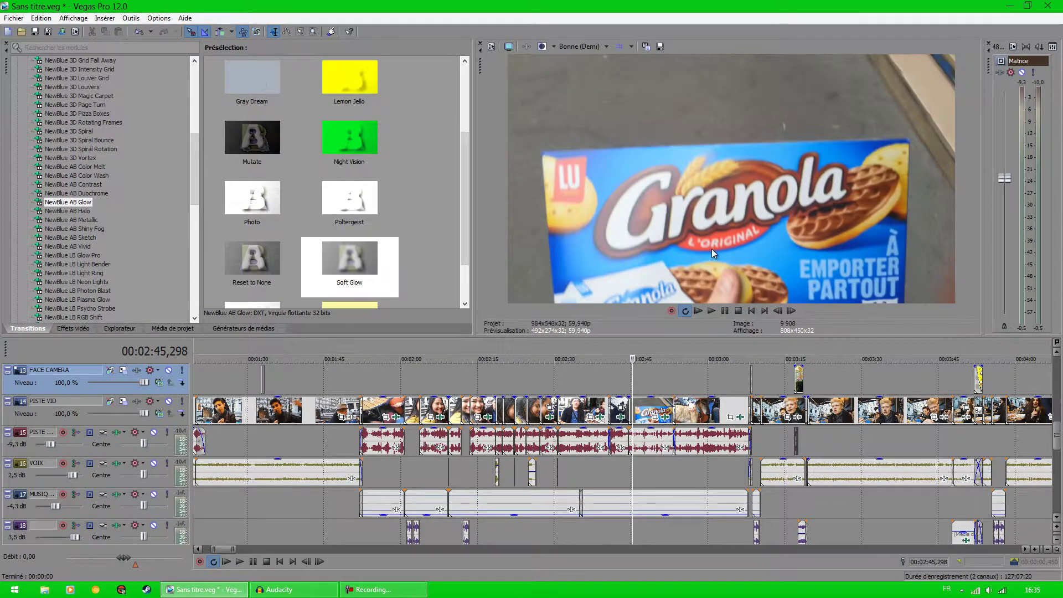
{"action": "left_click", "coordinate": [690, 378]}
{"action": "scroll", "coordinate": [655, 394], "scroll_direction": "up", "scroll_amount": 3}
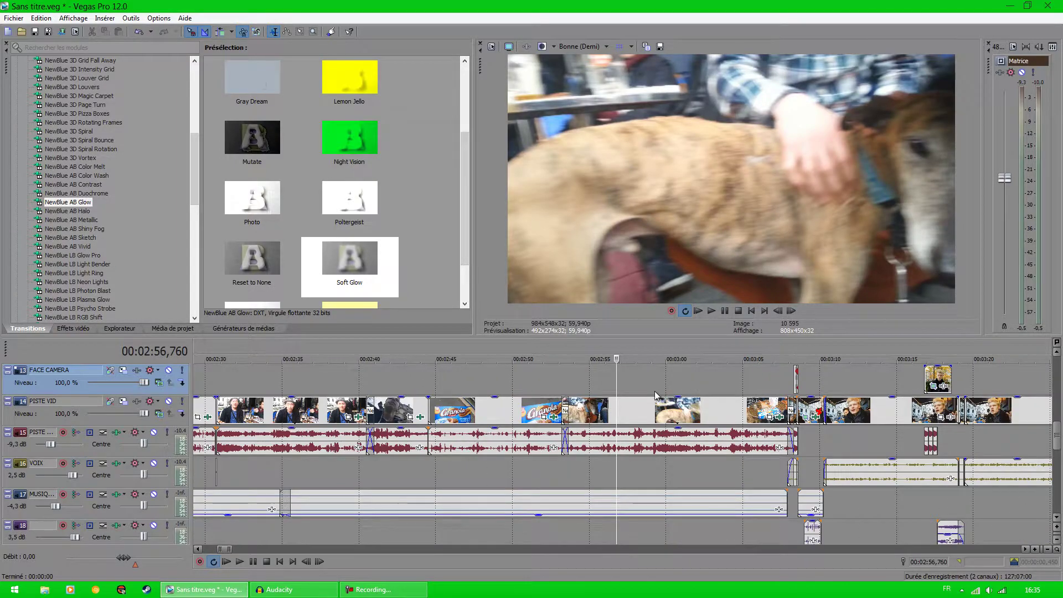
- Scrub through the dog and café table shots up to 3:08.305, just before the red cross clips
{"action": "left_click", "coordinate": [621, 388]}
{"action": "left_click", "coordinate": [725, 385]}
{"action": "left_click_drag", "start_coordinate": [725, 385], "coordinate": [793, 384]}
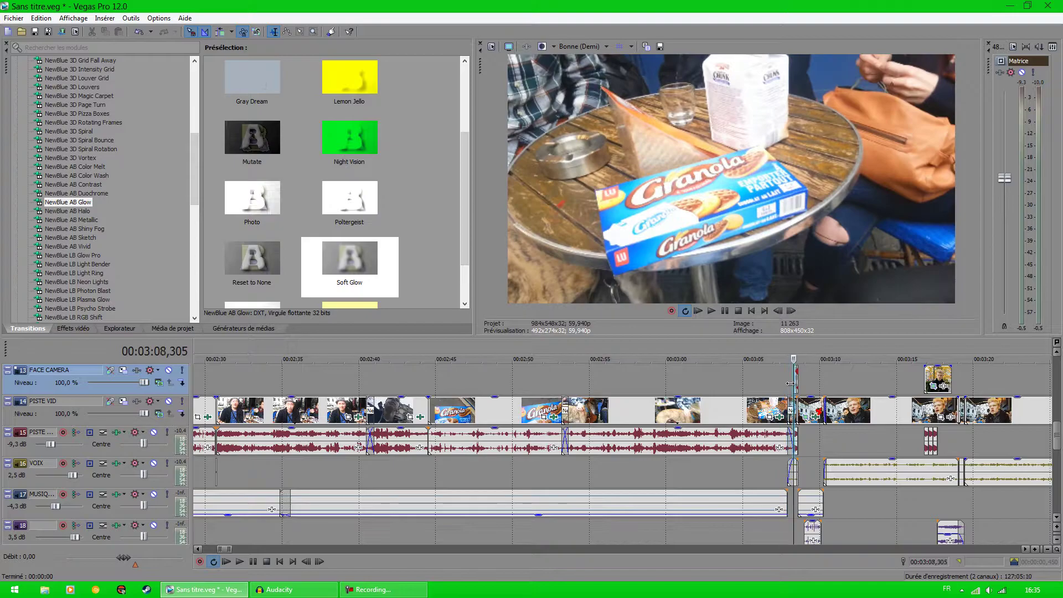
- Examine the NewBlue AB Glow transition on the PISTE VID track up close, previewing it at 3:08.171 and 3:08.255
{"action": "scroll", "coordinate": [721, 444], "scroll_direction": "up", "scroll_amount": 5}
{"action": "scroll", "coordinate": [721, 444], "scroll_direction": "up", "scroll_amount": 3}
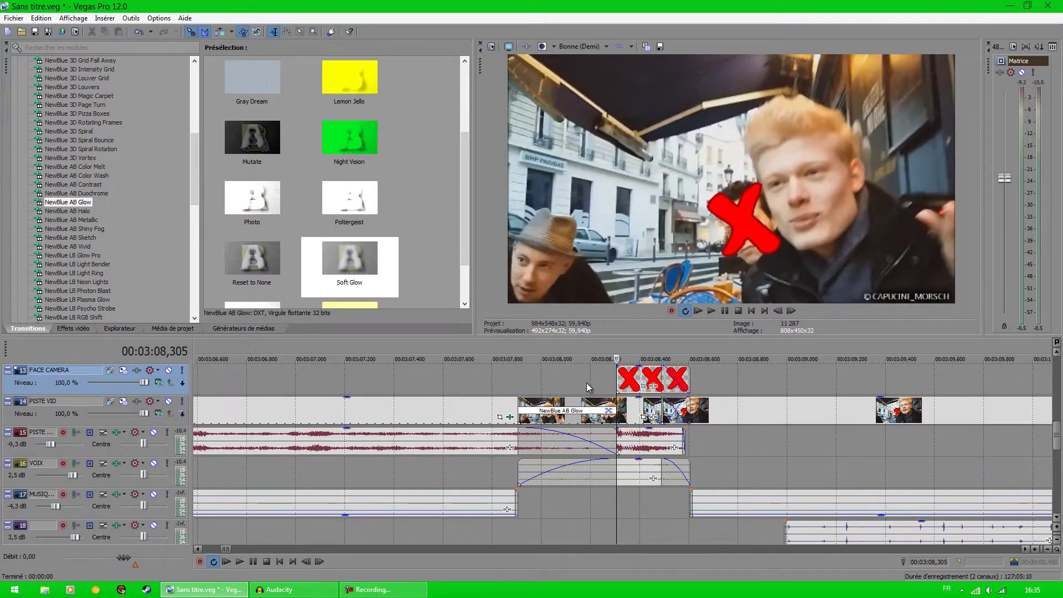
{"action": "left_click", "coordinate": [583, 381]}
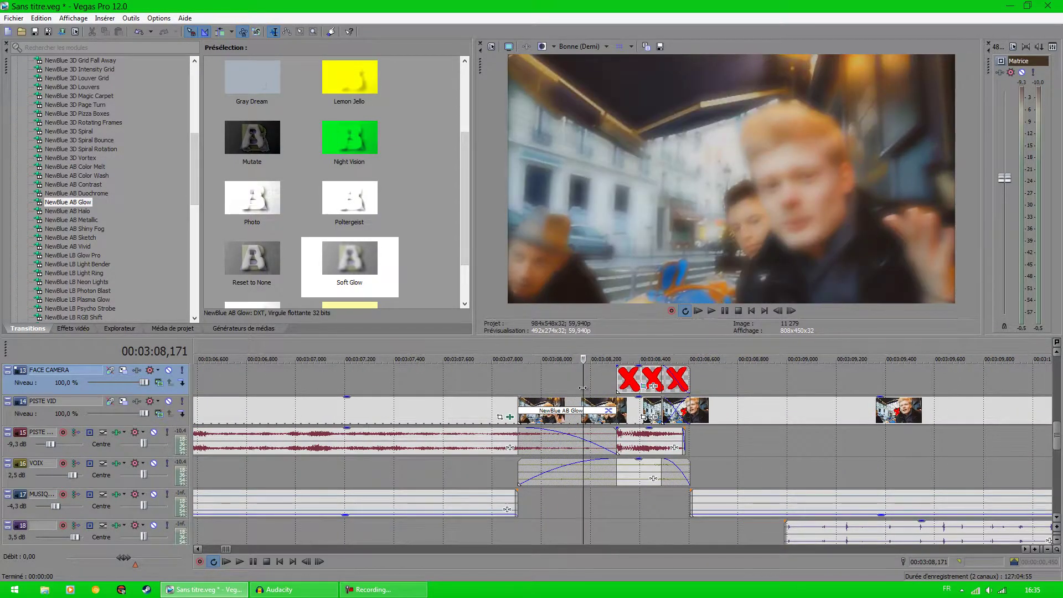
{"action": "left_click", "coordinate": [641, 383]}
{"action": "left_click_drag", "start_coordinate": [640, 383], "coordinate": [605, 385]}
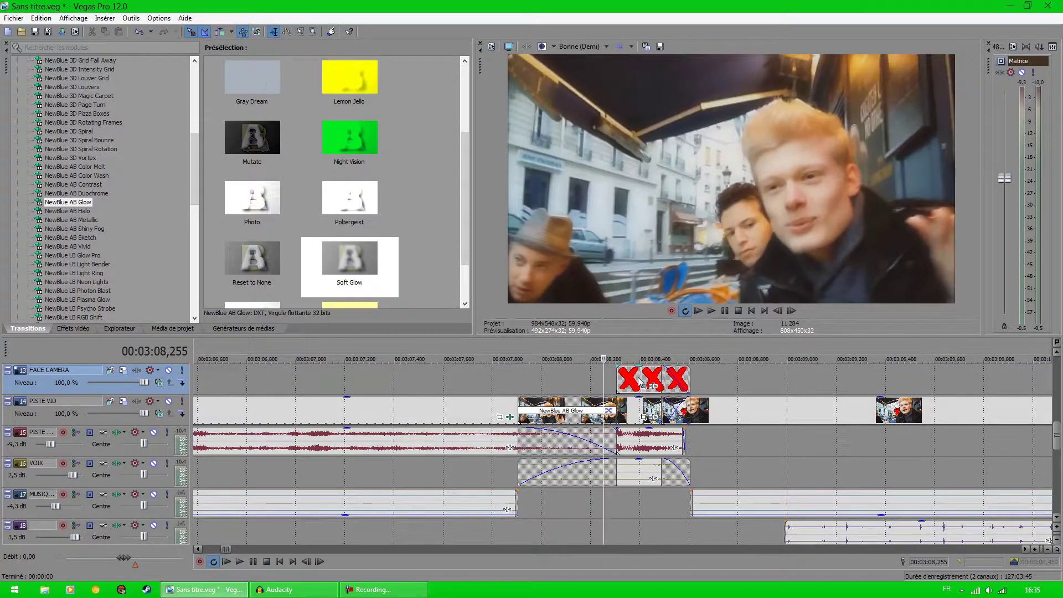
- Preview the blurred shot with the typed caption following the red cross clips, at 3:09.139 and 3:09.539
{"action": "left_click_drag", "start_coordinate": [603, 390], "coordinate": [829, 380]}
{"action": "scroll", "coordinate": [812, 443], "scroll_direction": "down", "scroll_amount": 5}
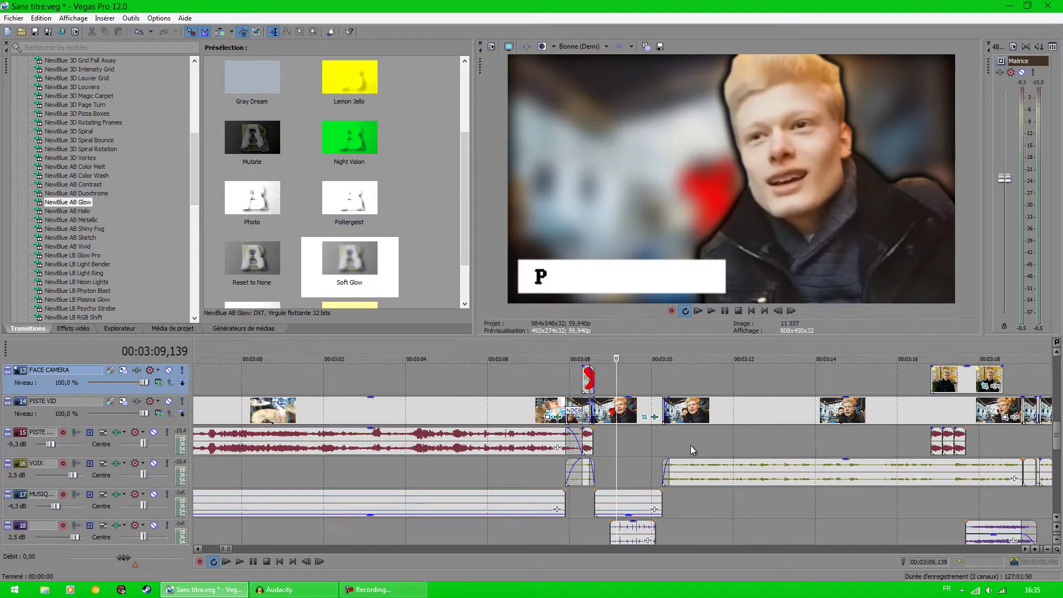
{"action": "left_click", "coordinate": [632, 439]}
{"action": "scroll", "coordinate": [638, 438], "scroll_direction": "down", "scroll_amount": 3}
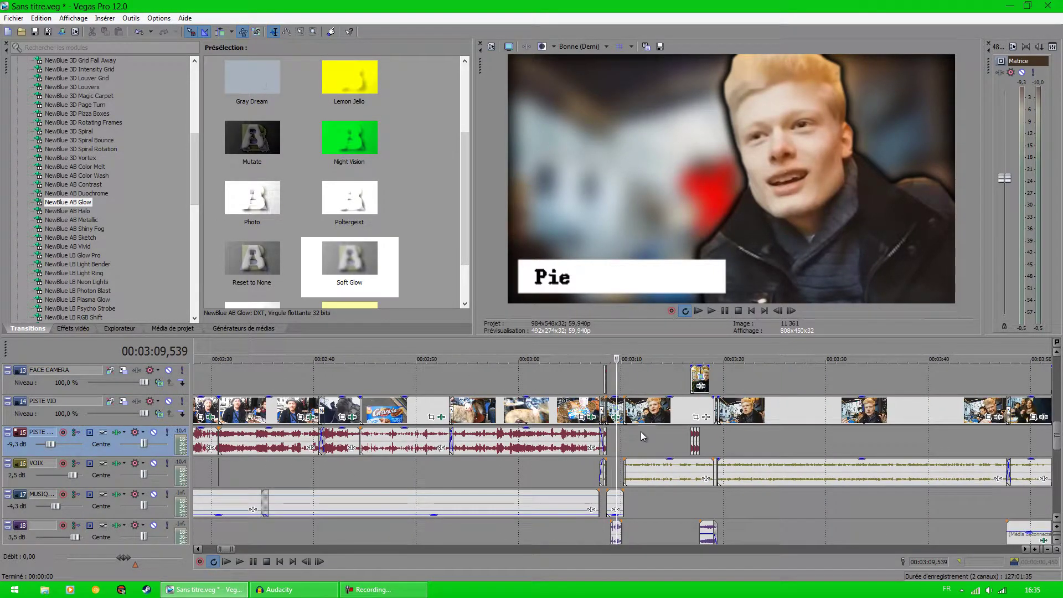
- Play the interview passage with the overlaid photos from 3:14.911 to 3:19.649
{"action": "left_click", "coordinate": [640, 436]}
{"action": "left_click", "coordinate": [667, 436]}
{"action": "left_click", "coordinate": [680, 437]}
{"action": "left_click", "coordinate": [671, 437]}
{"action": "left_click", "coordinate": [670, 436]}
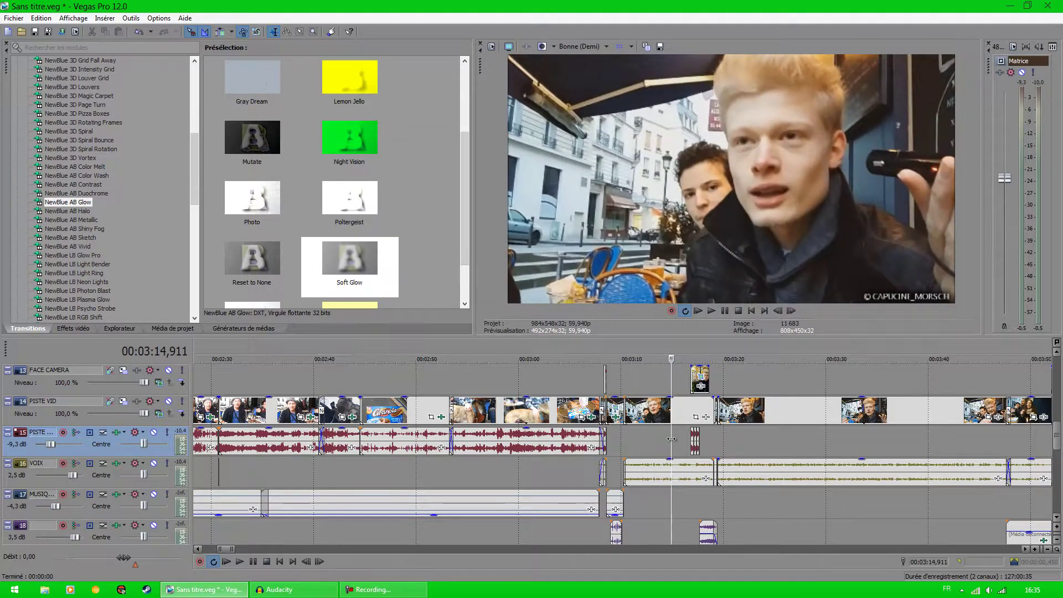
{"action": "scroll", "coordinate": [784, 467], "scroll_direction": "up", "scroll_amount": 3}
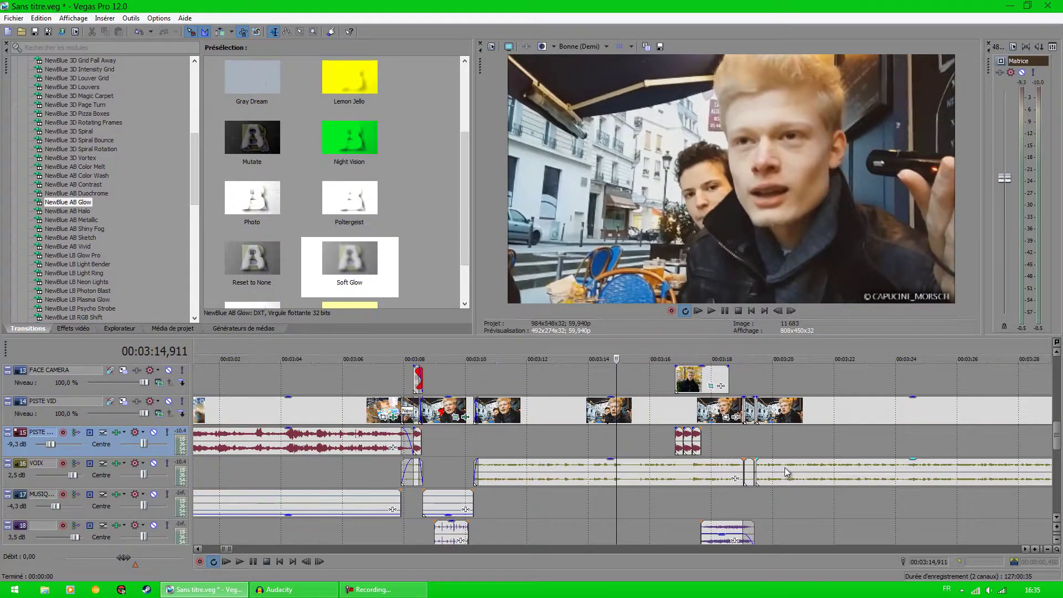
{"action": "left_click", "coordinate": [711, 310]}
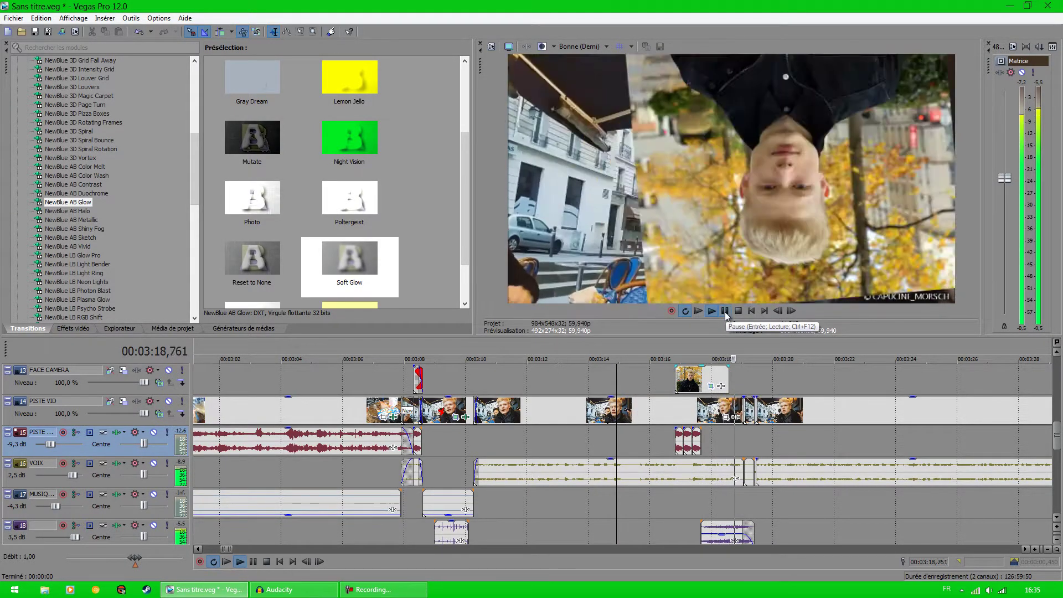
{"action": "left_click", "coordinate": [725, 311]}
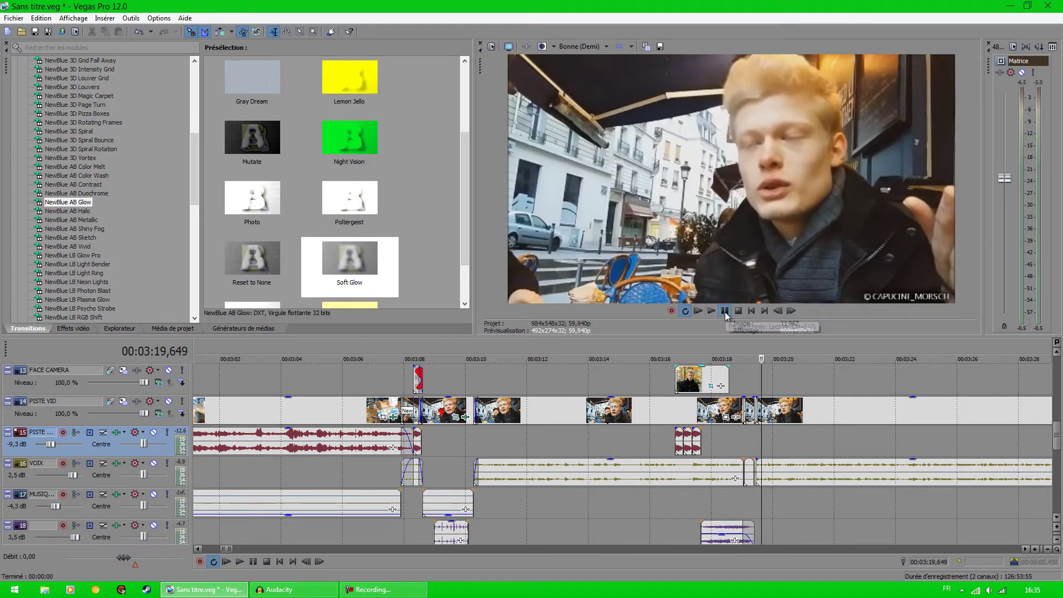
- Preview the stacked photos at 3:17.664 and locate their clips on tracks 8, 10 and 11
{"action": "left_click", "coordinate": [660, 436]}
{"action": "left_click", "coordinate": [702, 376]}
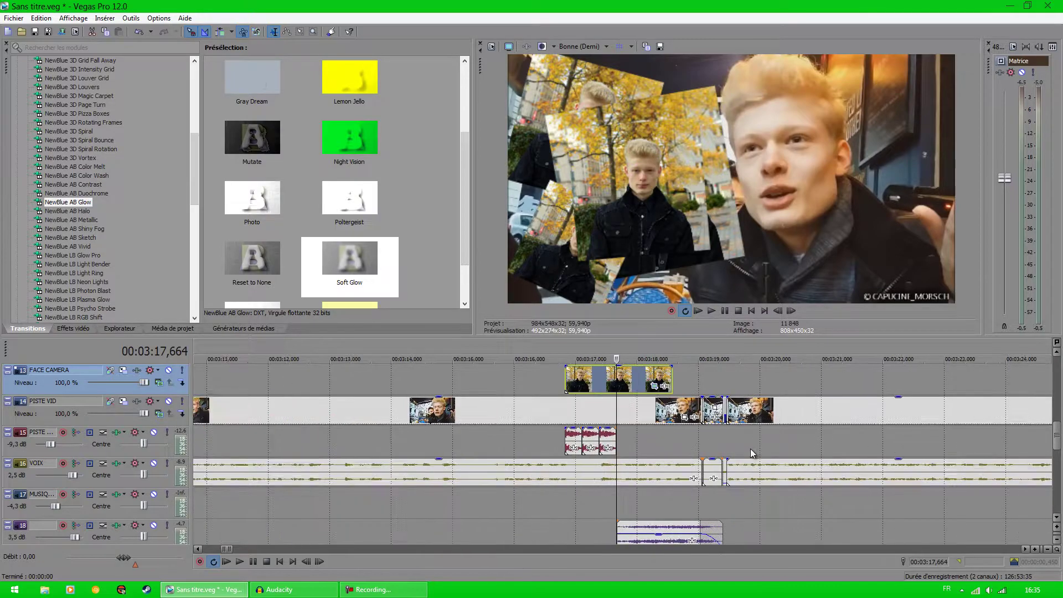
{"action": "scroll", "coordinate": [750, 448], "scroll_direction": "up", "scroll_amount": 3}
{"action": "left_click_drag", "start_coordinate": [1057, 443], "coordinate": [1057, 415]}
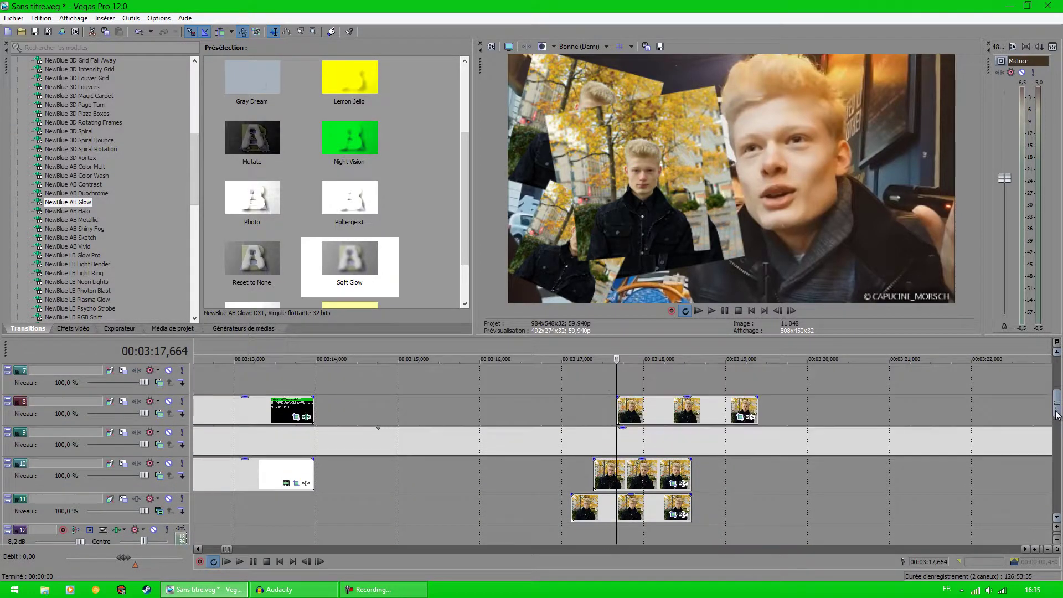
- Inspect the pan/crop frame of the track 8 photo clip, from its starting position to its final zoomed and rotated keyframe
{"action": "left_click", "coordinate": [707, 412]}
{"action": "left_click", "coordinate": [740, 416]}
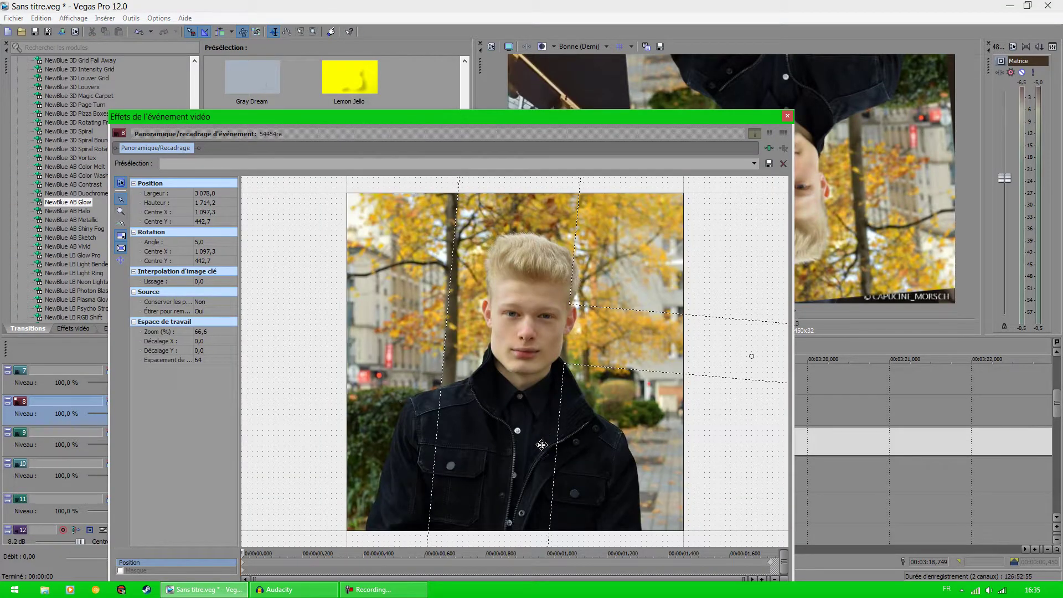
{"action": "scroll", "coordinate": [623, 464], "scroll_direction": "down", "scroll_amount": 8}
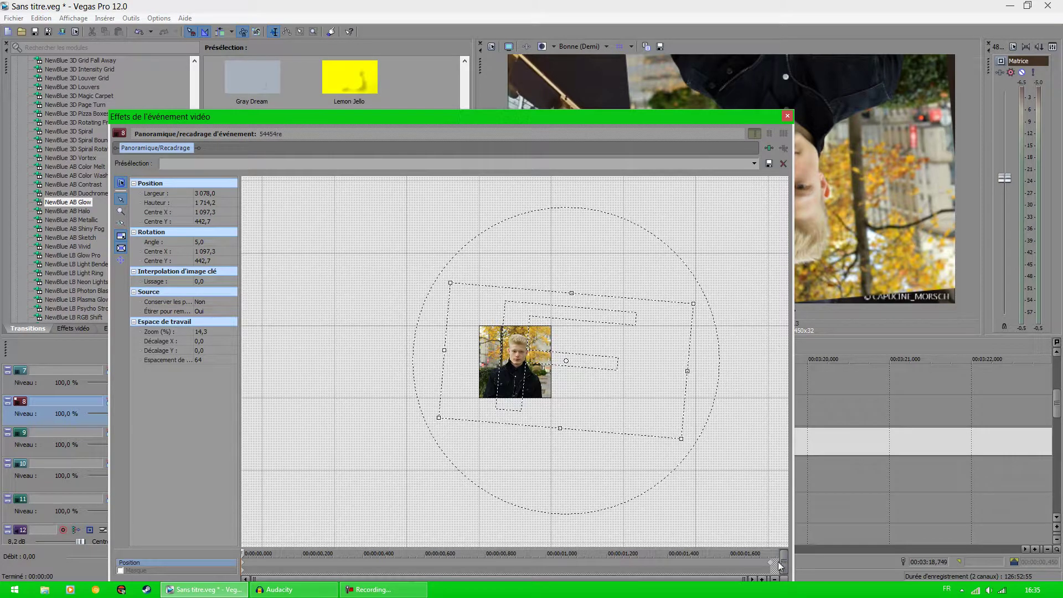
{"action": "left_click_drag", "start_coordinate": [241, 552], "coordinate": [794, 523]}
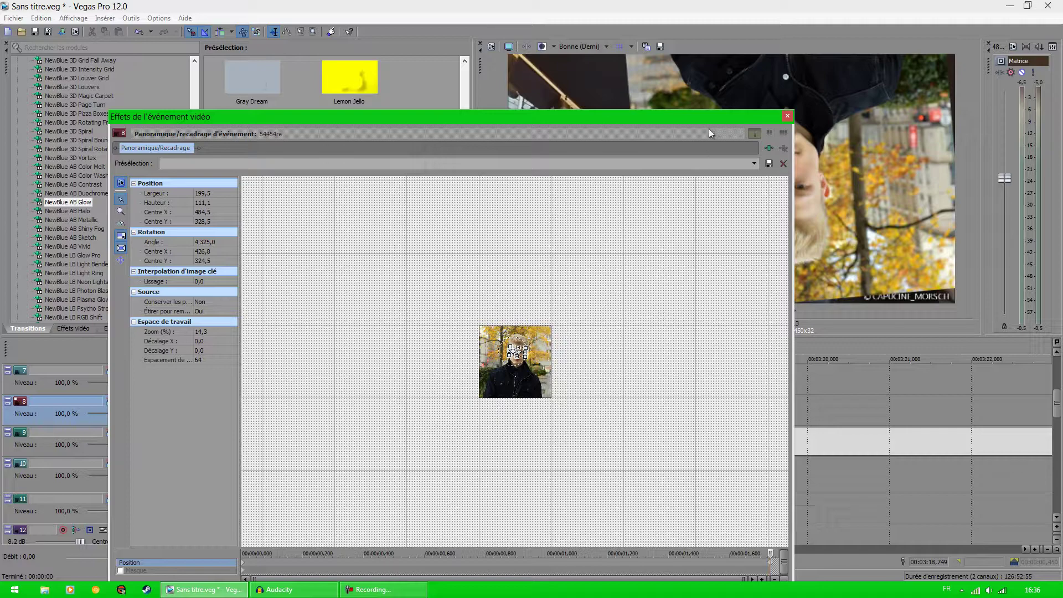
{"action": "left_click", "coordinate": [786, 117]}
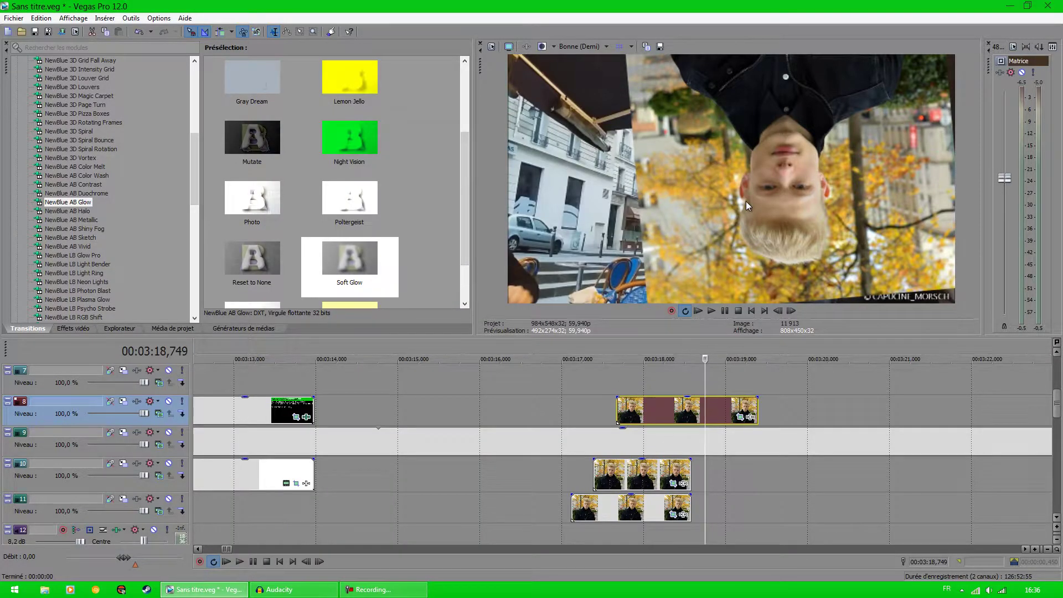
- Scrub the spinning photo to 3:19.266 and preview the return to the interview shot at 3:19.666
{"action": "left_click_drag", "start_coordinate": [736, 391], "coordinate": [746, 389]}
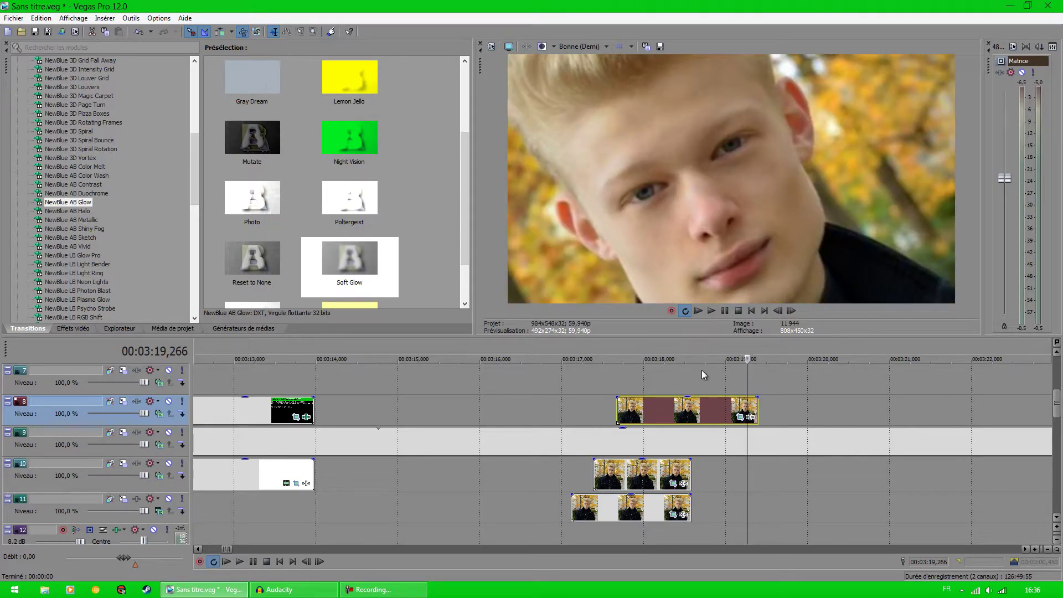
{"action": "left_click_drag", "start_coordinate": [1054, 404], "coordinate": [1052, 433]}
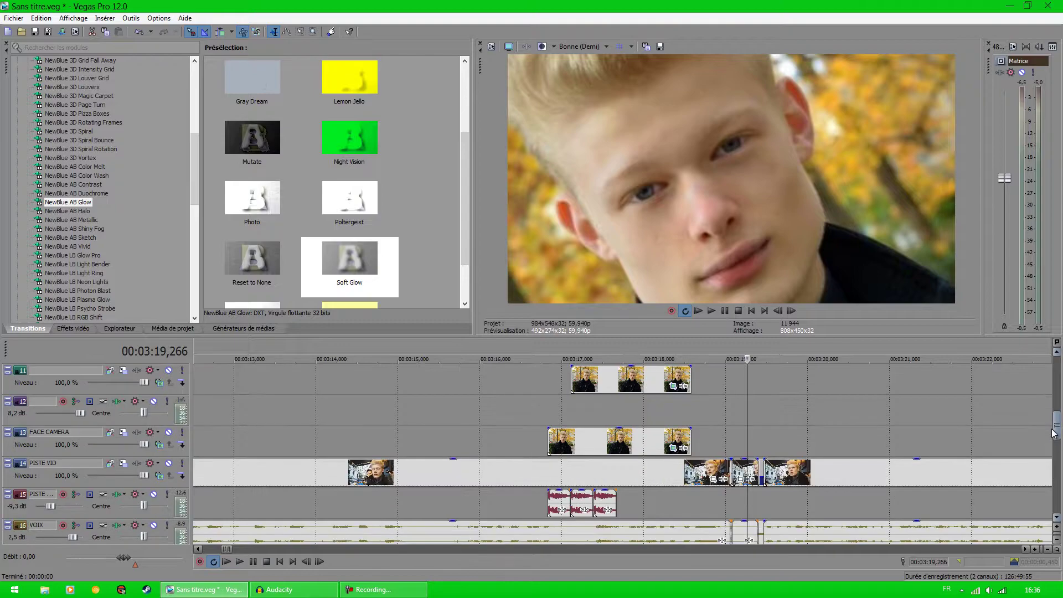
{"action": "left_click", "coordinate": [779, 429]}
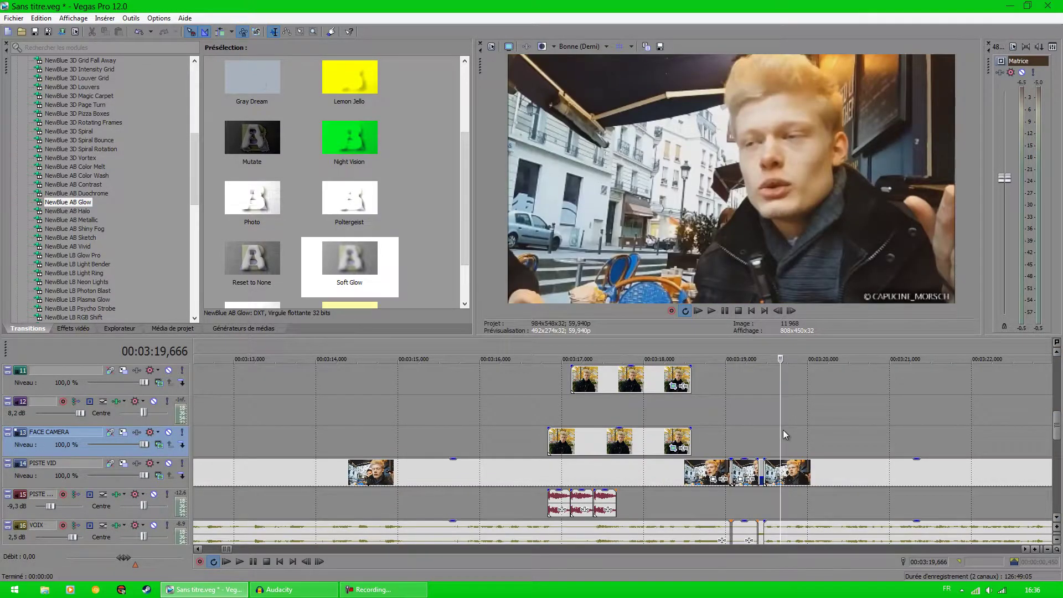
{"action": "scroll", "coordinate": [784, 430], "scroll_direction": "down", "scroll_amount": 4}
{"action": "scroll", "coordinate": [1057, 426], "scroll_direction": "down", "scroll_amount": 2}
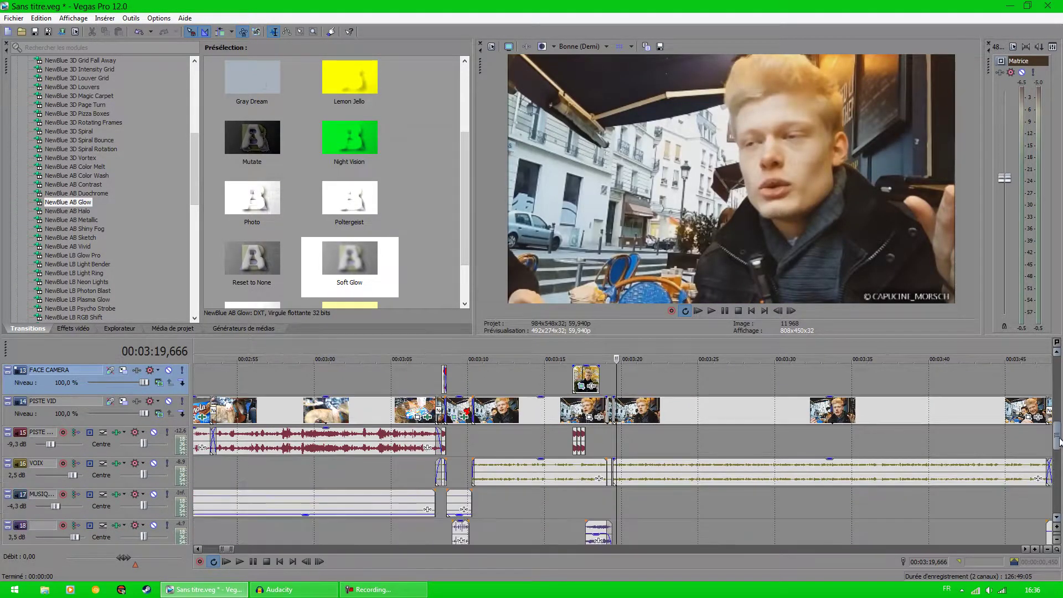
- Play the photo passage together with its sound effects up to 3:19.633
{"action": "left_click", "coordinate": [582, 506]}
{"action": "left_click", "coordinate": [711, 311]}
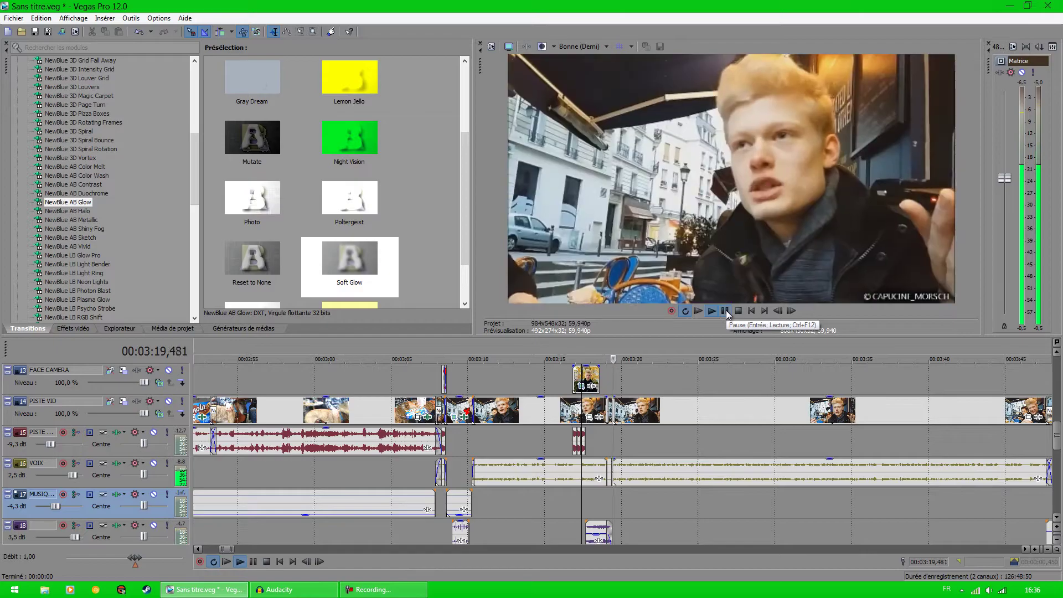
{"action": "left_click", "coordinate": [726, 309]}
- Check the active take name in the properties of the track 18 sound clip near 3:18
{"action": "left_click", "coordinate": [593, 527]}
{"action": "right_click", "coordinate": [592, 527]}
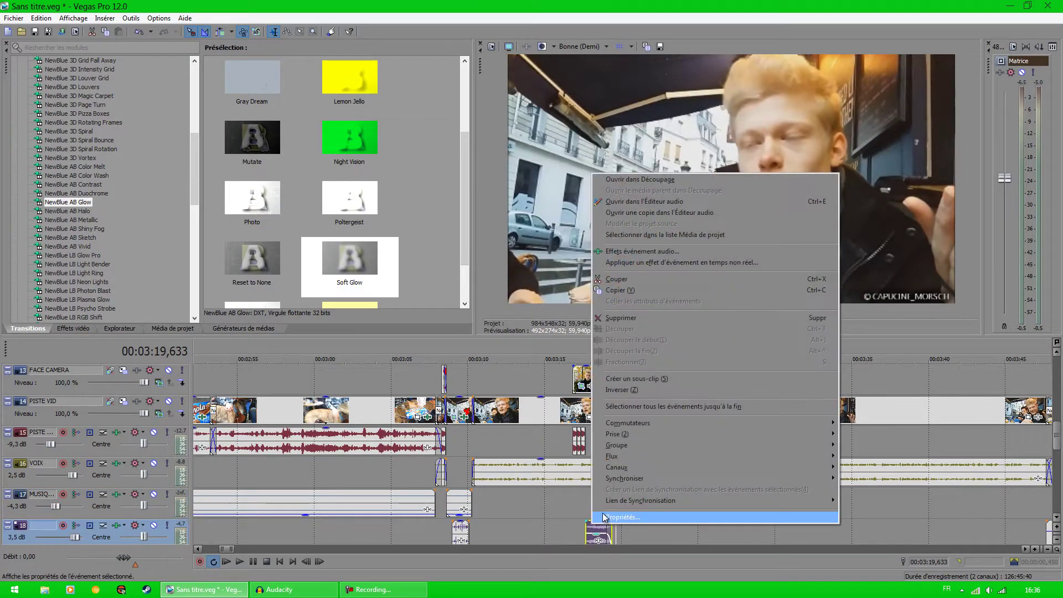
{"action": "left_click", "coordinate": [605, 514]}
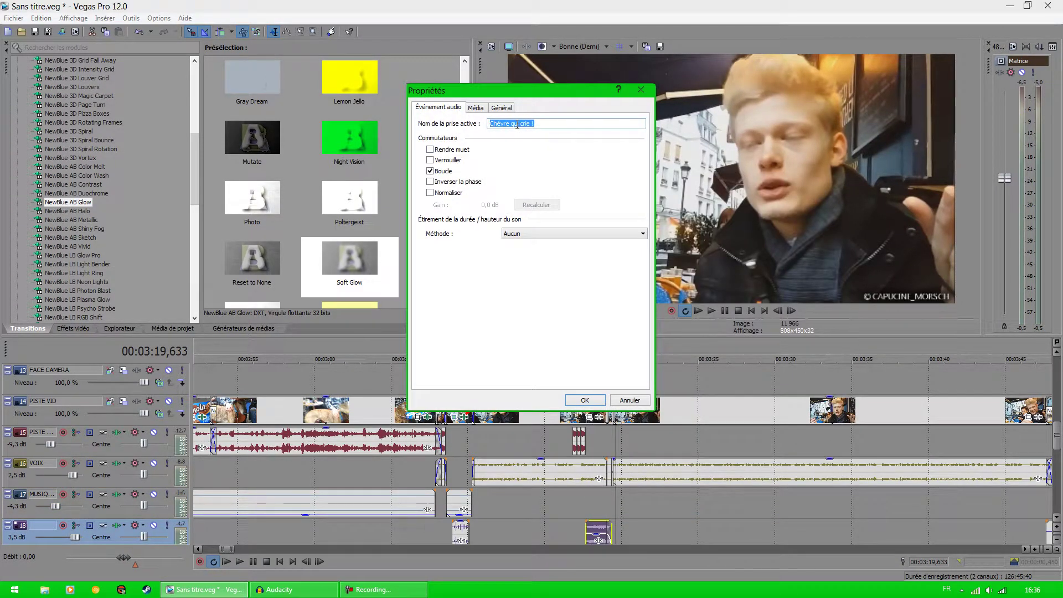
{"action": "left_click", "coordinate": [641, 91]}
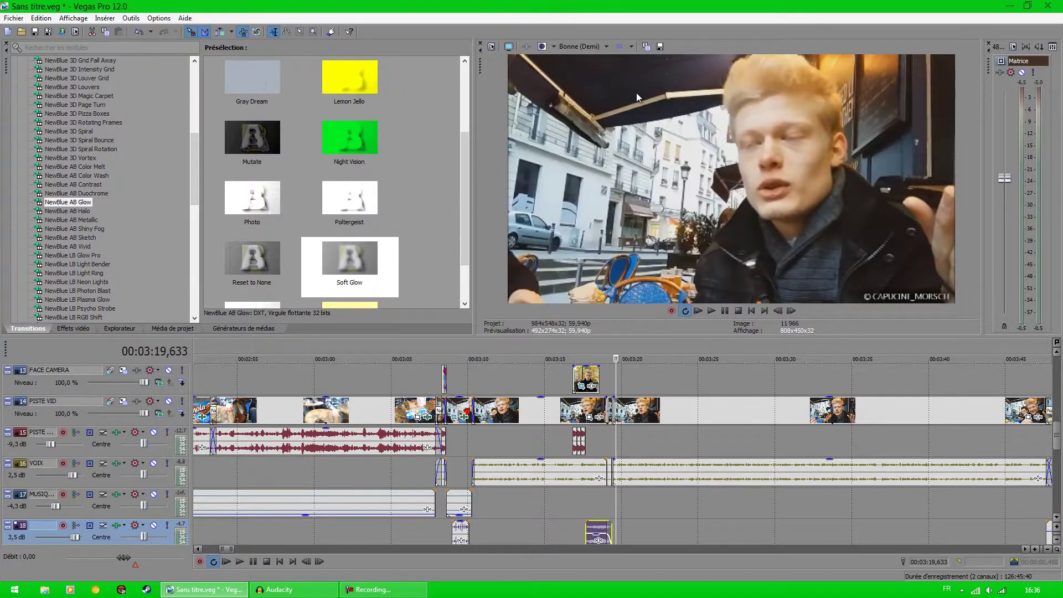
- Browse the media files in the Vidéos library and return to the transitions list
{"action": "left_click", "coordinate": [120, 328]}
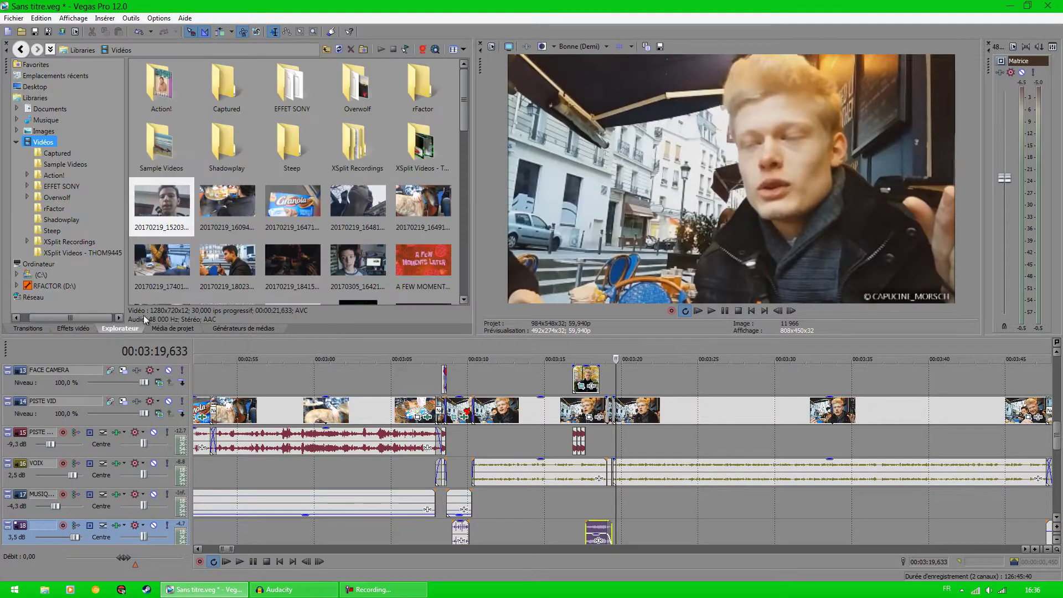
{"action": "mouse_move", "coordinate": [463, 110]}
{"action": "left_mouse_down"}
{"action": "mouse_move", "coordinate": [467, 275]}
{"action": "mouse_move", "coordinate": [474, 101]}
{"action": "left_mouse_up"}
{"action": "left_click", "coordinate": [31, 328]}
- Preview the interview shot on the PISTE VID track at 3:22.102 and from 3:30.110 to 3:33.563
{"action": "left_click", "coordinate": [653, 445]}
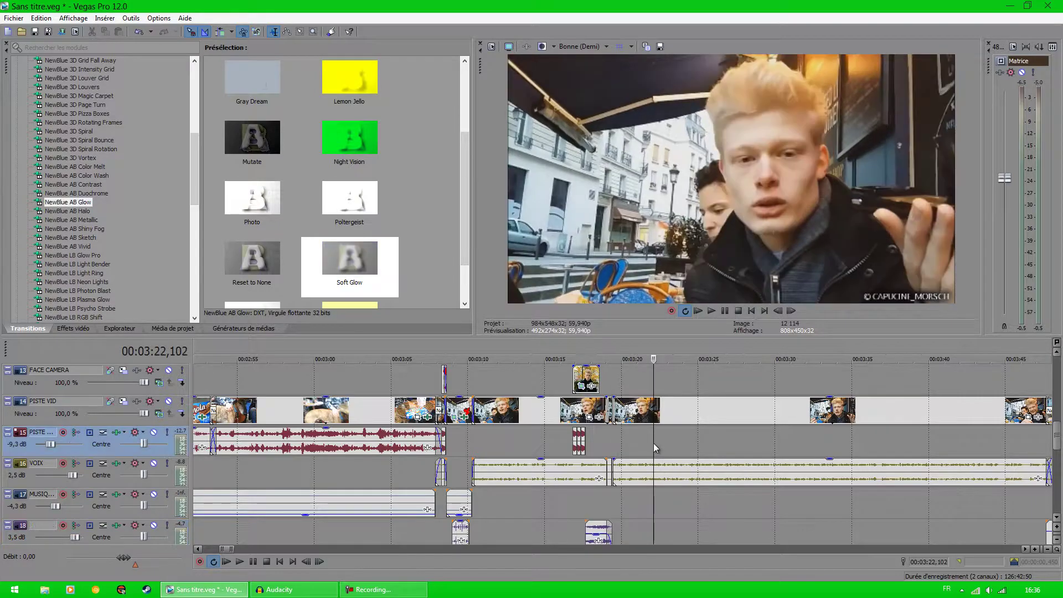
{"action": "scroll", "coordinate": [653, 443], "scroll_direction": "down", "scroll_amount": 5}
{"action": "left_click", "coordinate": [647, 443]}
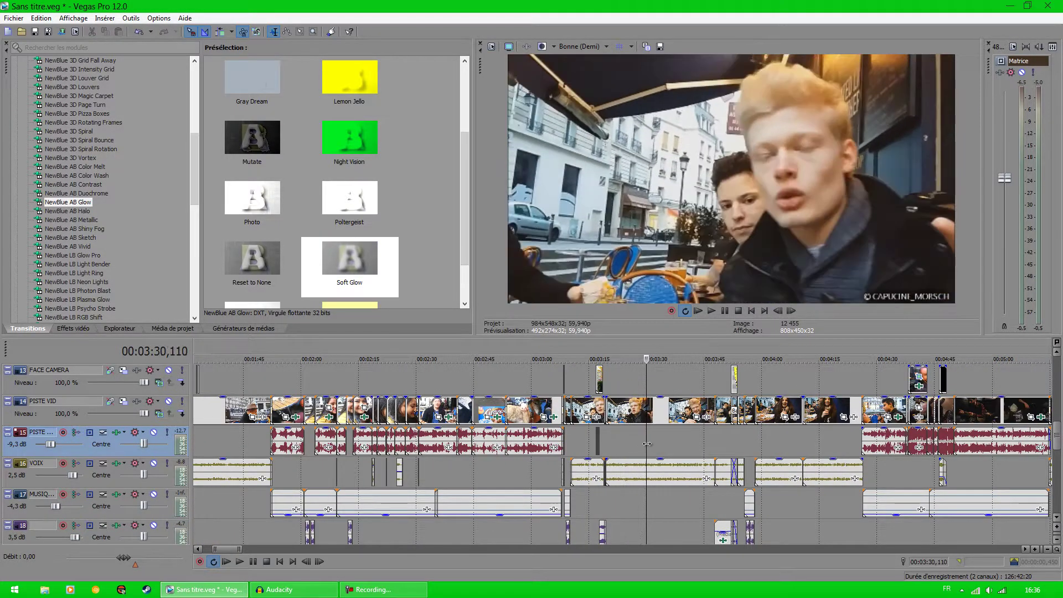
{"action": "key", "text": "space"}
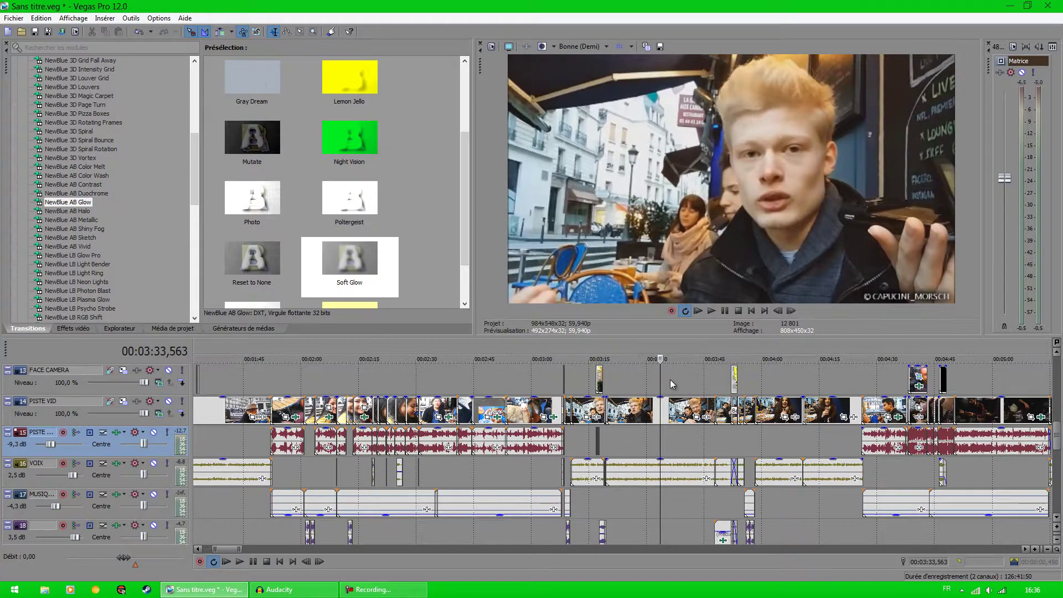
- Preview the interview shots on the PISTE VID track around 3:48 to 3:49.563 and the captioned shot at 3:59.072
{"action": "left_click", "coordinate": [715, 377]}
{"action": "scroll", "coordinate": [715, 378], "scroll_direction": "up", "scroll_amount": 5}
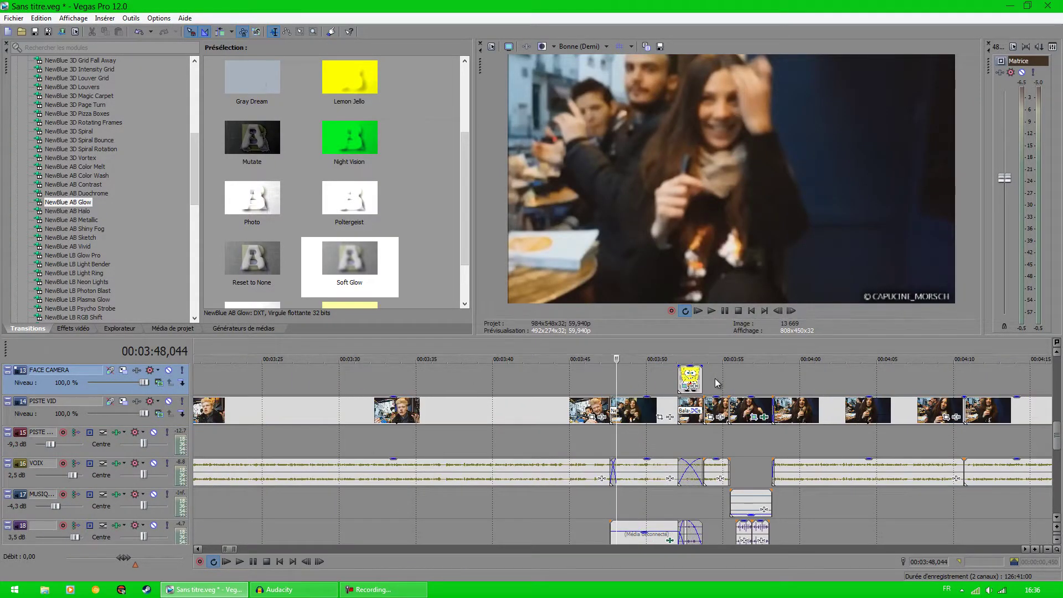
{"action": "left_click_drag", "start_coordinate": [616, 393], "coordinate": [659, 387]}
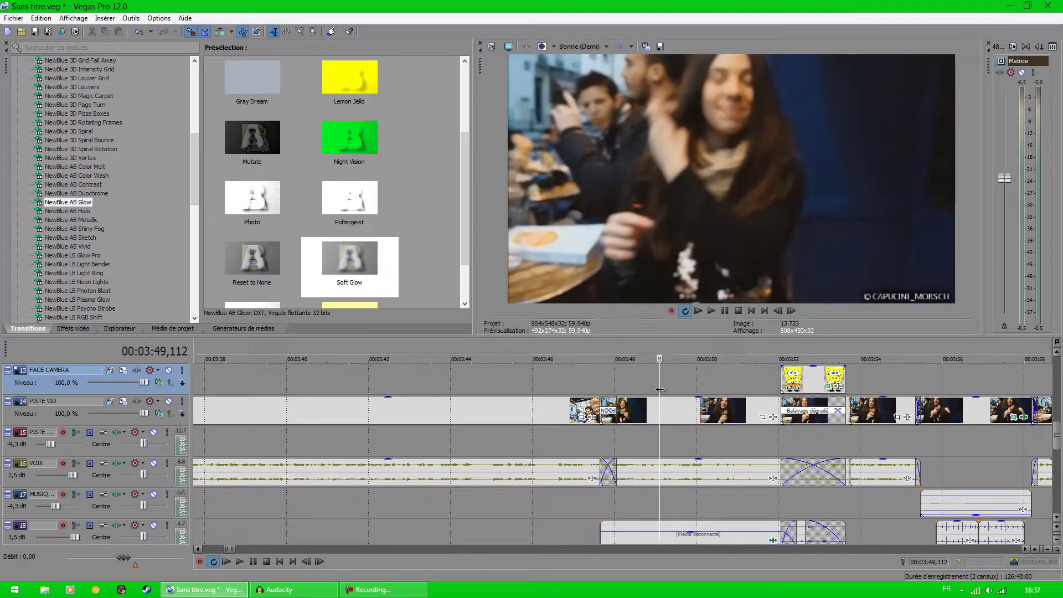
{"action": "scroll", "coordinate": [659, 407], "scroll_direction": "down", "scroll_amount": 2}
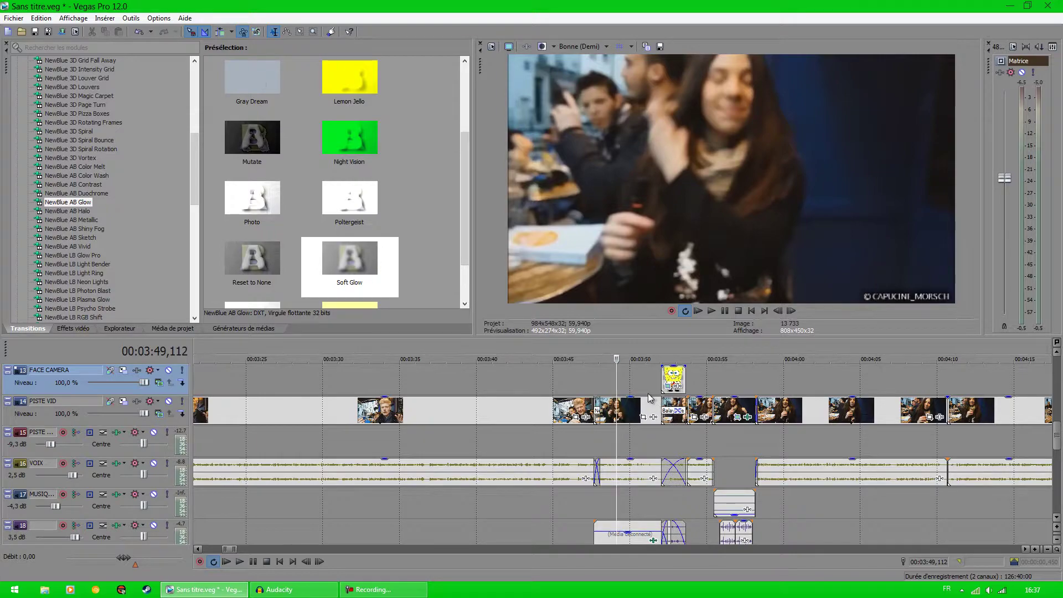
{"action": "left_click", "coordinate": [621, 409]}
{"action": "left_click", "coordinate": [622, 410]}
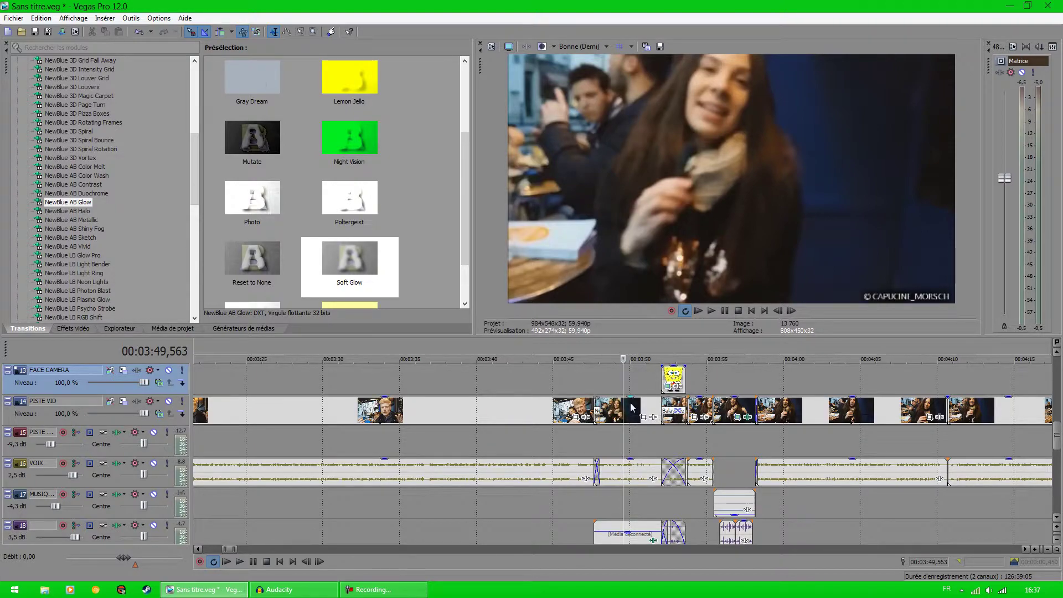
{"action": "left_click", "coordinate": [768, 377]}
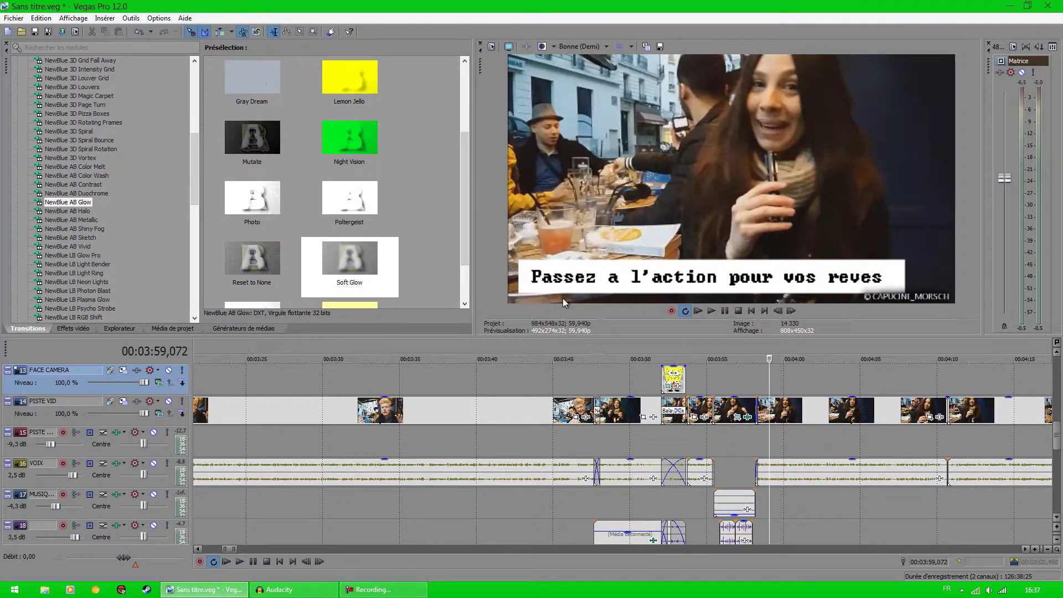
{"action": "left_click", "coordinate": [610, 387]}
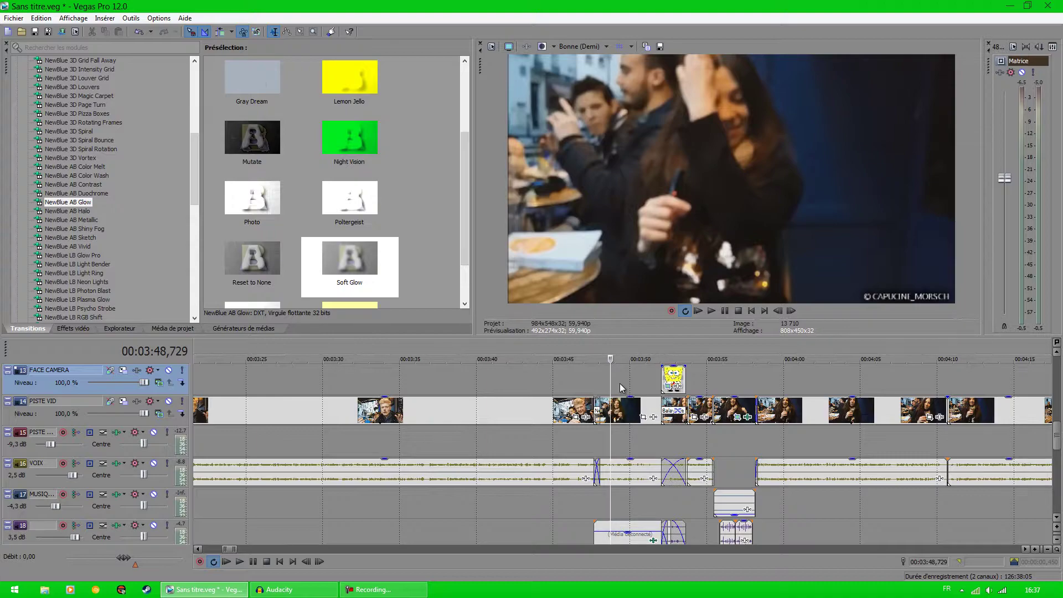
- Select the range from 3:49.930 to 3:56.336 and play the passage leading into the SpongeBob overlay up to 3:53.984
{"action": "left_click_drag", "start_coordinate": [629, 377], "coordinate": [726, 378]}
{"action": "key", "text": "space"}
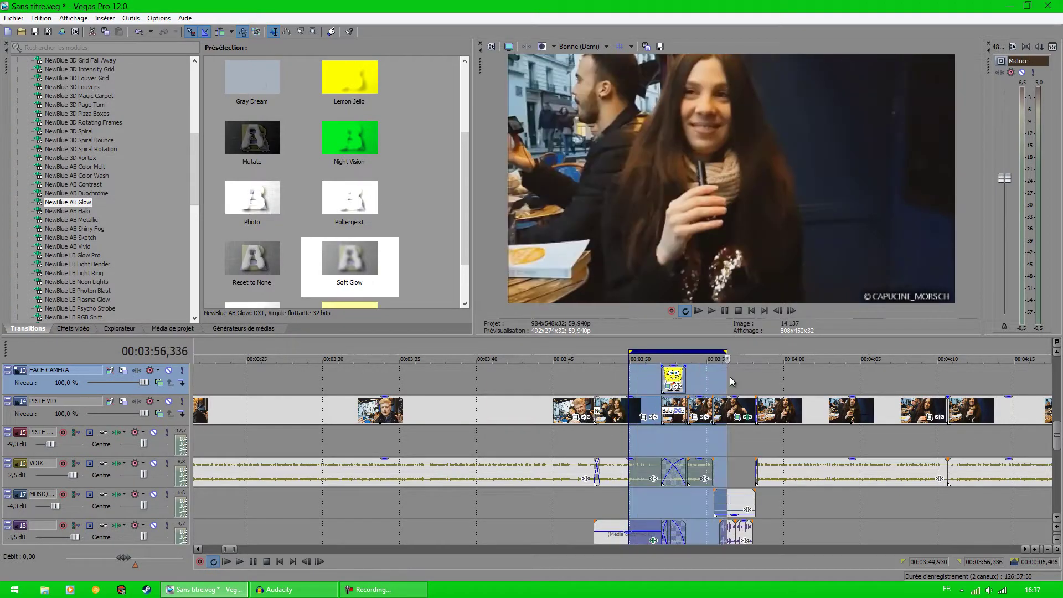
{"action": "left_click", "coordinate": [711, 311]}
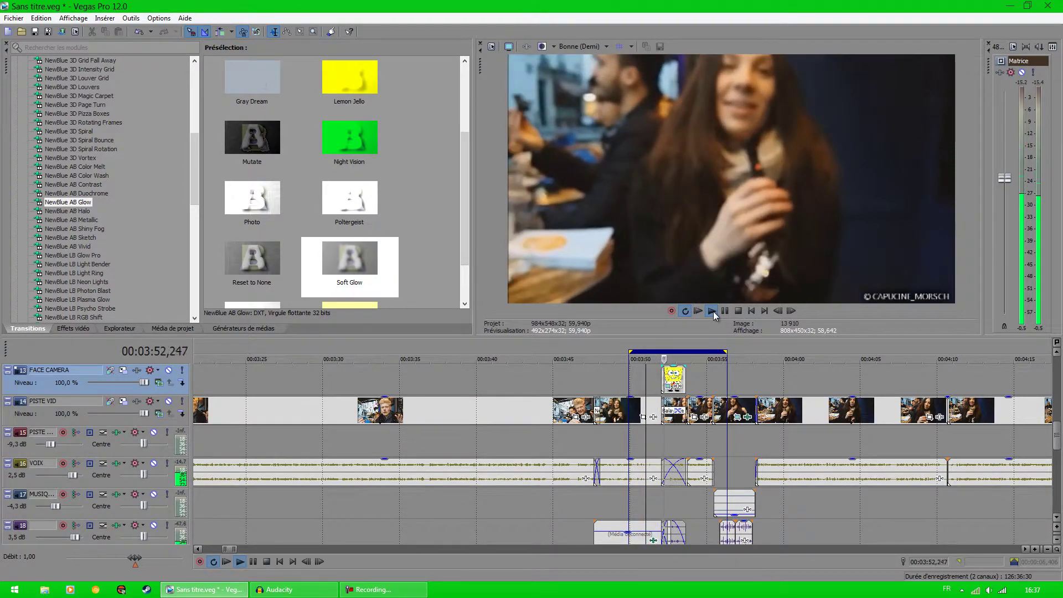
{"action": "left_click", "coordinate": [725, 311]}
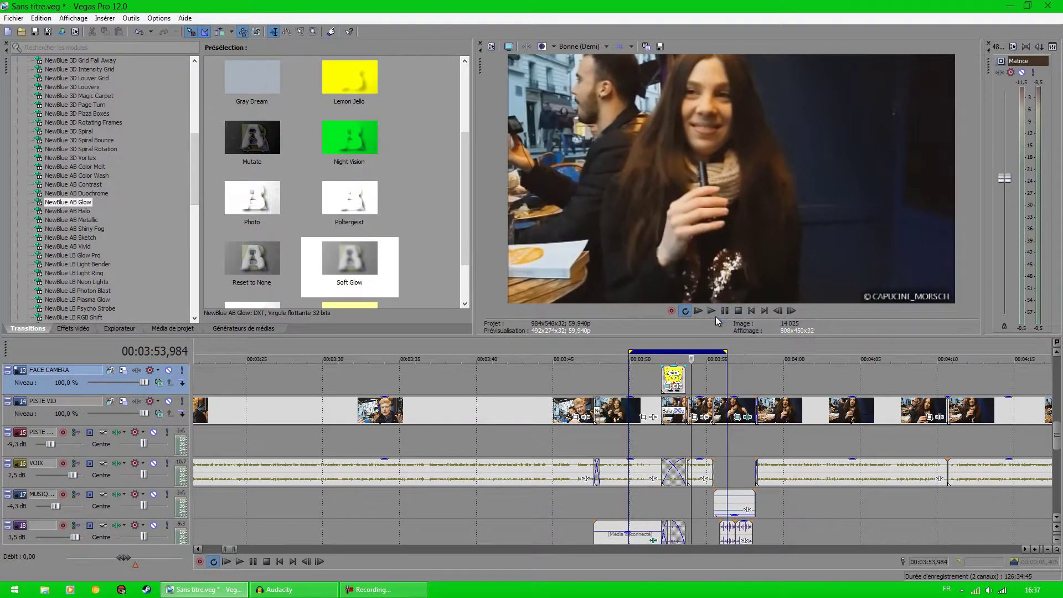
- Check the active take name in the properties of the track 18 sound clip beneath the SpongeBob overlay near 3:52
{"action": "left_click", "coordinate": [646, 380]}
{"action": "scroll", "coordinate": [677, 443], "scroll_direction": "up", "scroll_amount": 3}
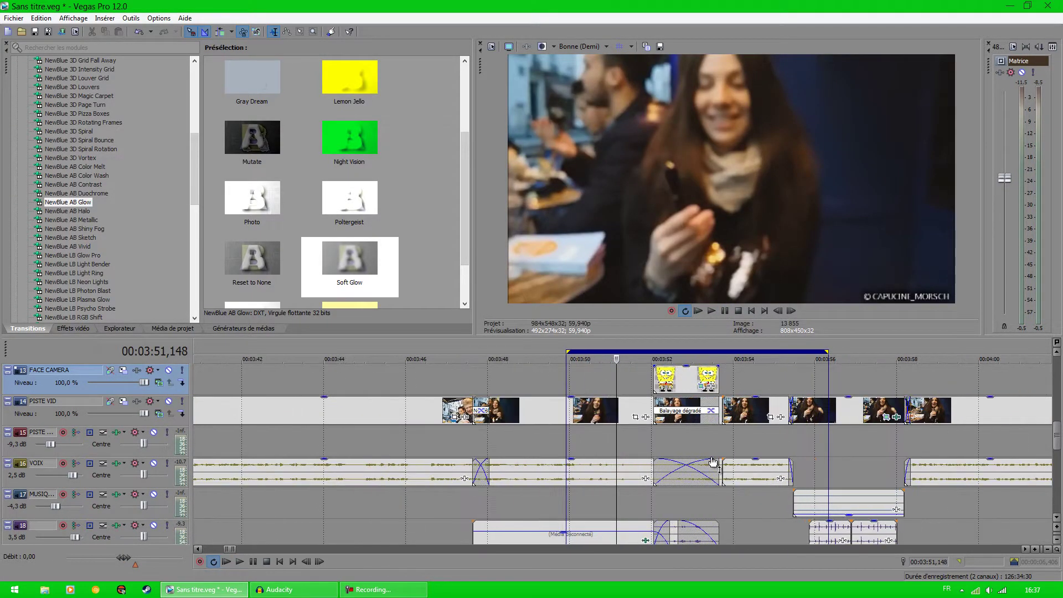
{"action": "right_click", "coordinate": [683, 536]}
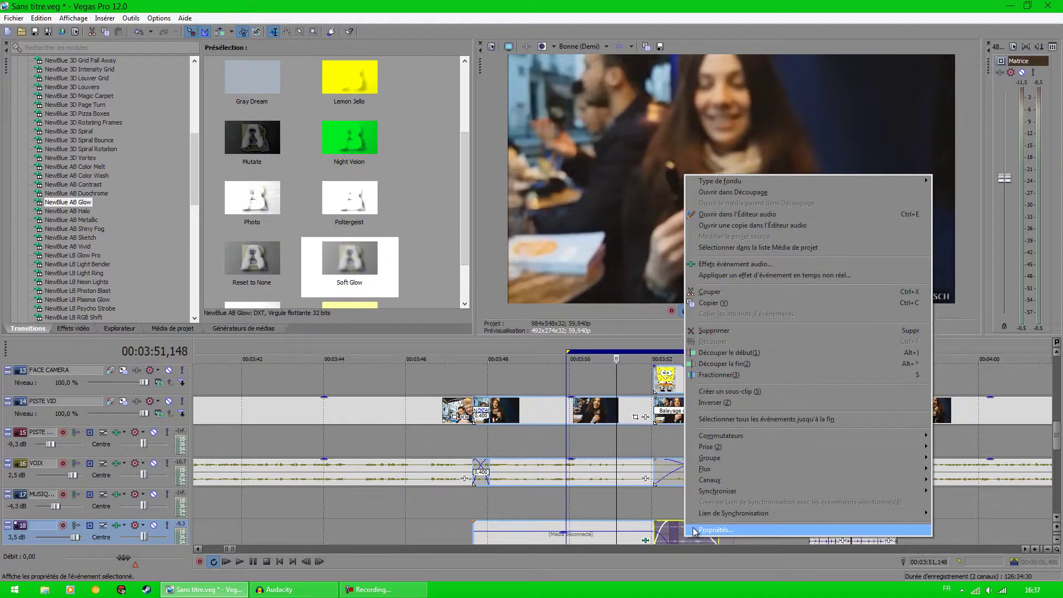
{"action": "left_click", "coordinate": [695, 531]}
{"action": "left_click", "coordinate": [501, 123]}
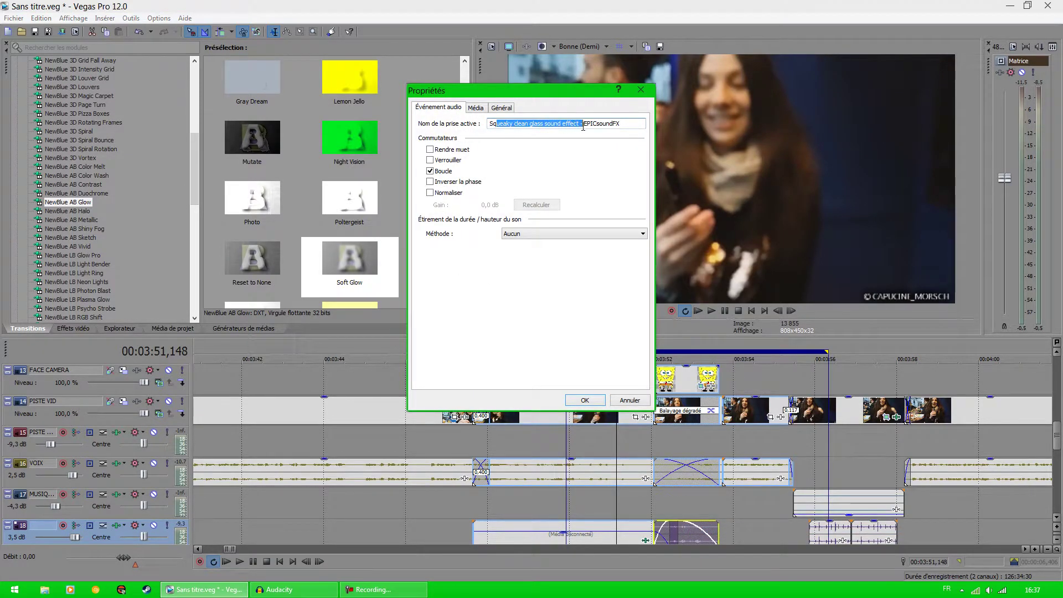
{"action": "left_click", "coordinate": [634, 123]}
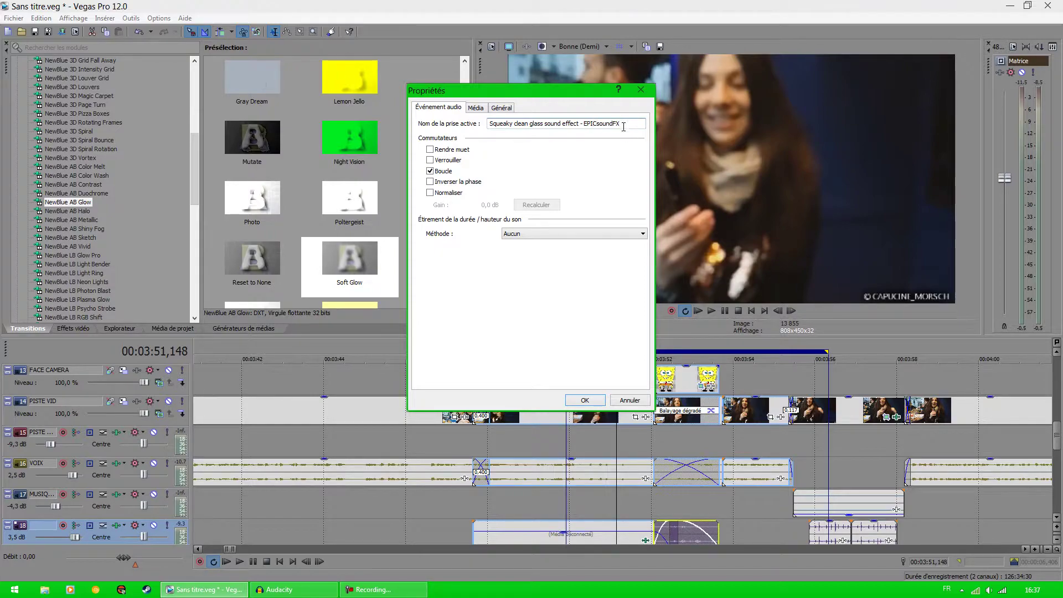
{"action": "left_click", "coordinate": [648, 90]}
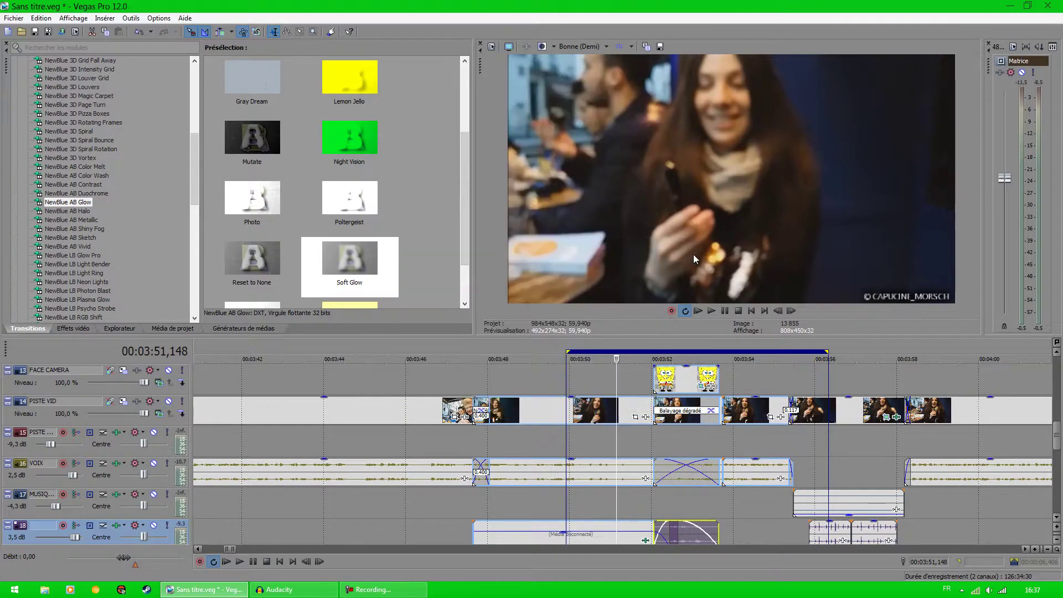
- Scrub through the animated SpongeBob overlay and the Balayage dégradé transition beneath it from 3:52.215 to 3:53.984
{"action": "left_click", "coordinate": [620, 435]}
{"action": "left_click", "coordinate": [670, 433]}
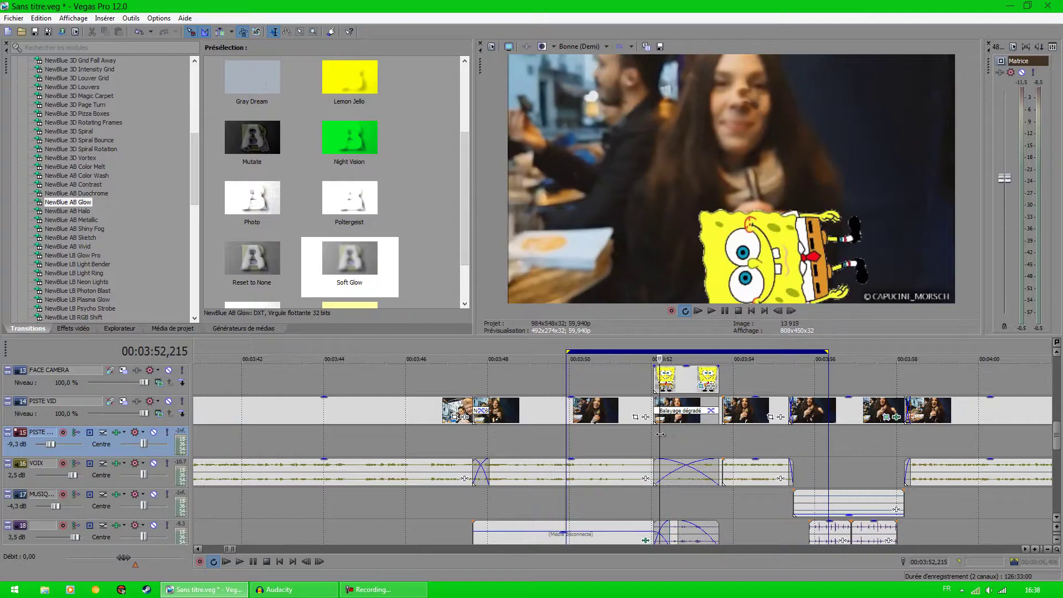
{"action": "left_click", "coordinate": [679, 434]}
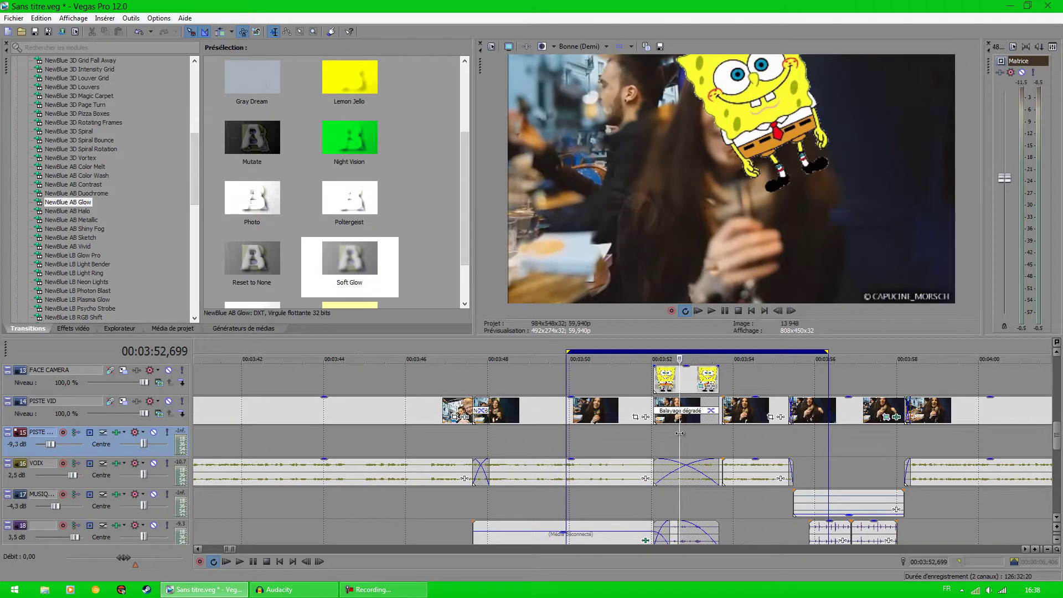
{"action": "left_click", "coordinate": [688, 433]}
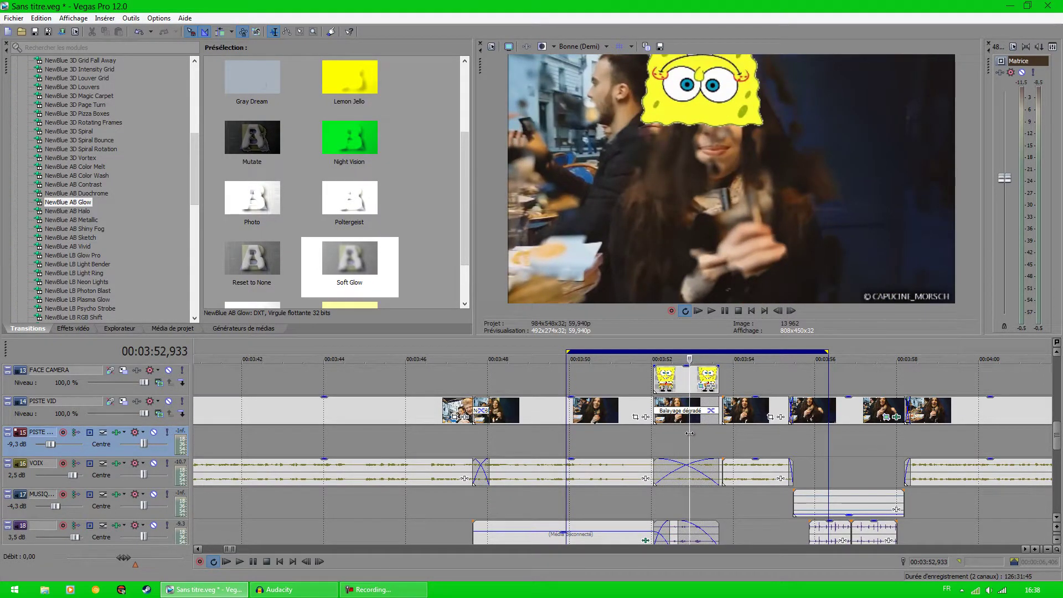
{"action": "left_click", "coordinate": [701, 432]}
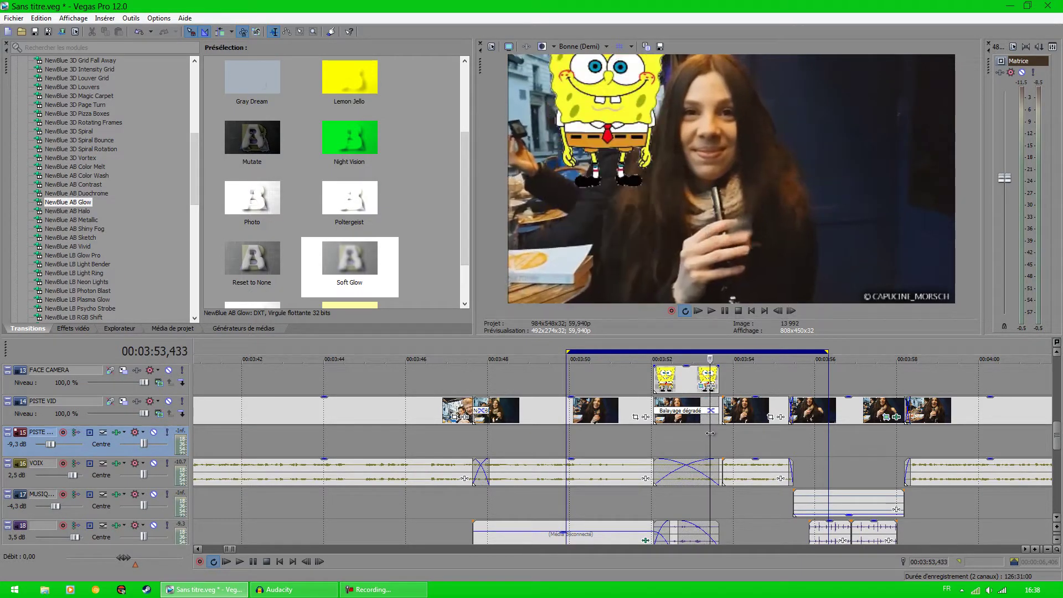
{"action": "left_click", "coordinate": [700, 433]}
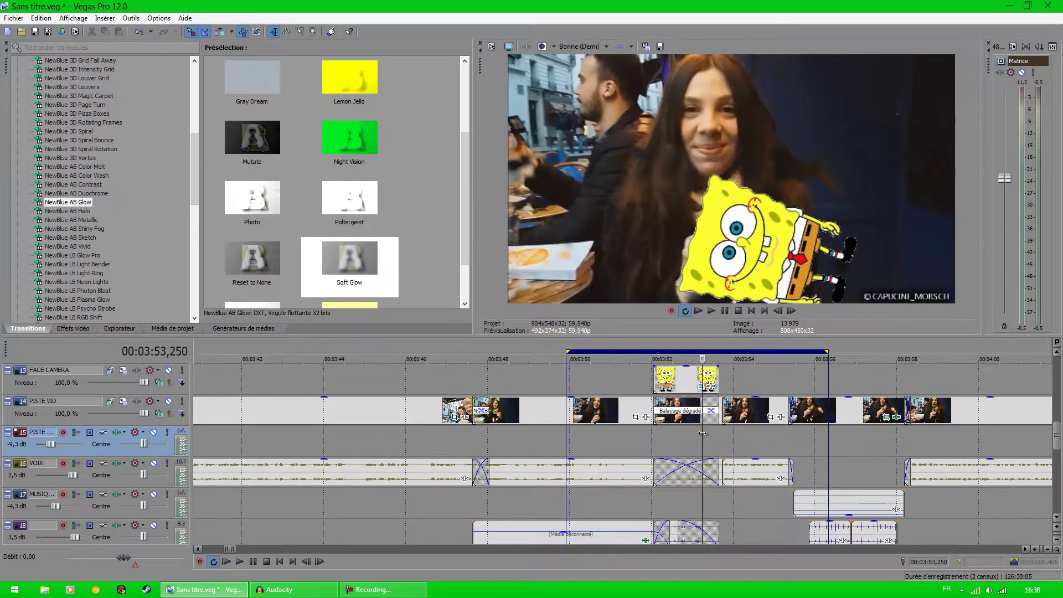
{"action": "left_click", "coordinate": [666, 436]}
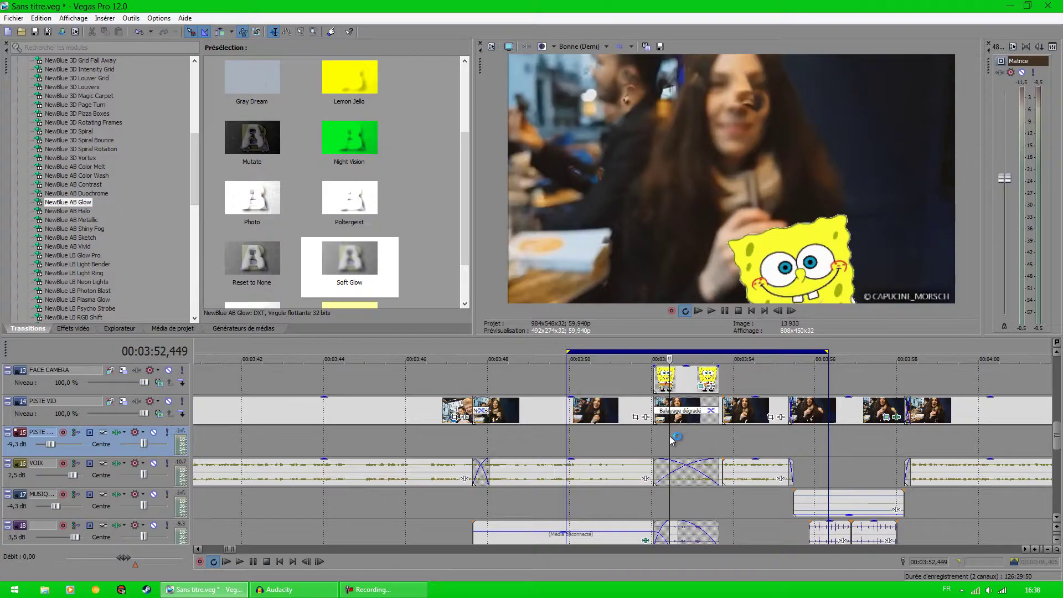
{"action": "left_click_drag", "start_coordinate": [671, 436], "coordinate": [726, 439]}
{"action": "scroll", "coordinate": [726, 438], "scroll_direction": "down", "scroll_amount": 2}
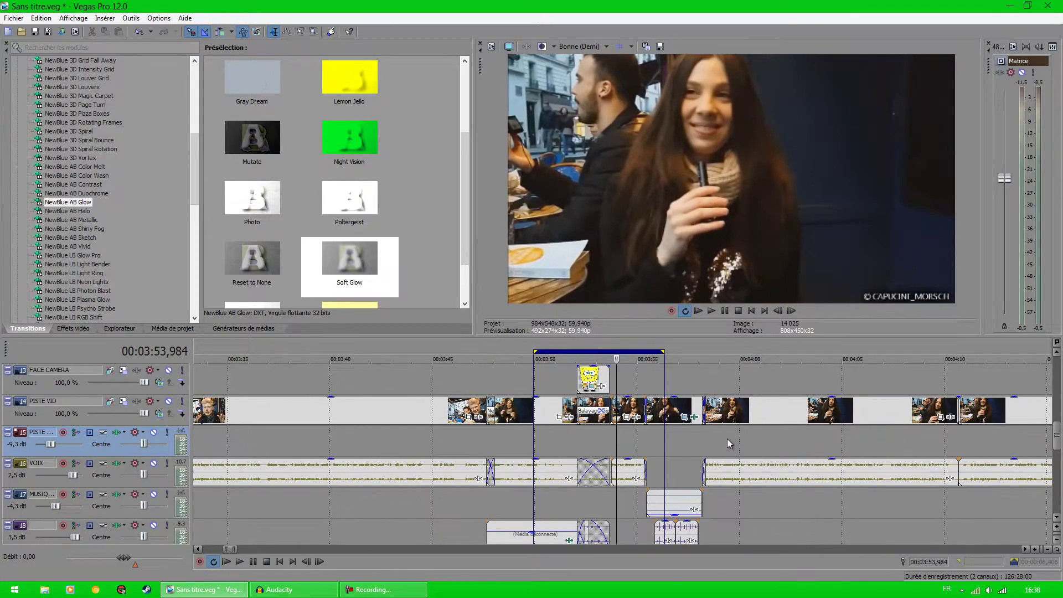
- Preview the shots following the SpongeBob overlay from 3:54.918 to 4:02.926, including the captioned shot at 4:00.424
{"action": "left_click", "coordinate": [635, 440]}
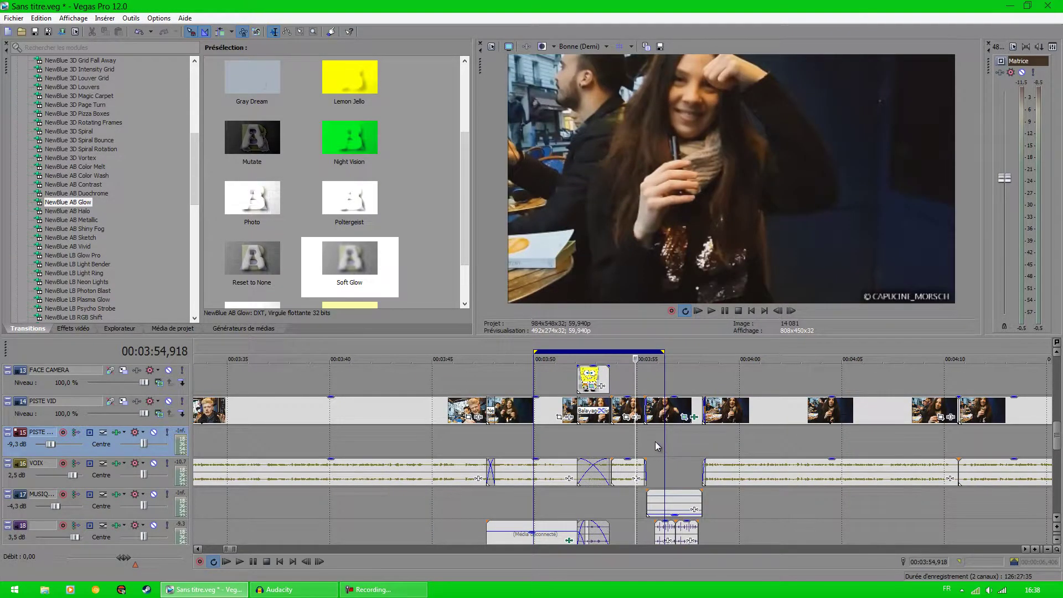
{"action": "left_click", "coordinate": [655, 443]}
{"action": "left_click_drag", "start_coordinate": [654, 442], "coordinate": [828, 436]}
{"action": "left_click", "coordinate": [748, 428]}
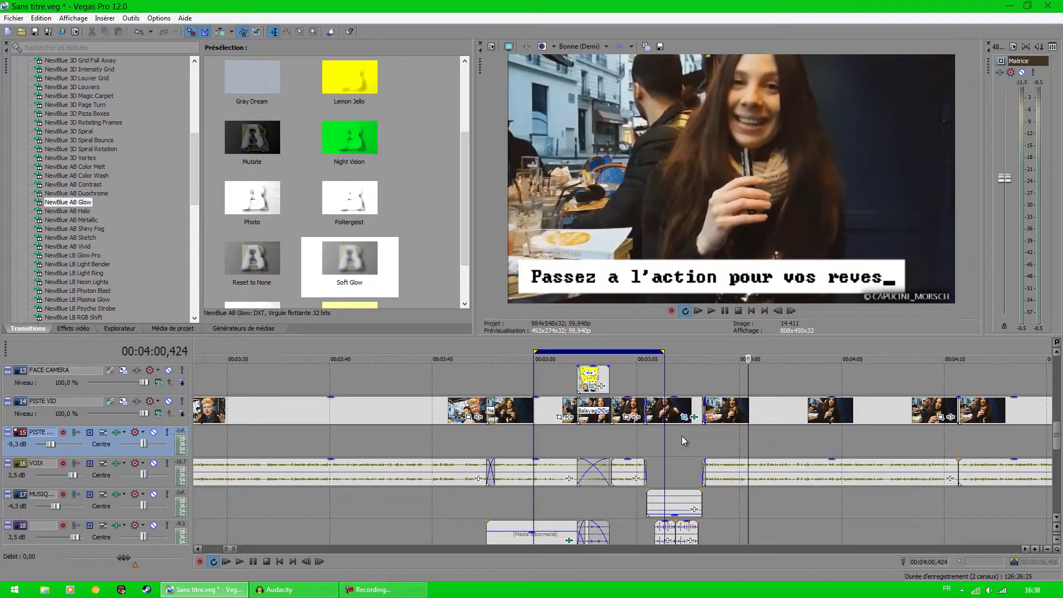
{"action": "left_click", "coordinate": [683, 436]}
{"action": "left_click_drag", "start_coordinate": [684, 437], "coordinate": [794, 441]}
{"action": "scroll", "coordinate": [780, 437], "scroll_direction": "down", "scroll_amount": 3}
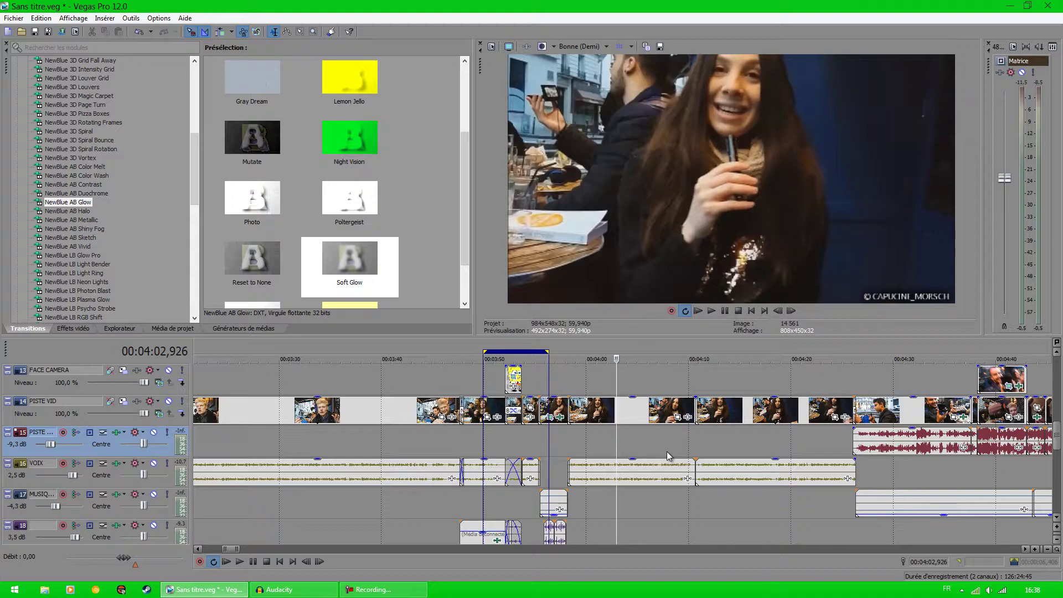
- Preview the rest of the interview up to 4:24.798 and scrub through the following café footage to 4:34.374
{"action": "left_click", "coordinate": [646, 446]}
{"action": "left_click", "coordinate": [707, 442]}
{"action": "scroll", "coordinate": [701, 448], "scroll_direction": "down", "scroll_amount": 3}
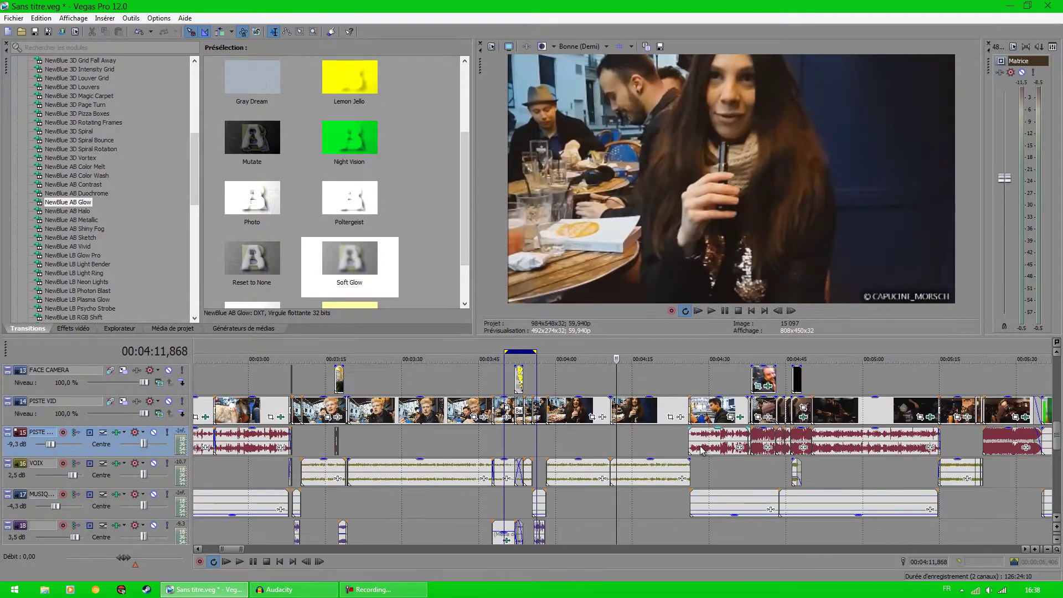
{"action": "left_click", "coordinate": [637, 442]}
{"action": "left_click_drag", "start_coordinate": [637, 443], "coordinate": [681, 442]}
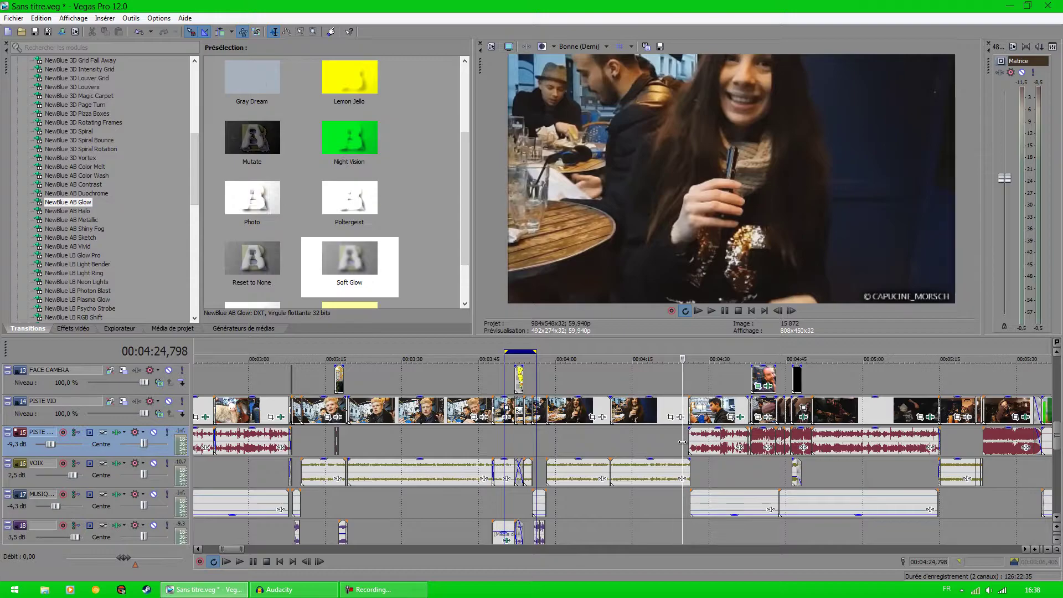
{"action": "scroll", "coordinate": [682, 439], "scroll_direction": "up", "scroll_amount": 5}
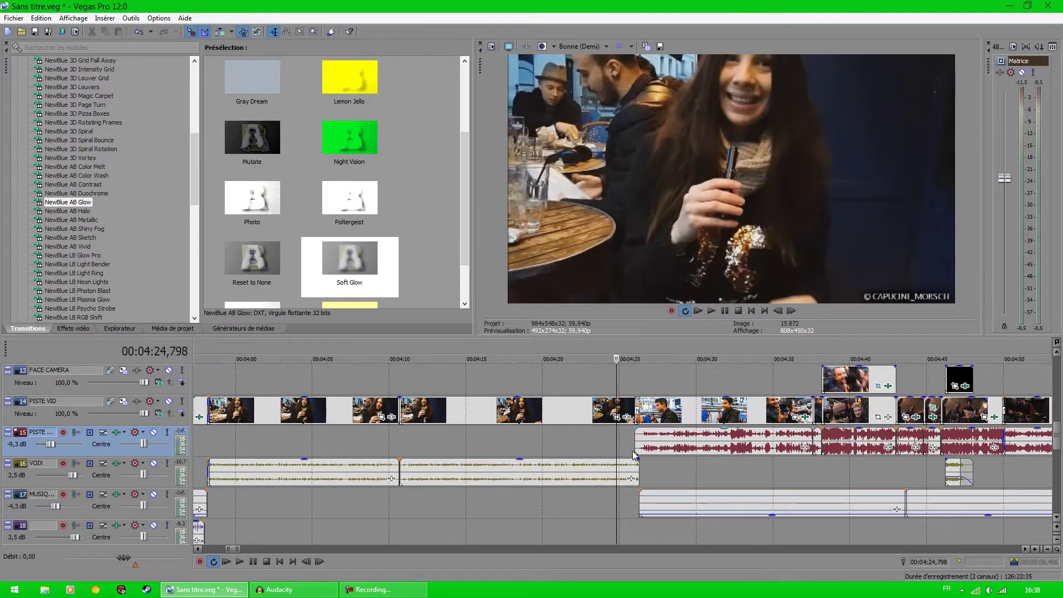
{"action": "left_click_drag", "start_coordinate": [618, 447], "coordinate": [762, 437]}
{"action": "scroll", "coordinate": [659, 472], "scroll_direction": "down", "scroll_amount": 2}
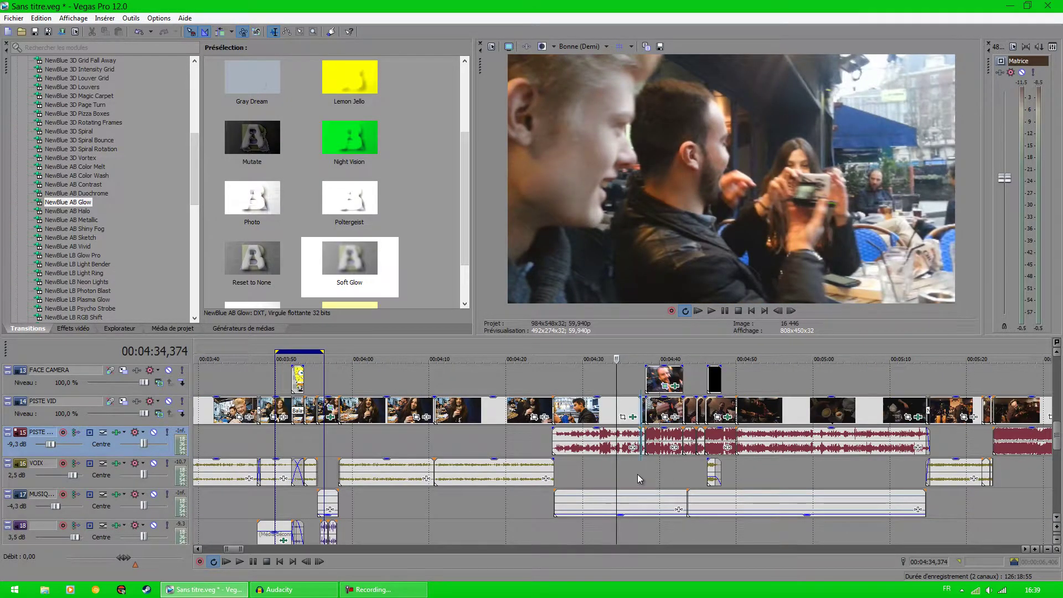
- Set a loop region about 5.4 seconds long around the FACE CAMERA overlay clips near 4:40
{"action": "left_click", "coordinate": [637, 474]}
{"action": "left_click_drag", "start_coordinate": [639, 350], "coordinate": [696, 352]}
{"action": "left_click", "coordinate": [616, 373]}
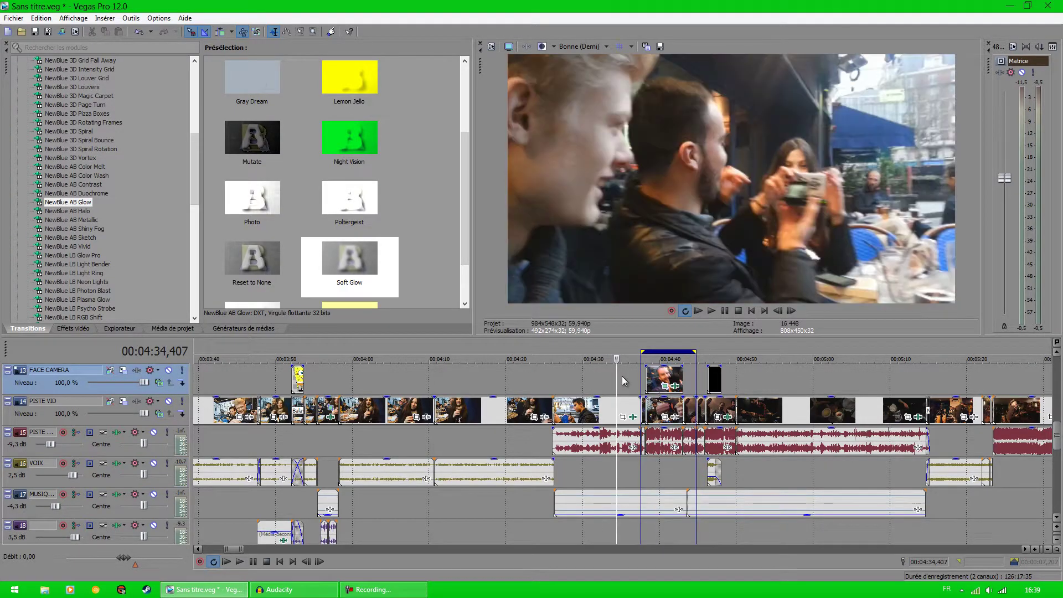
{"action": "left_click", "coordinate": [696, 351]}
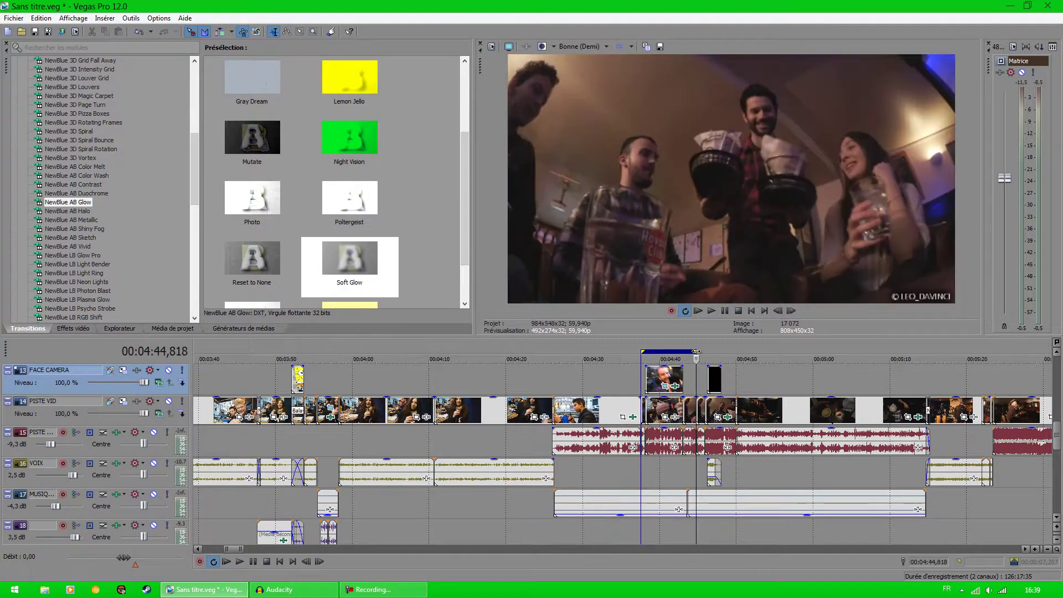
{"action": "left_click_drag", "start_coordinate": [696, 351], "coordinate": [681, 351]}
{"action": "left_click", "coordinate": [619, 375]}
- Scrub the café footage to 4:37.277 and play into the picture-in-picture passage up to 4:39.146
{"action": "scroll", "coordinate": [682, 473], "scroll_direction": "up", "scroll_amount": 3}
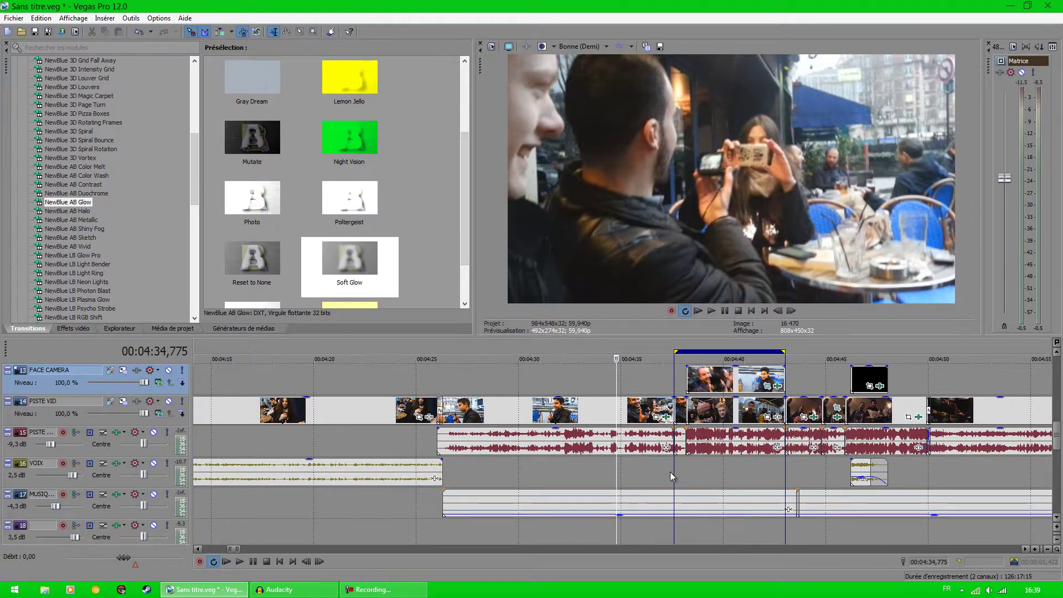
{"action": "left_click_drag", "start_coordinate": [616, 471], "coordinate": [667, 462]}
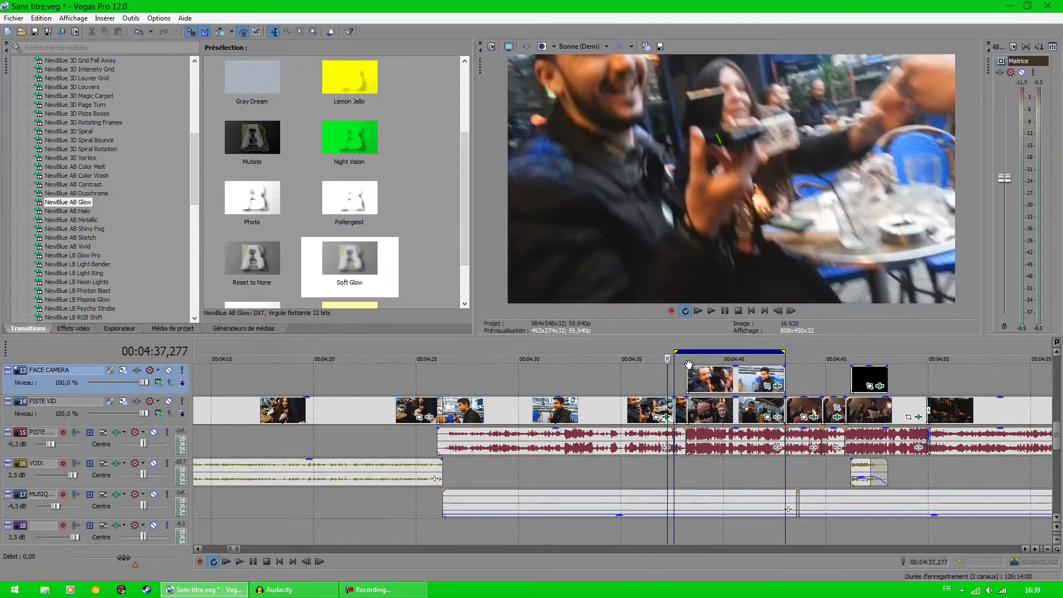
{"action": "left_click", "coordinate": [712, 311]}
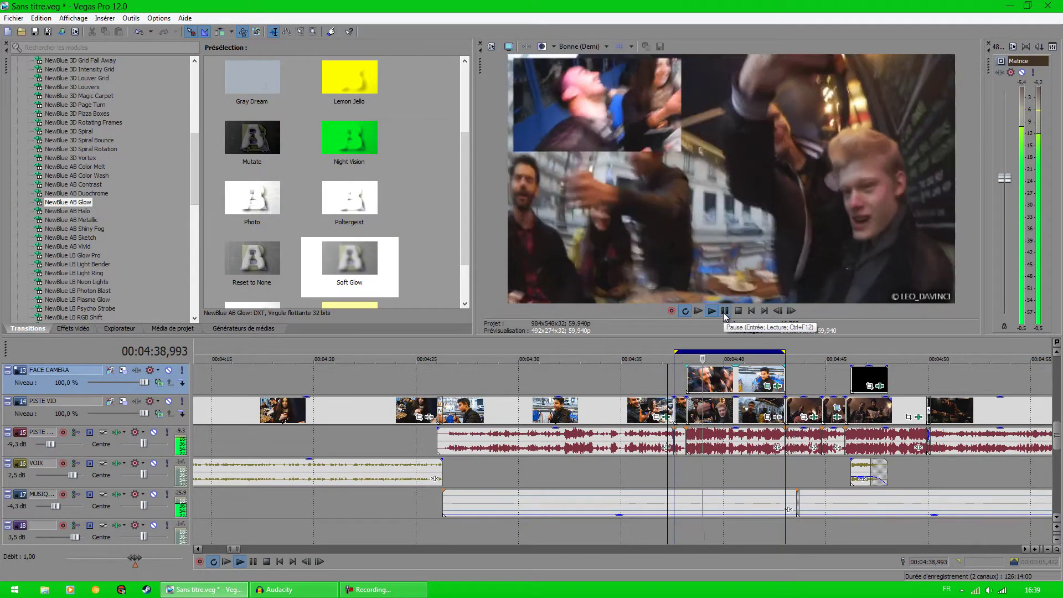
{"action": "left_click", "coordinate": [723, 313]}
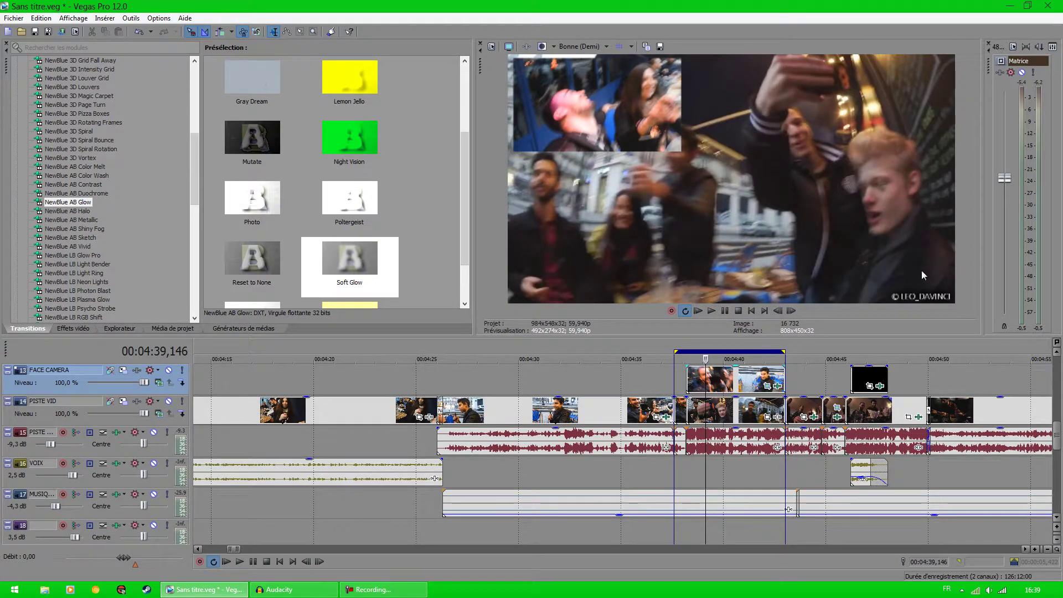
{"action": "scroll", "coordinate": [678, 443], "scroll_direction": "up", "scroll_amount": 3}
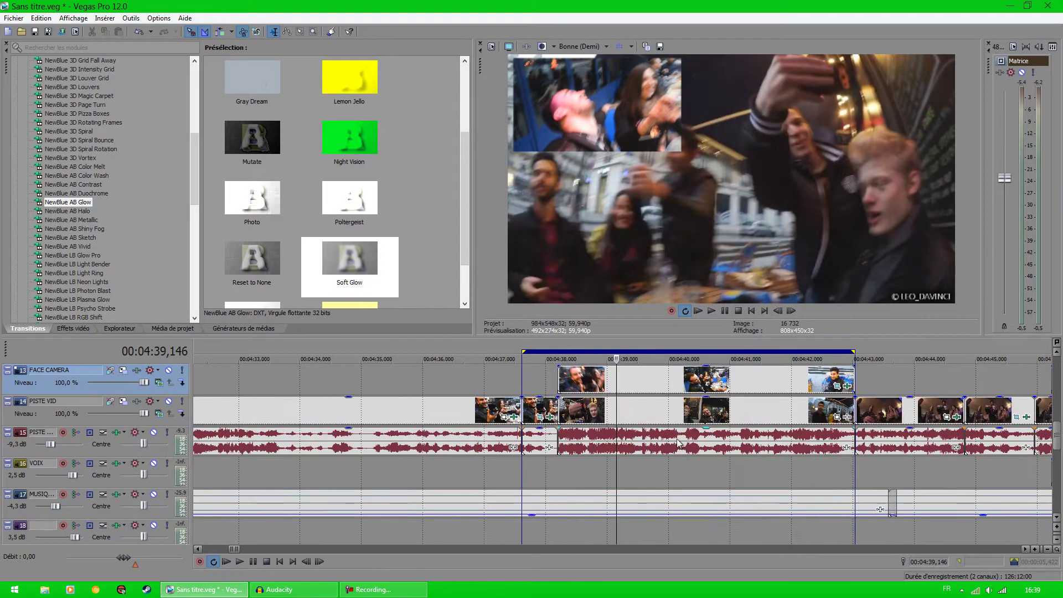
- Scrub and briefly play the cut into the picture-in-picture passage between 4:37.794 and 4:38.195
{"action": "left_click", "coordinate": [532, 462]}
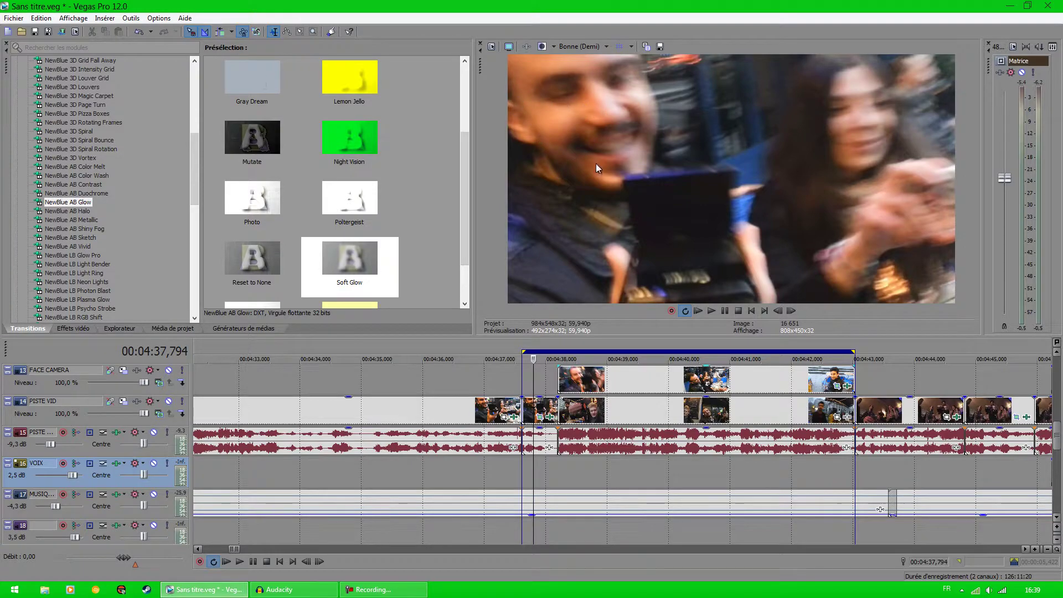
{"action": "left_click_drag", "start_coordinate": [533, 477], "coordinate": [558, 477]}
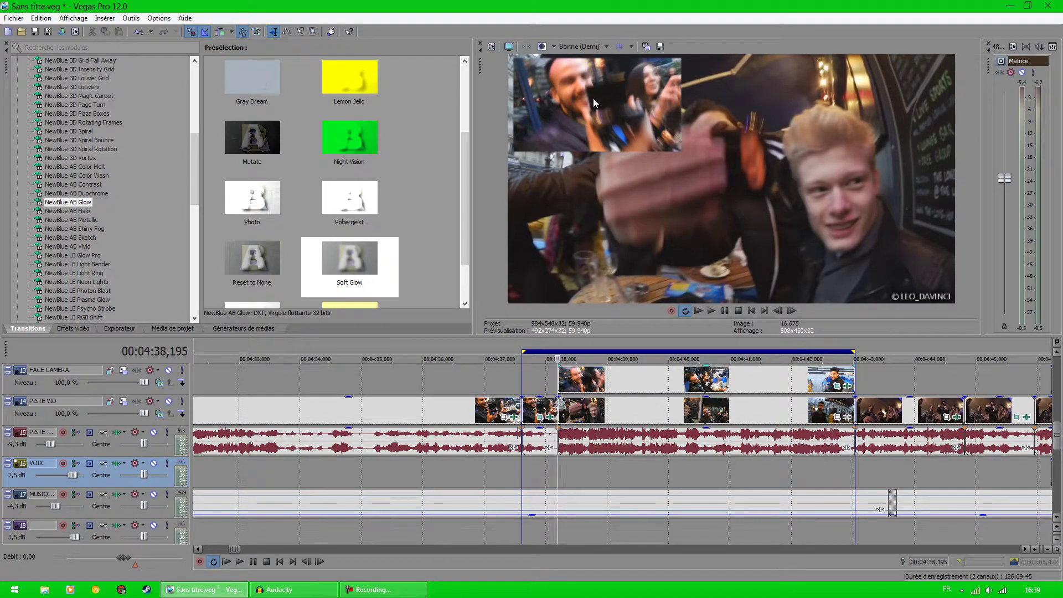
{"action": "left_click", "coordinate": [540, 389]}
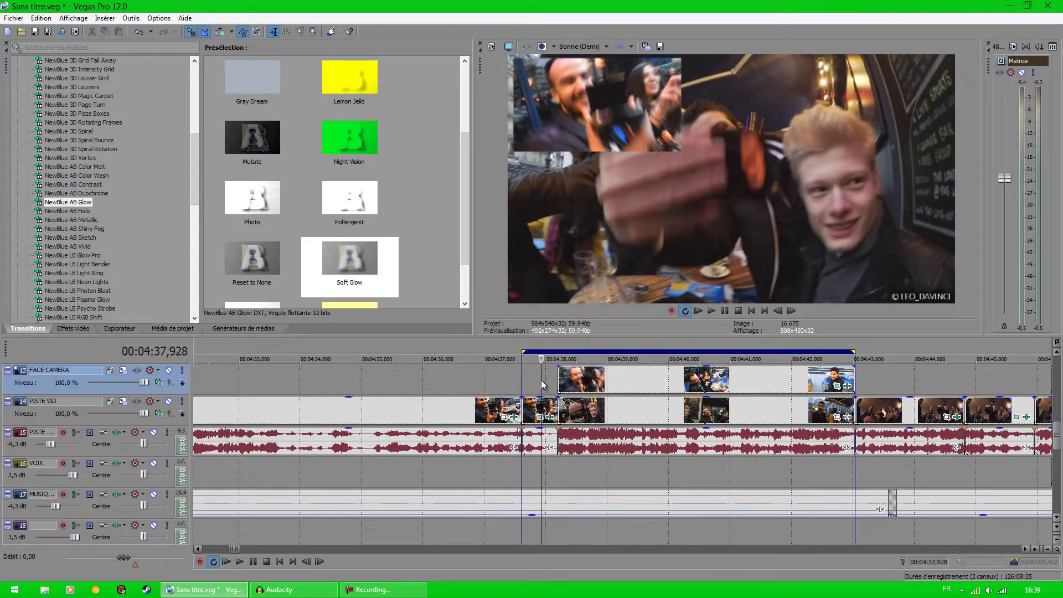
{"action": "key", "text": "Right"}
{"action": "key", "text": "Left"}
{"action": "key", "text": "Left"}
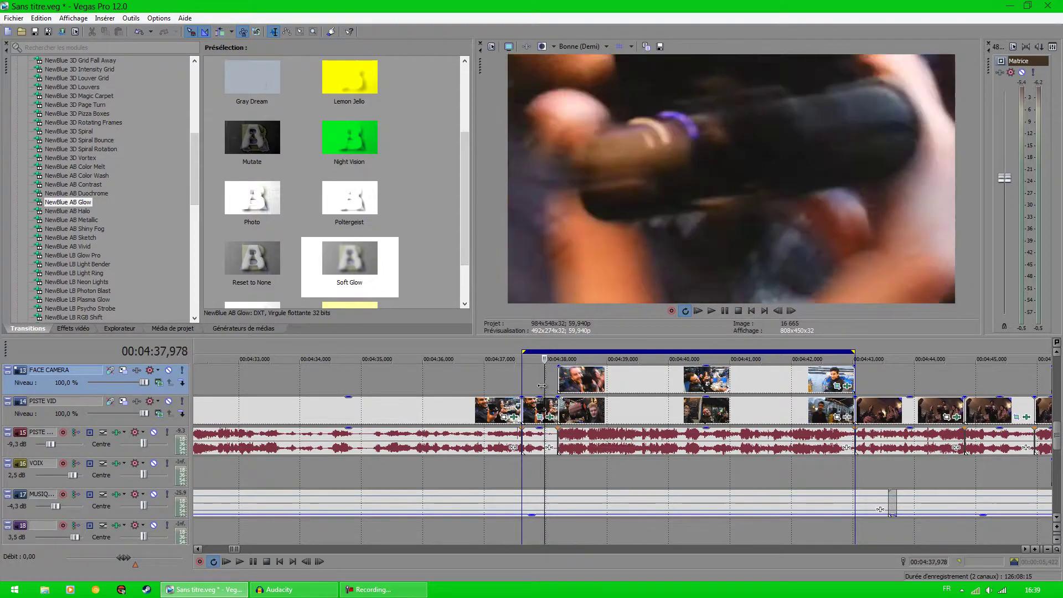
{"action": "left_click", "coordinate": [711, 310]}
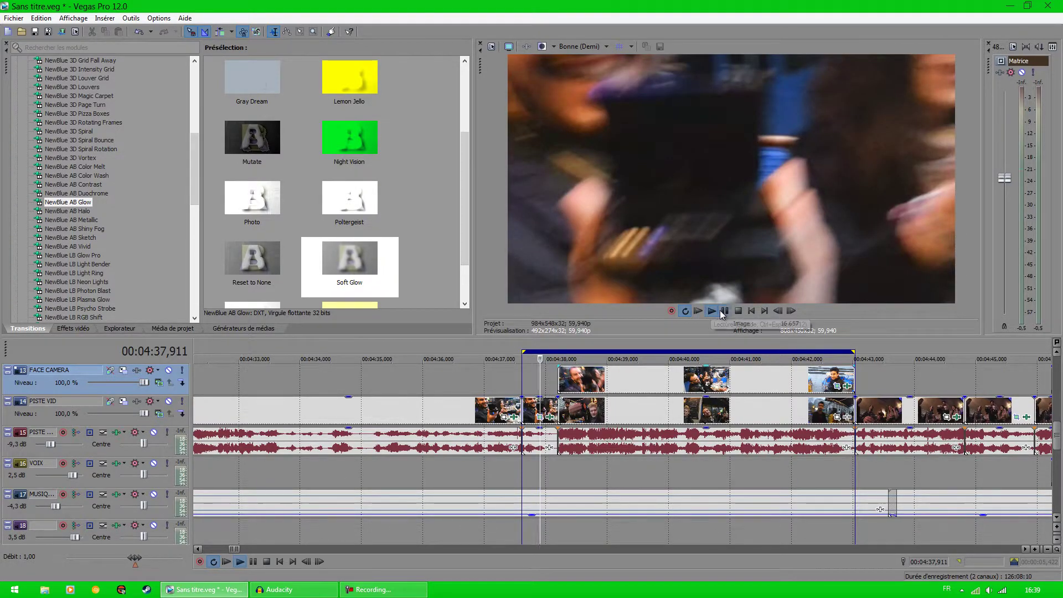
{"action": "left_click", "coordinate": [725, 311]}
{"action": "left_click", "coordinate": [556, 472]}
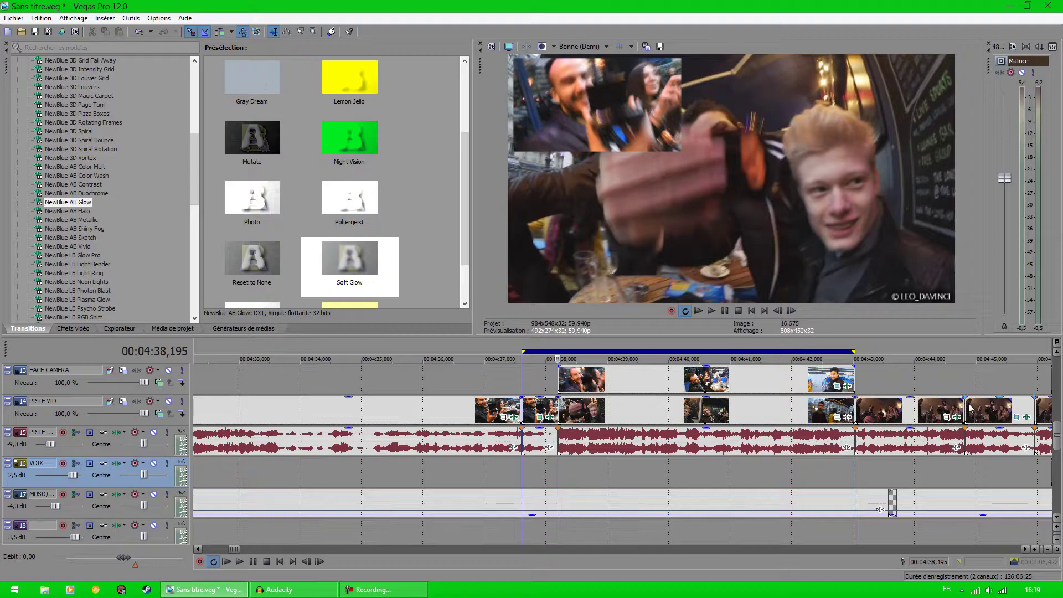
- View the properties of the short sound effect on track 19 at 4:38.195 and close them
{"action": "scroll", "coordinate": [1047, 437], "scroll_direction": "down", "scroll_amount": 4}
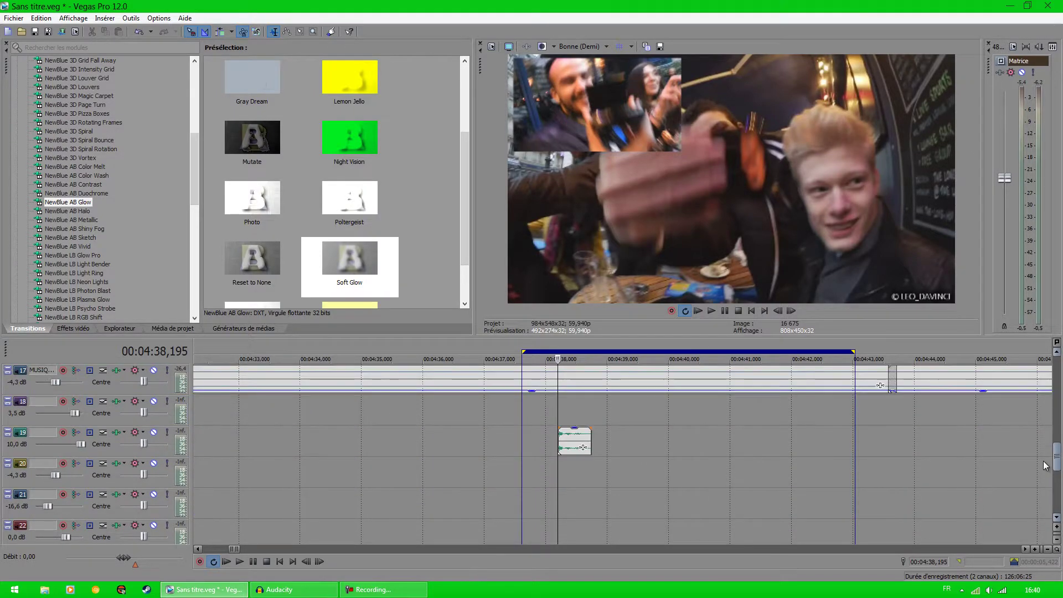
{"action": "right_click", "coordinate": [578, 437]}
{"action": "left_click", "coordinate": [600, 429]}
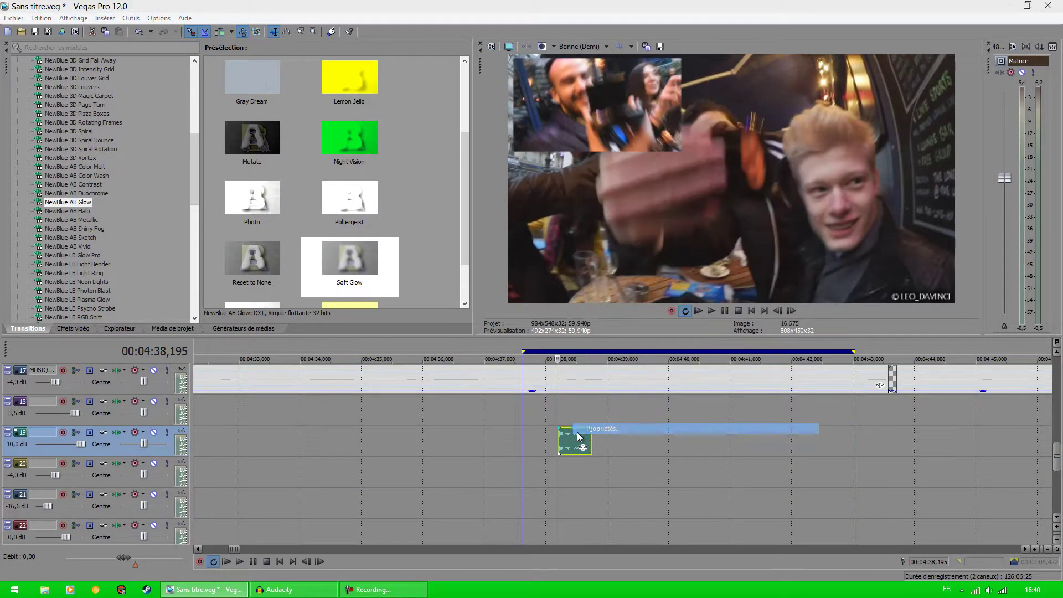
{"action": "left_click_drag", "start_coordinate": [539, 123], "coordinate": [612, 123]}
{"action": "left_click", "coordinate": [640, 90]}
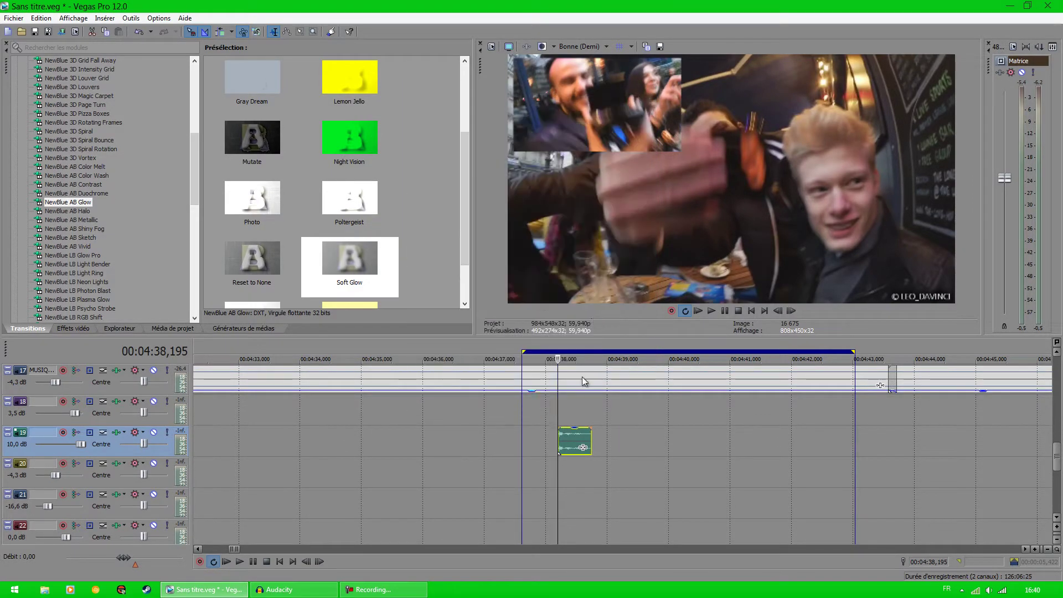
- Compare the frames around the sound effect's start, from 4:38.011 to 4:38.445, and return to the video tracks
{"action": "left_click", "coordinate": [546, 414]}
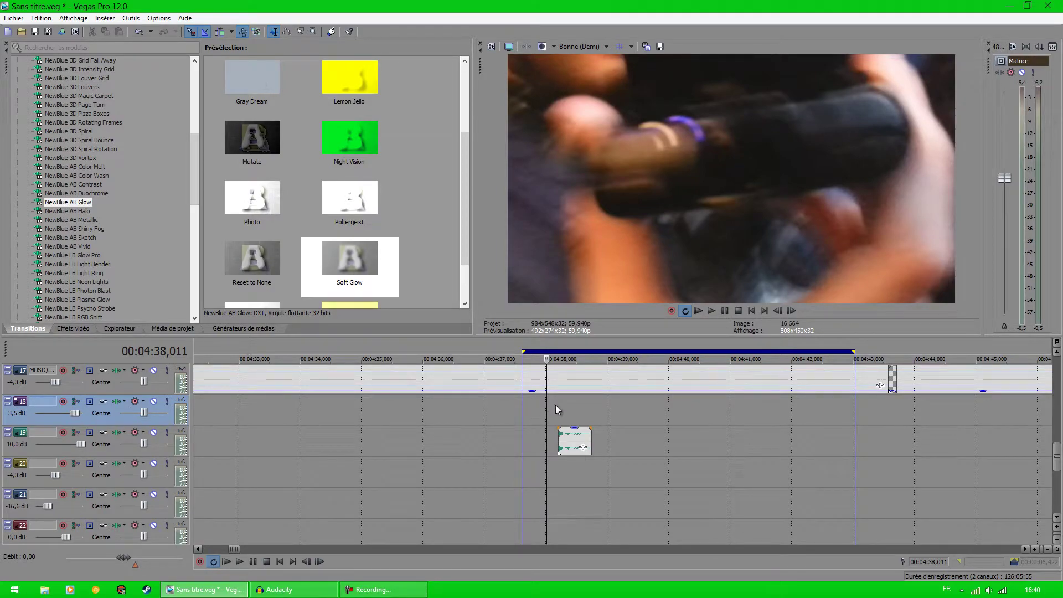
{"action": "left_click", "coordinate": [557, 406]}
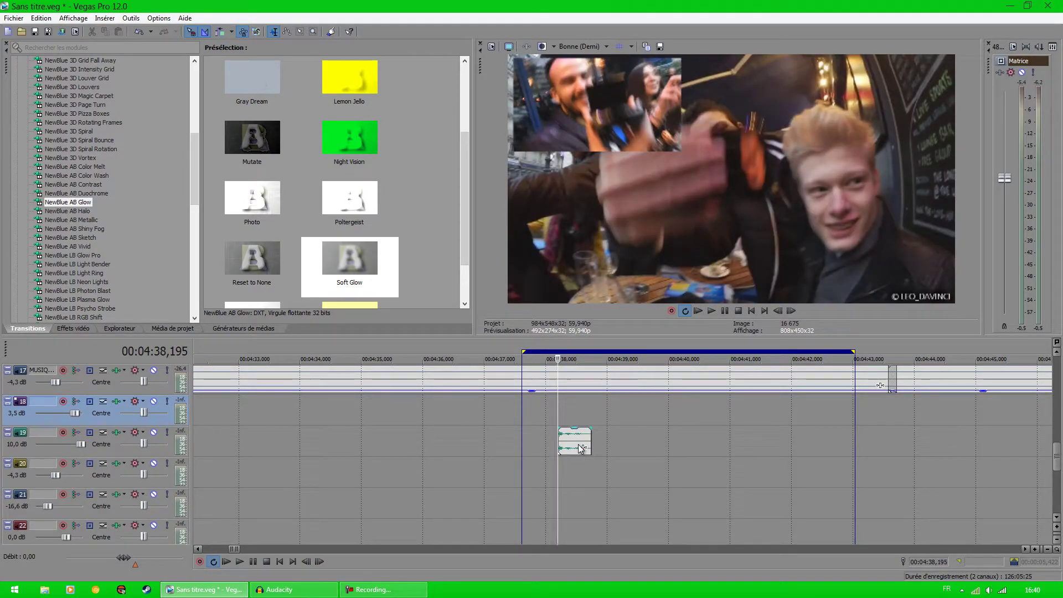
{"action": "left_click", "coordinate": [572, 406]}
{"action": "left_click_drag", "start_coordinate": [1055, 463], "coordinate": [1057, 440]}
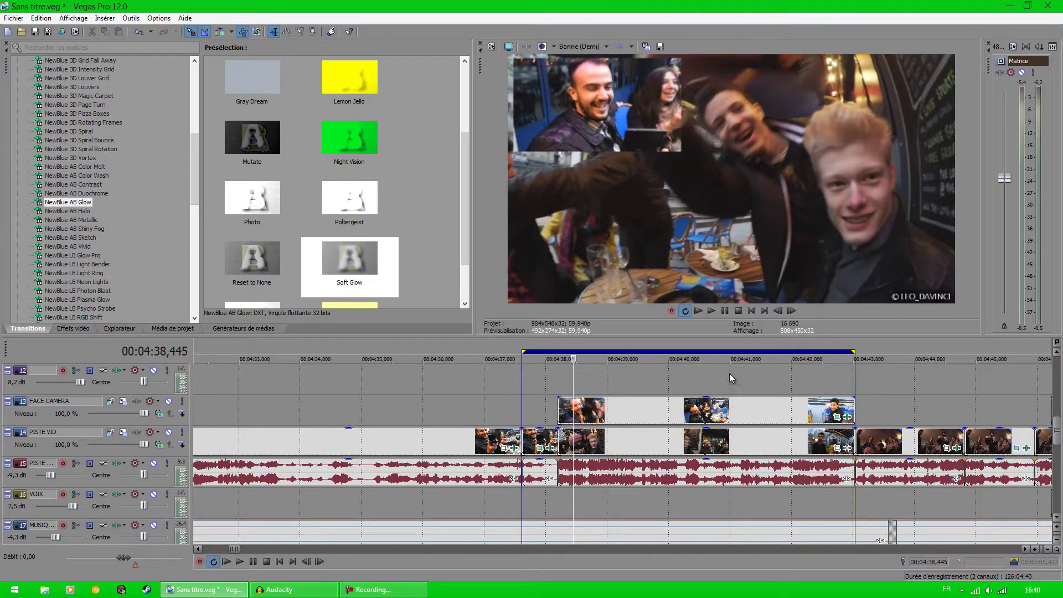
- Set a loop region about 3.9 seconds long over the bar footage, from 4:44.417 to 4:48.305, around the black overlay clip
{"action": "scroll", "coordinate": [723, 384], "scroll_direction": "down", "scroll_amount": 3}
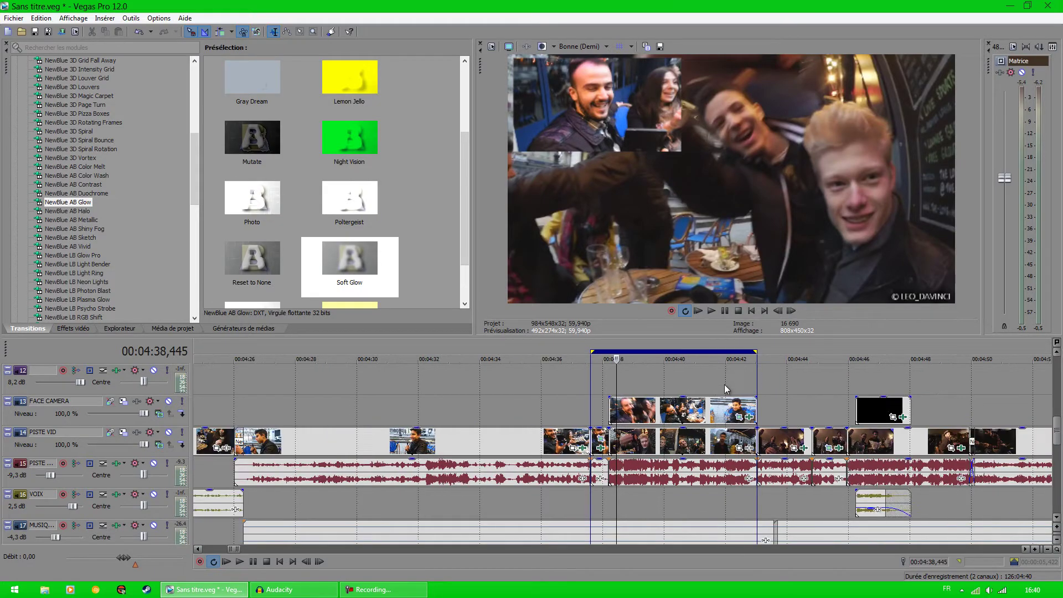
{"action": "left_click", "coordinate": [775, 384]}
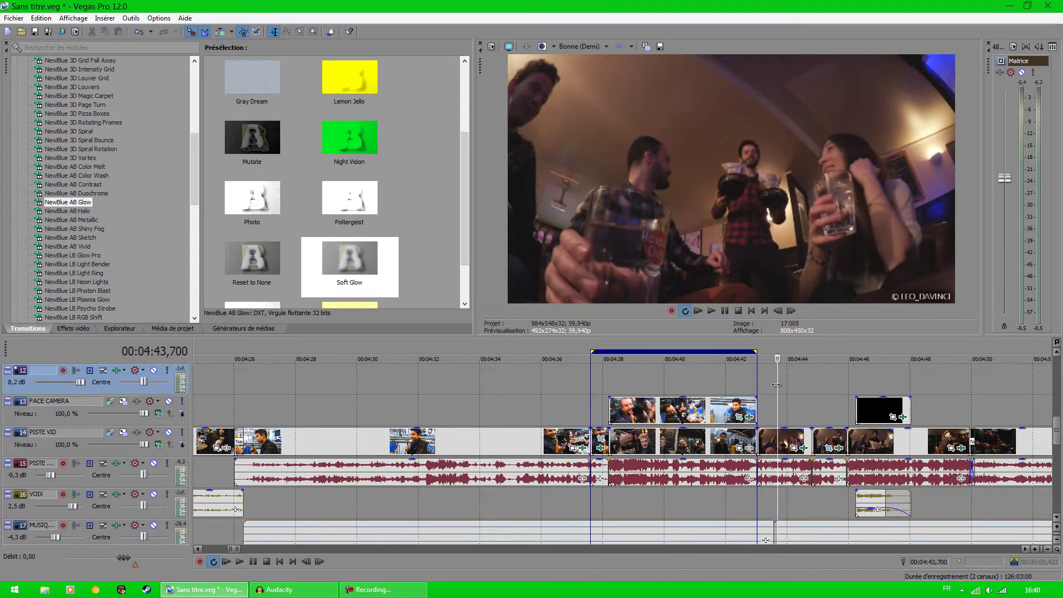
{"action": "scroll", "coordinate": [775, 384], "scroll_direction": "up", "scroll_amount": 3}
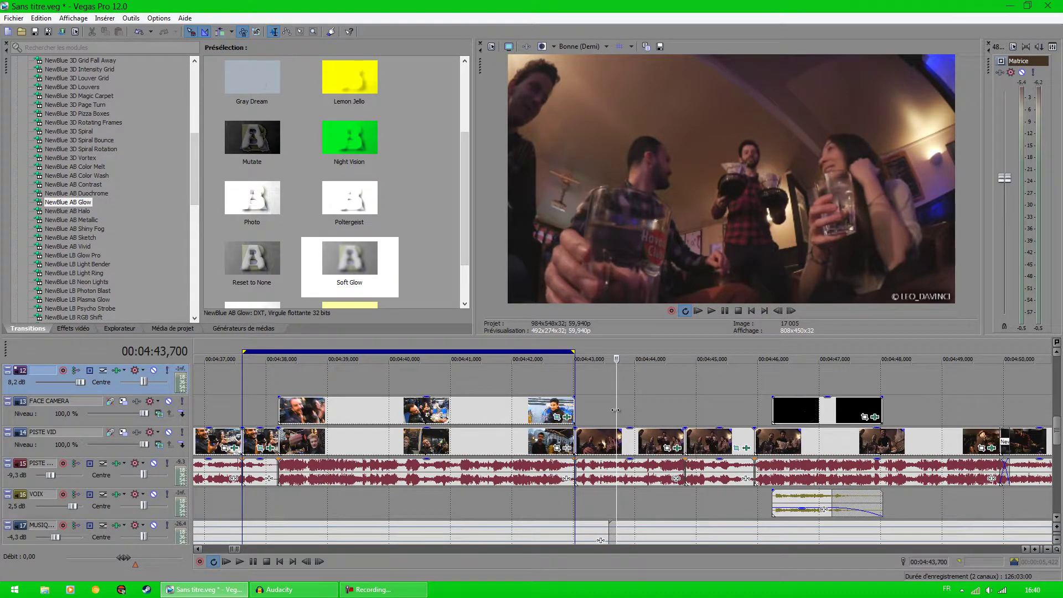
{"action": "left_click", "coordinate": [661, 409]}
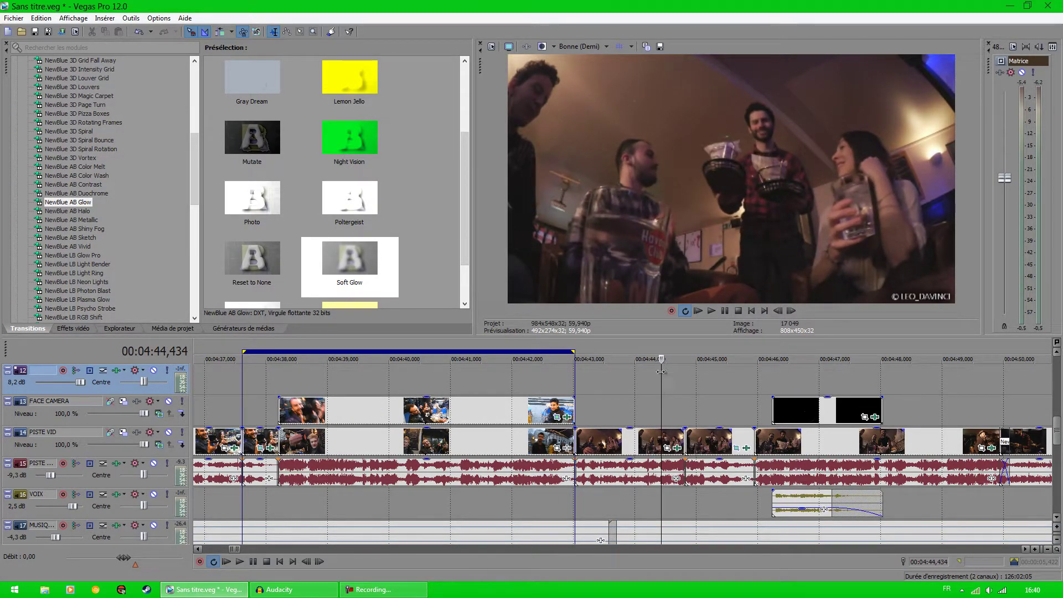
{"action": "left_click_drag", "start_coordinate": [660, 348], "coordinate": [898, 351]}
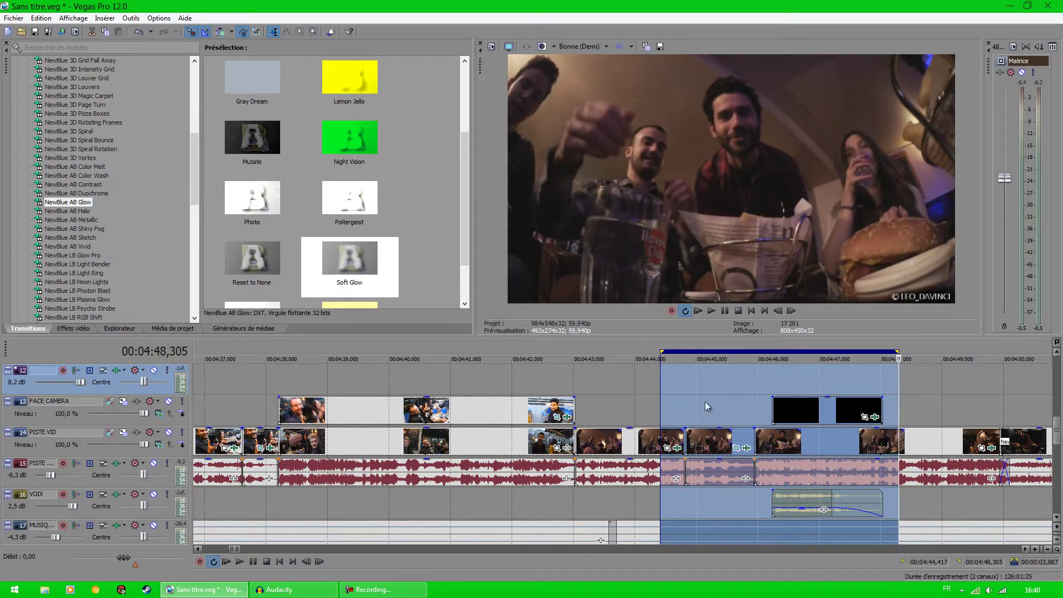
- Play the looped bar footage with the broken-glass overlay, starting from 4:44.701 and again from 4:45.452
{"action": "left_click", "coordinate": [677, 400]}
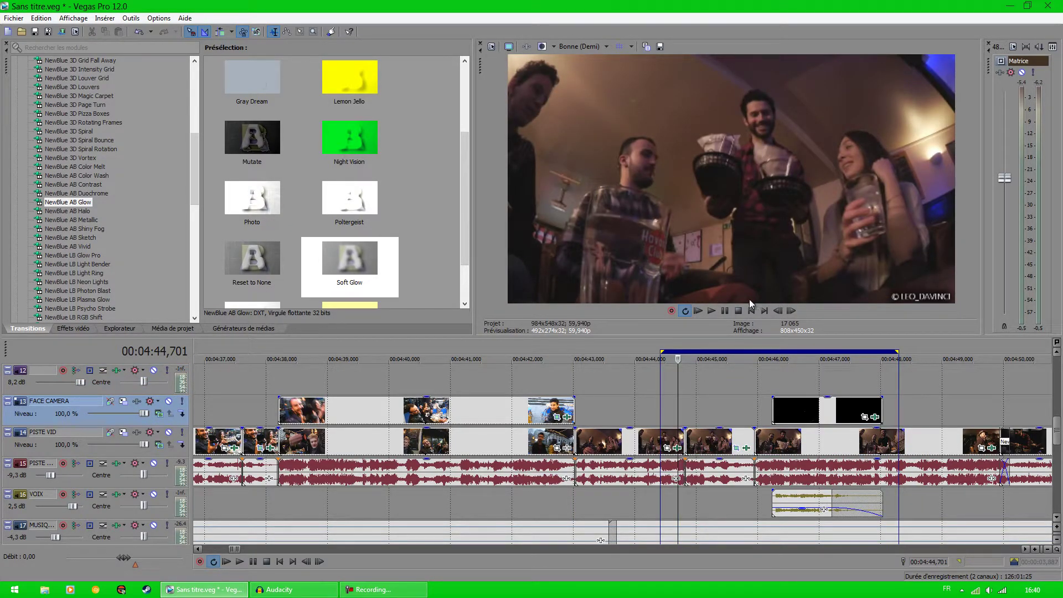
{"action": "left_click", "coordinate": [710, 312]}
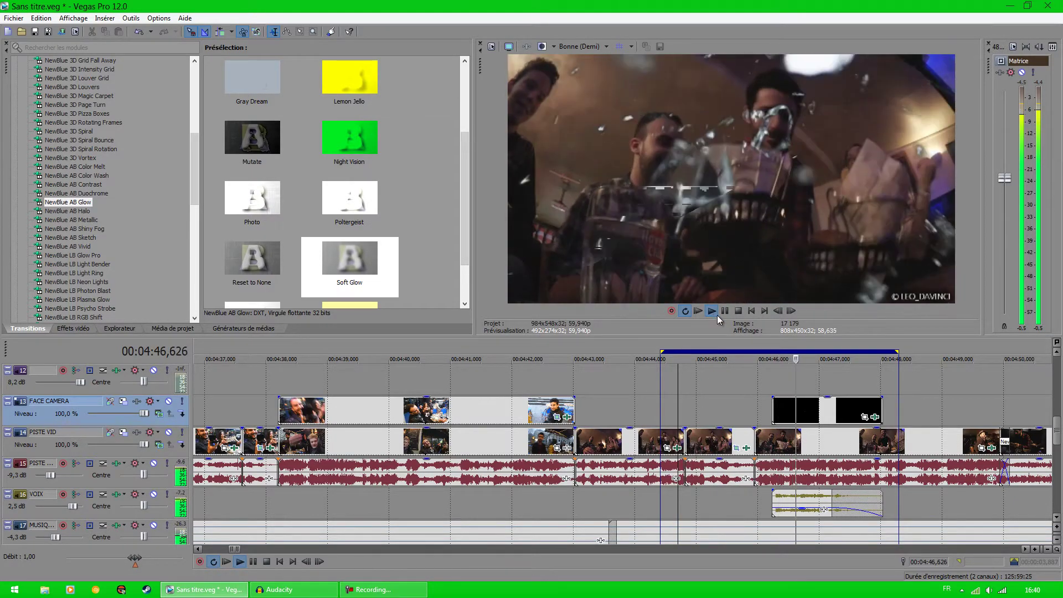
{"action": "left_click", "coordinate": [725, 310]}
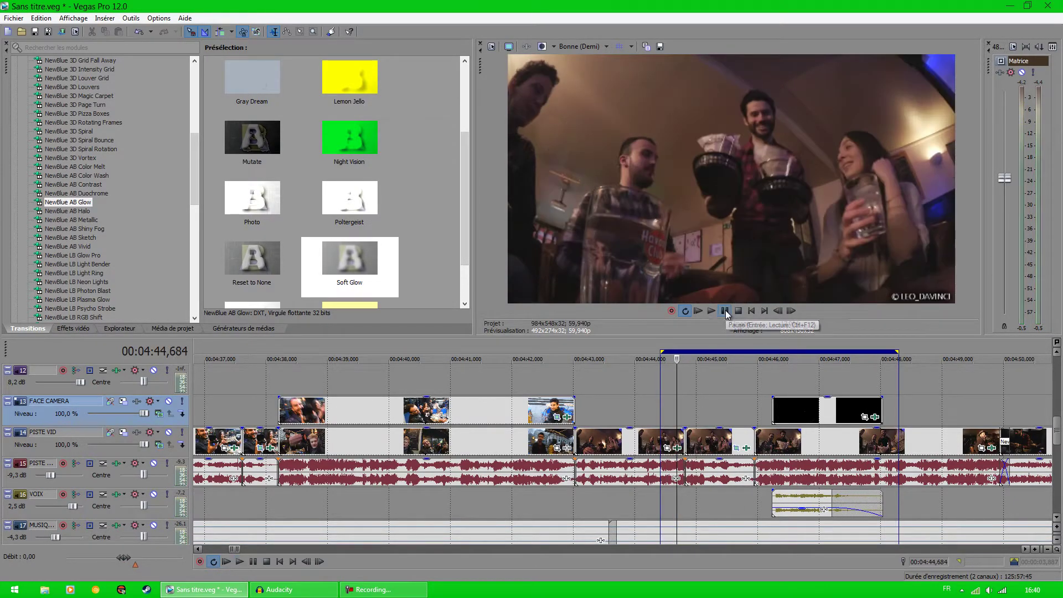
{"action": "left_click", "coordinate": [722, 403]}
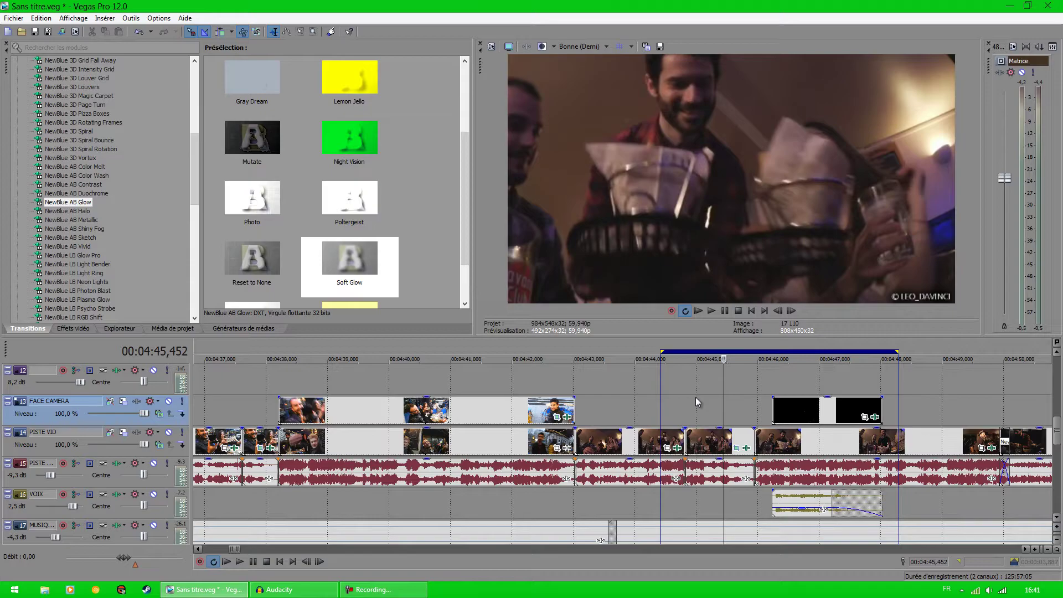
{"action": "left_click", "coordinate": [711, 310]}
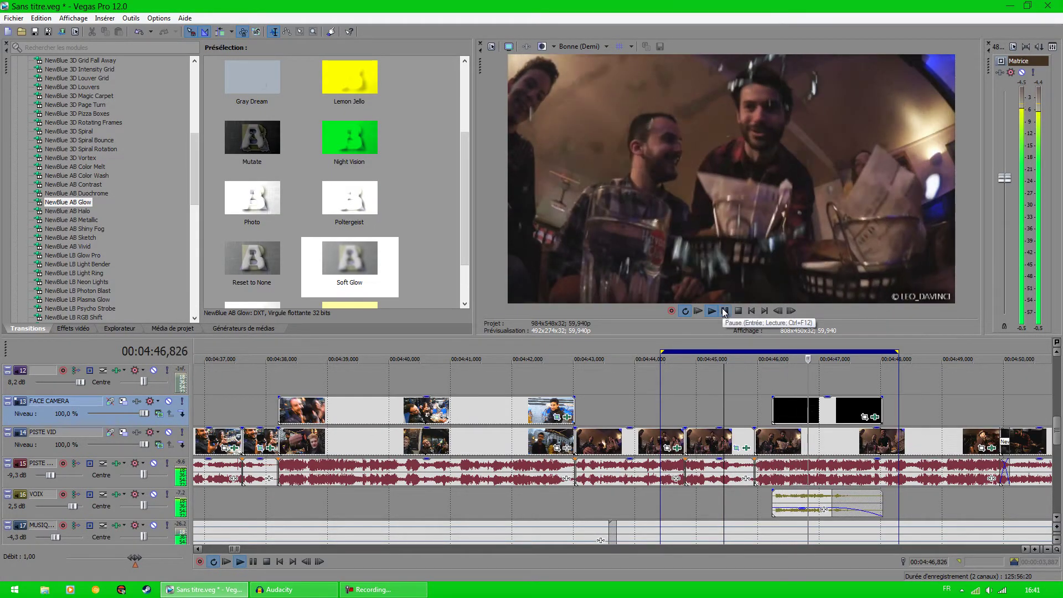
{"action": "left_click", "coordinate": [724, 311]}
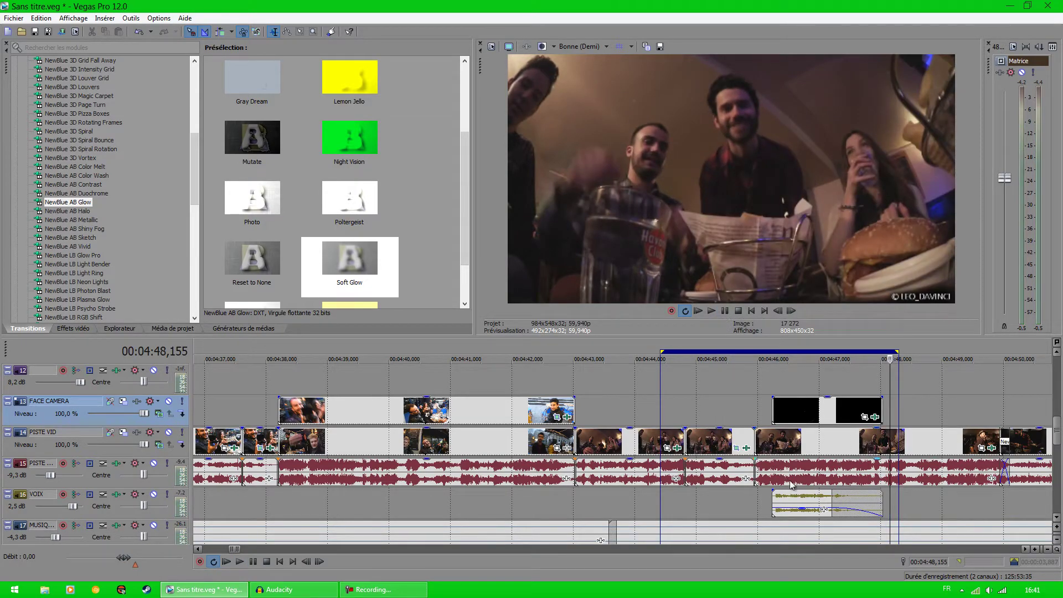
- View the properties of the VERRE CASSE sound event on the VOIX track and close them
{"action": "right_click", "coordinate": [802, 504]}
{"action": "left_click", "coordinate": [813, 490]}
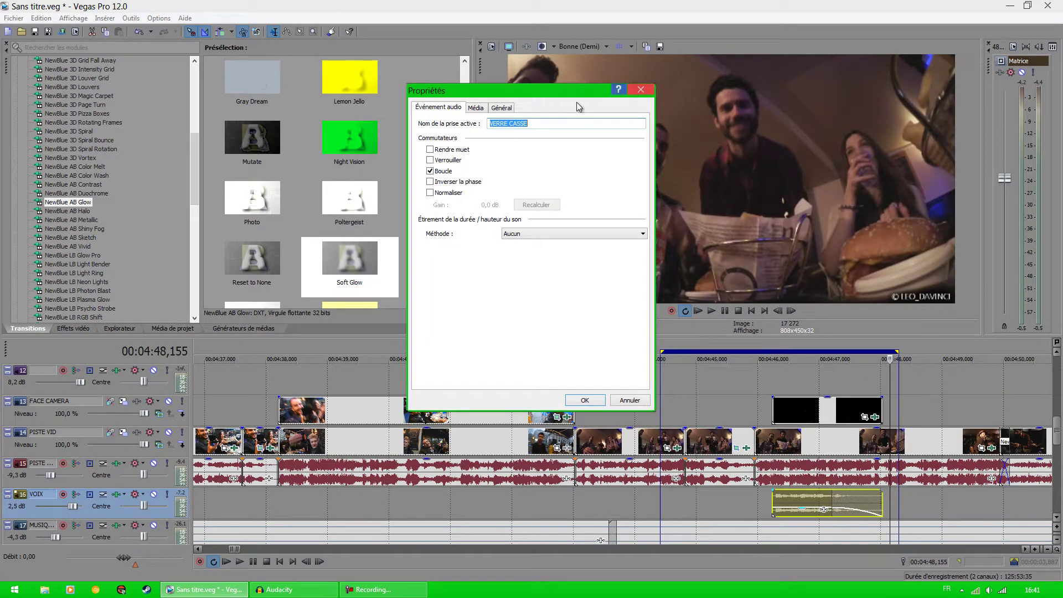
{"action": "left_click", "coordinate": [641, 91]}
- Inspect the chroma key effect and its black key colour on the glass overlay clip at 4:46.486, and close the effect settings
{"action": "left_click", "coordinate": [787, 380]}
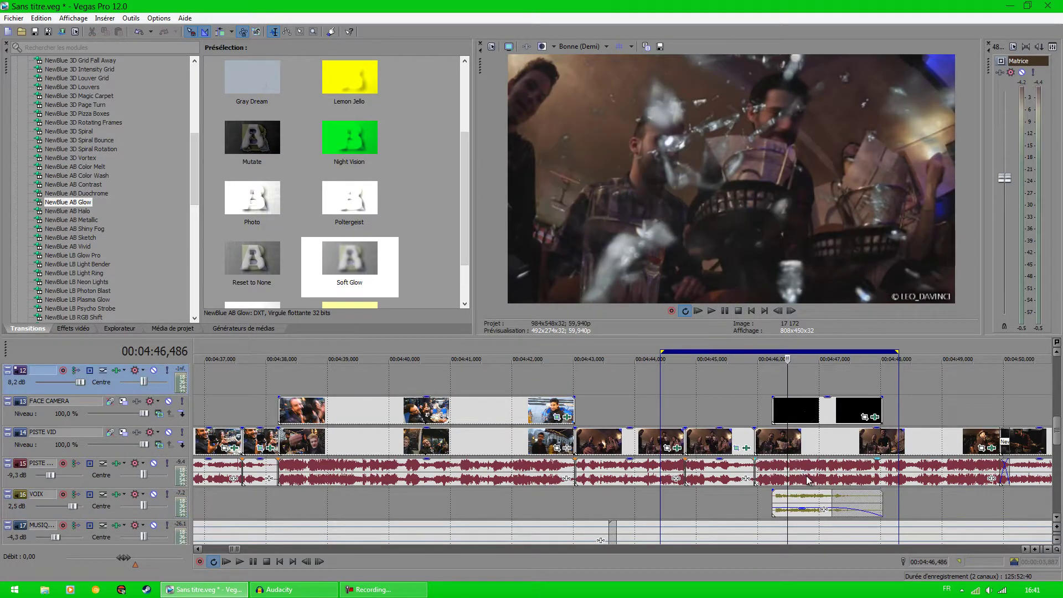
{"action": "scroll", "coordinate": [807, 479], "scroll_direction": "down", "scroll_amount": 2}
{"action": "left_click", "coordinate": [673, 417]}
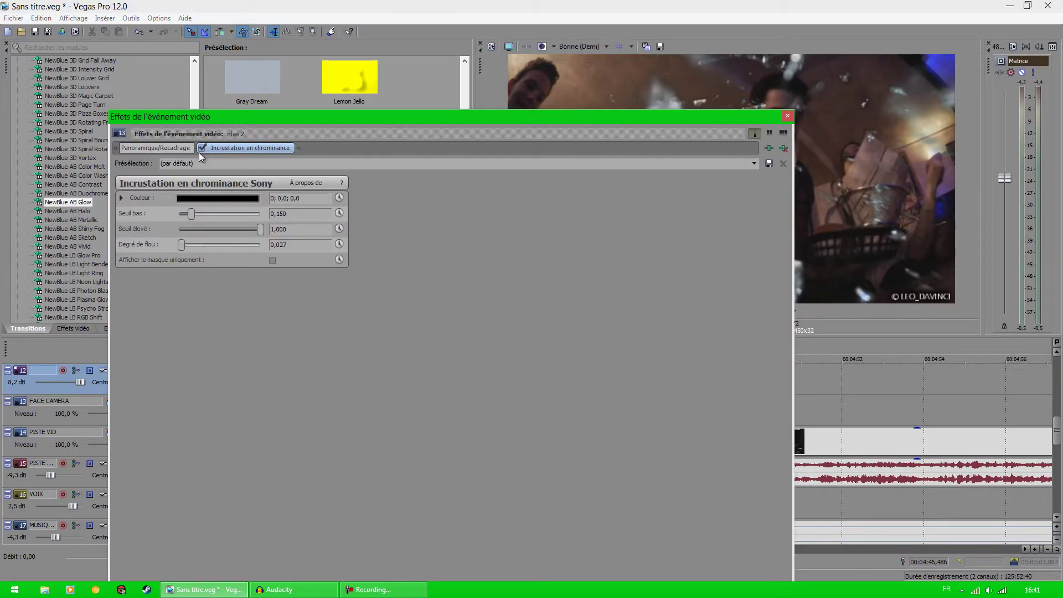
{"action": "left_click_drag", "start_coordinate": [239, 117], "coordinate": [357, 274]}
{"action": "left_click", "coordinate": [315, 304]}
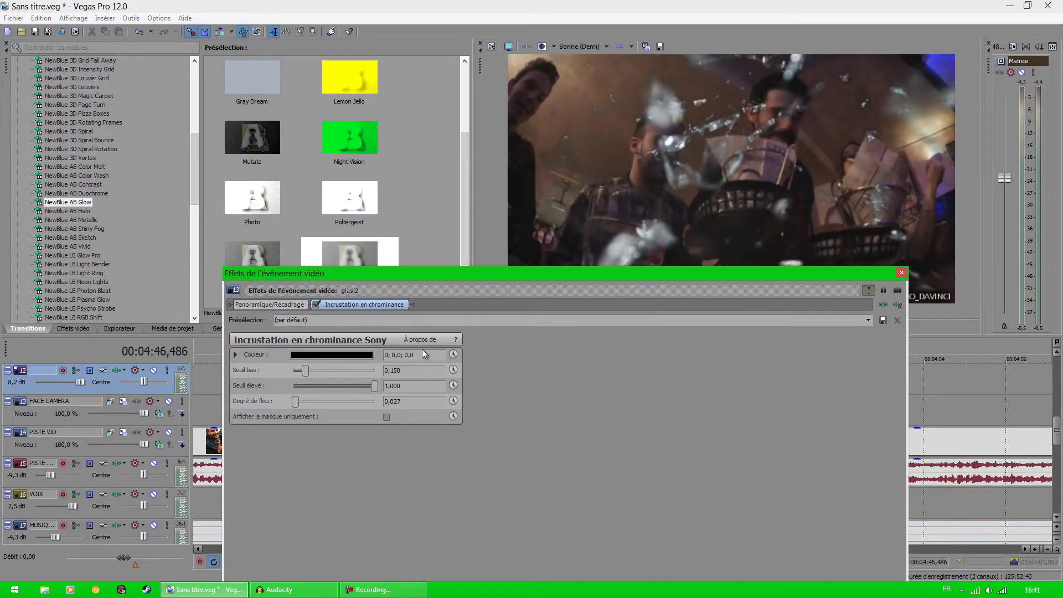
{"action": "left_click", "coordinate": [353, 355]}
{"action": "left_click", "coordinate": [656, 416]}
{"action": "left_click", "coordinate": [902, 272]}
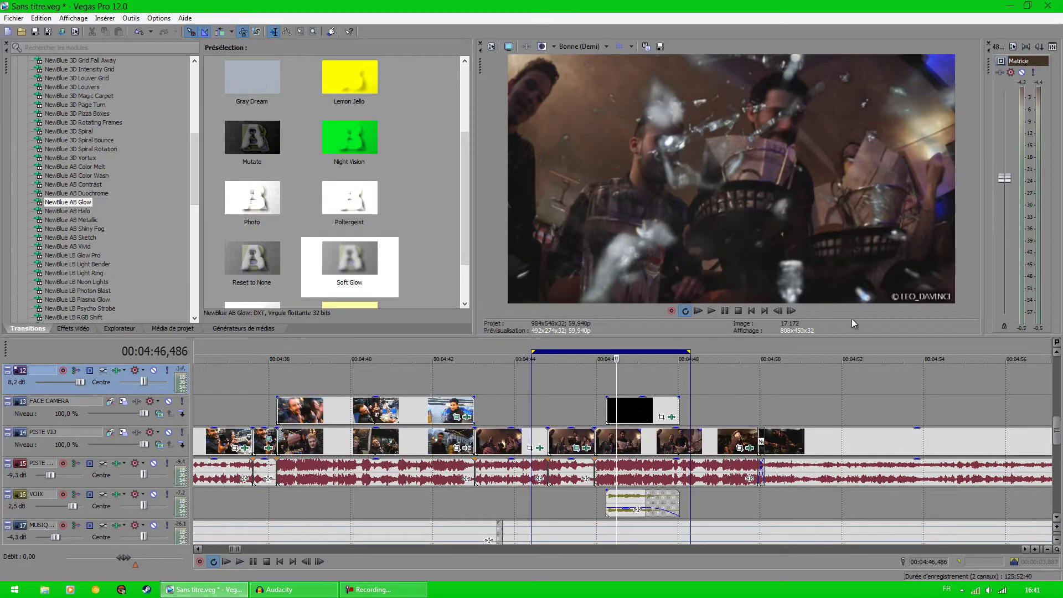
- Scrub the footage following the glass overlay from 4:49.372 through 4:56.229 to 5:22.005
{"action": "scroll", "coordinate": [675, 408], "scroll_direction": "up", "scroll_amount": 2}
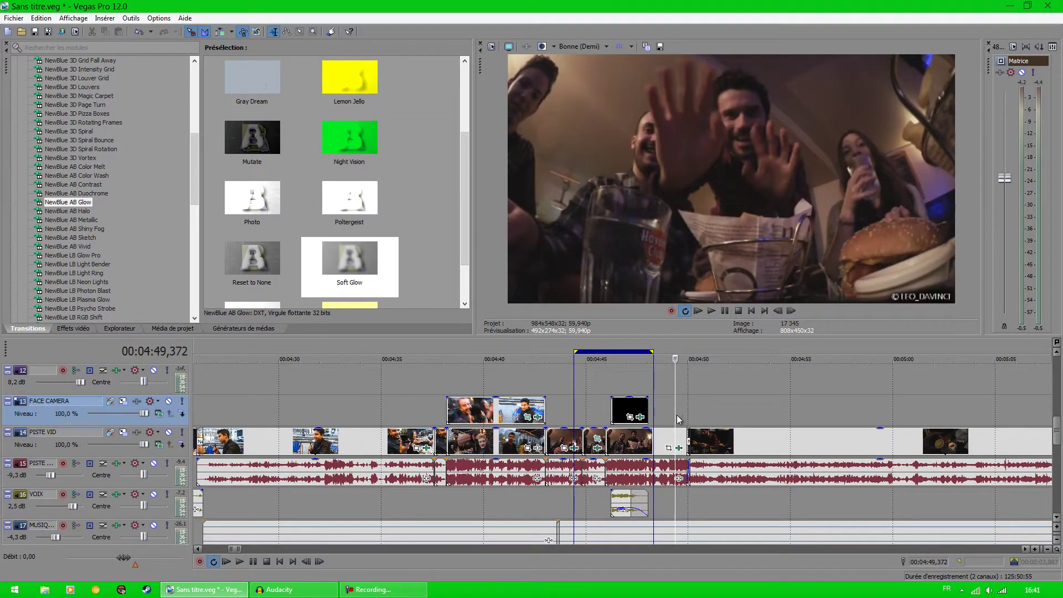
{"action": "left_click", "coordinate": [689, 416]}
{"action": "left_click_drag", "start_coordinate": [690, 416], "coordinate": [816, 415]}
{"action": "scroll", "coordinate": [823, 444], "scroll_direction": "down", "scroll_amount": 4}
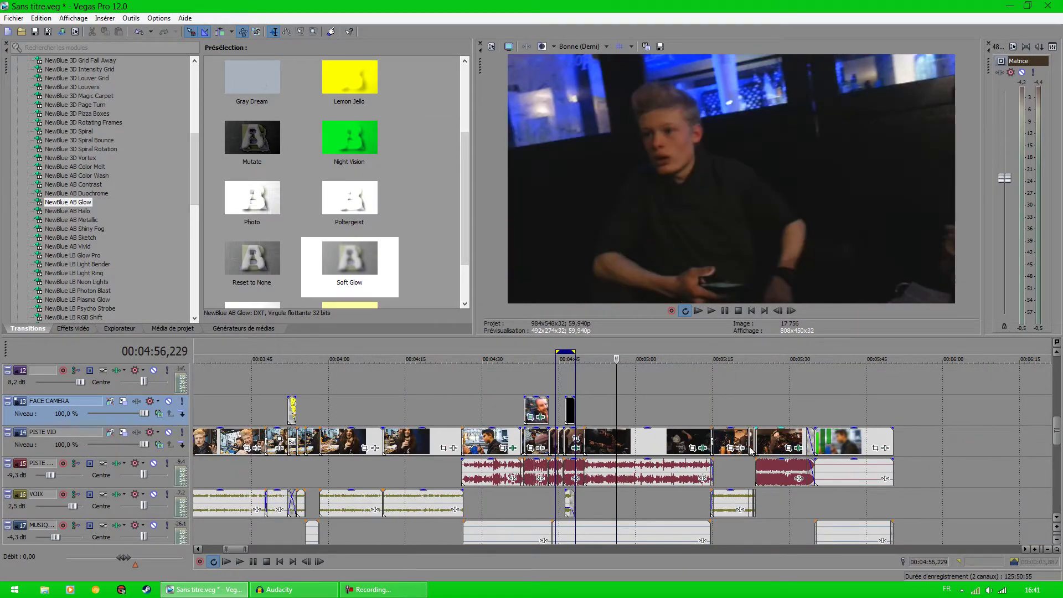
{"action": "left_click", "coordinate": [716, 412]}
{"action": "left_click_drag", "start_coordinate": [717, 416], "coordinate": [745, 414]}
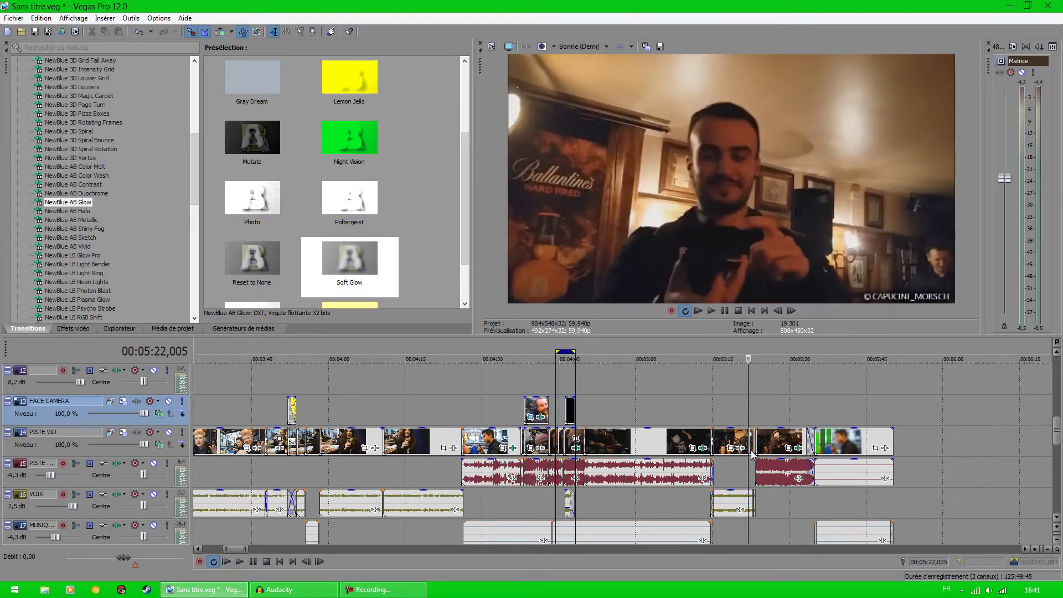
- Play across the cut into the concert shot with the REC overlay up to about 5:23.9, and return to 5:22.289
{"action": "scroll", "coordinate": [745, 414], "scroll_direction": "up", "scroll_amount": 5}
{"action": "left_click", "coordinate": [712, 310]}
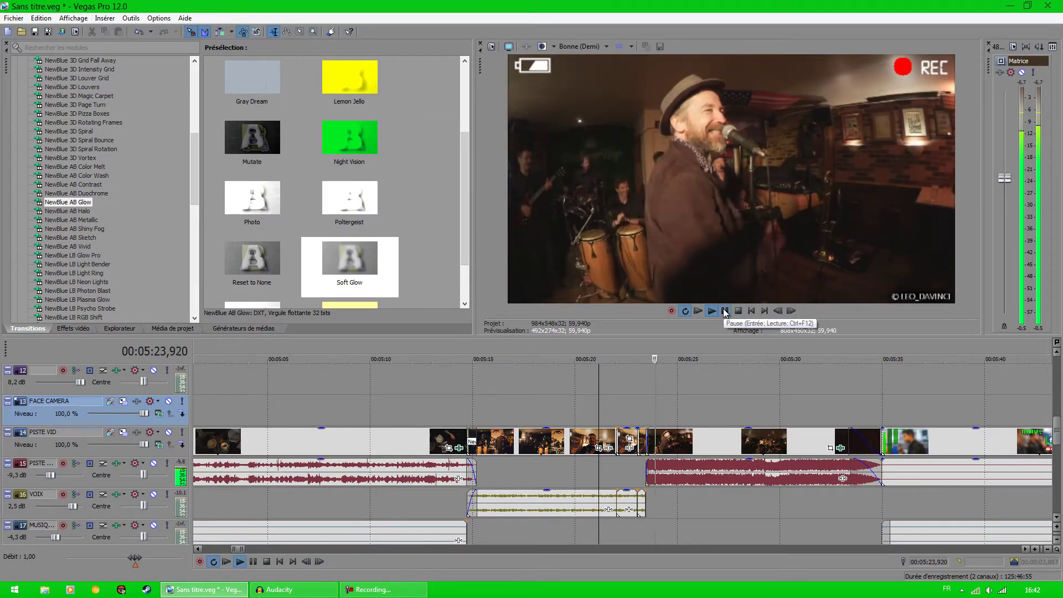
{"action": "left_click", "coordinate": [725, 311]}
{"action": "left_click", "coordinate": [622, 409]}
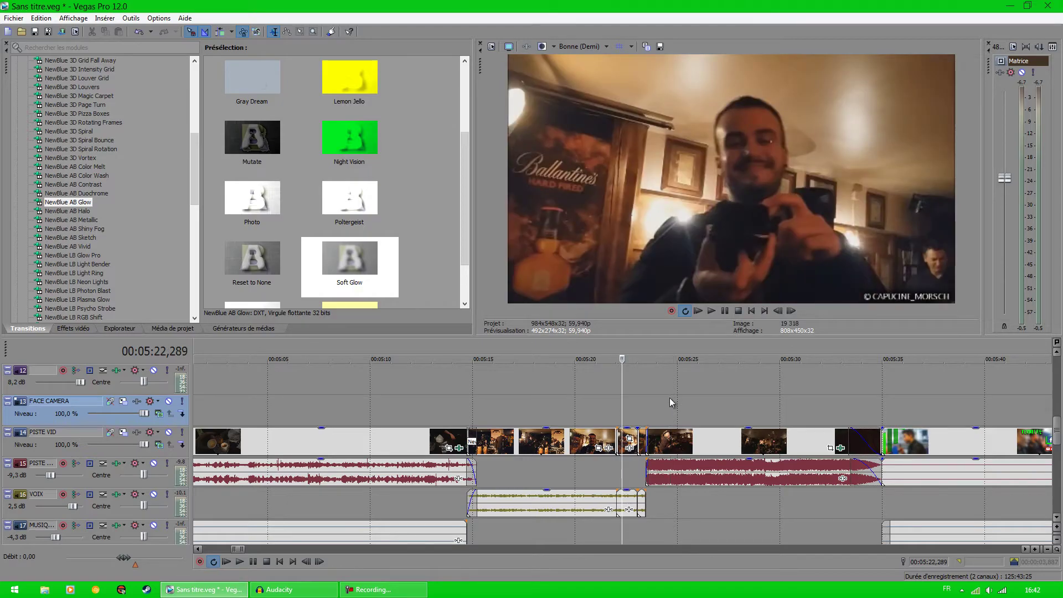
- Locate the short sound effect on track 19 and place the playhead at its start, 5:23.456
{"action": "left_click_drag", "start_coordinate": [1054, 436], "coordinate": [1047, 458]}
{"action": "left_click", "coordinate": [646, 443]}
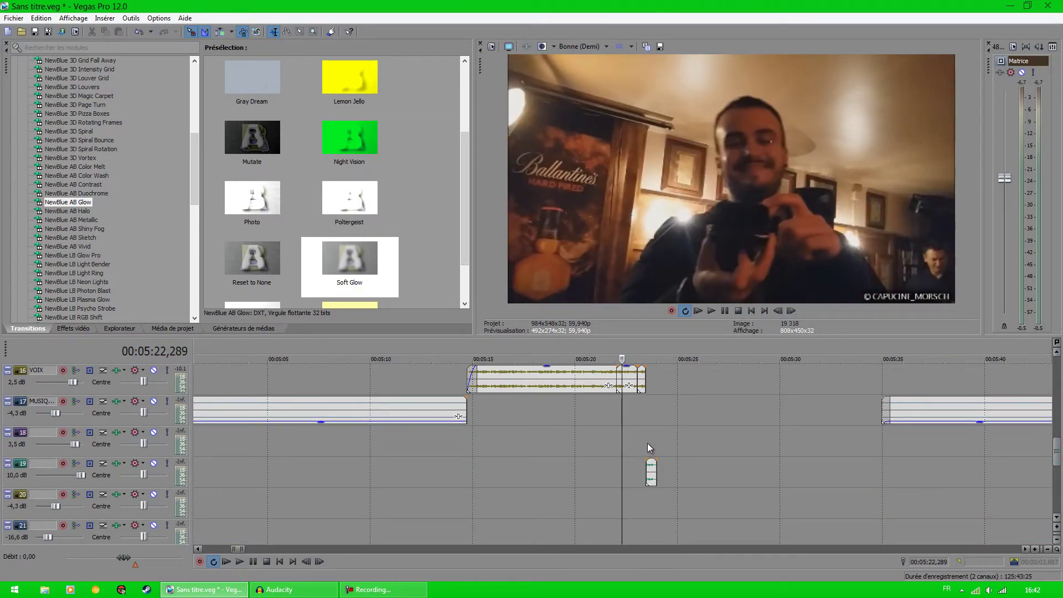
{"action": "scroll", "coordinate": [654, 478], "scroll_direction": "up", "scroll_amount": 5}
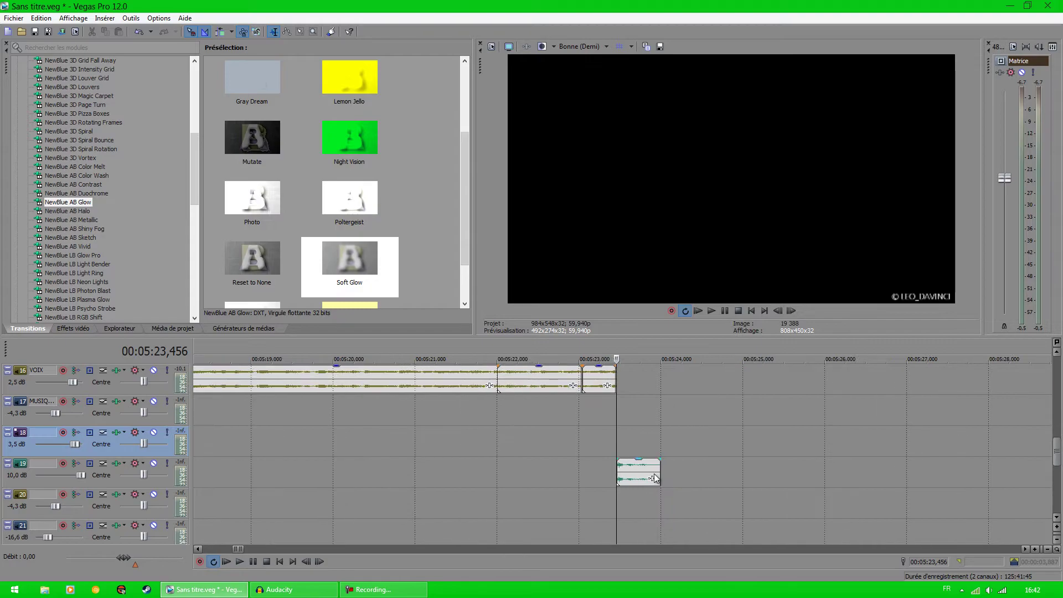
- Play the short sound effect on track 19, and check the preceding footage at 5:23.039, 5:23.406 and 5:22.722
{"action": "left_click", "coordinate": [711, 311]}
{"action": "left_click", "coordinate": [584, 434]}
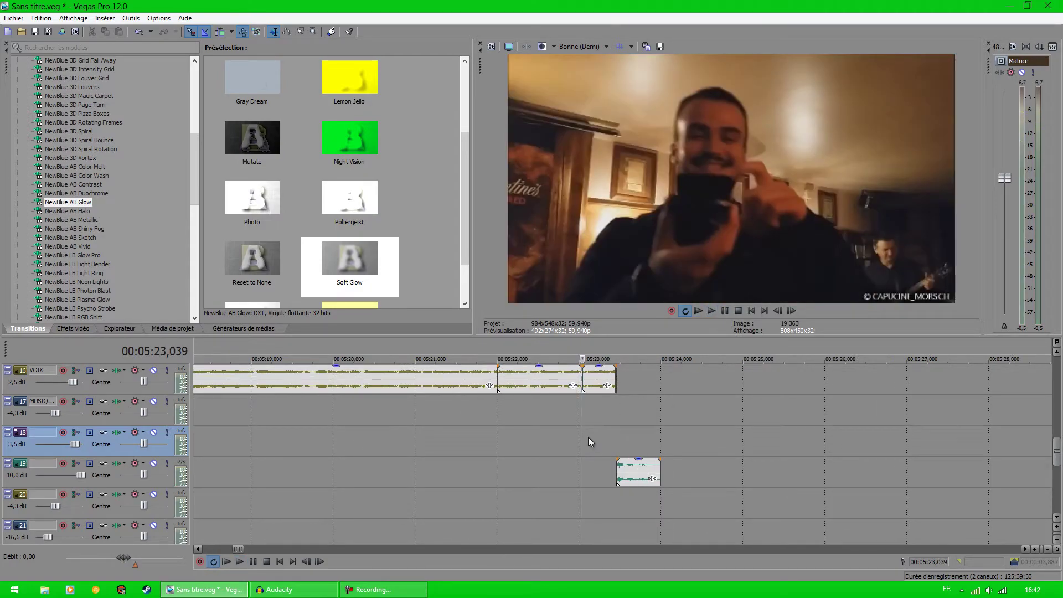
{"action": "left_click", "coordinate": [611, 429]}
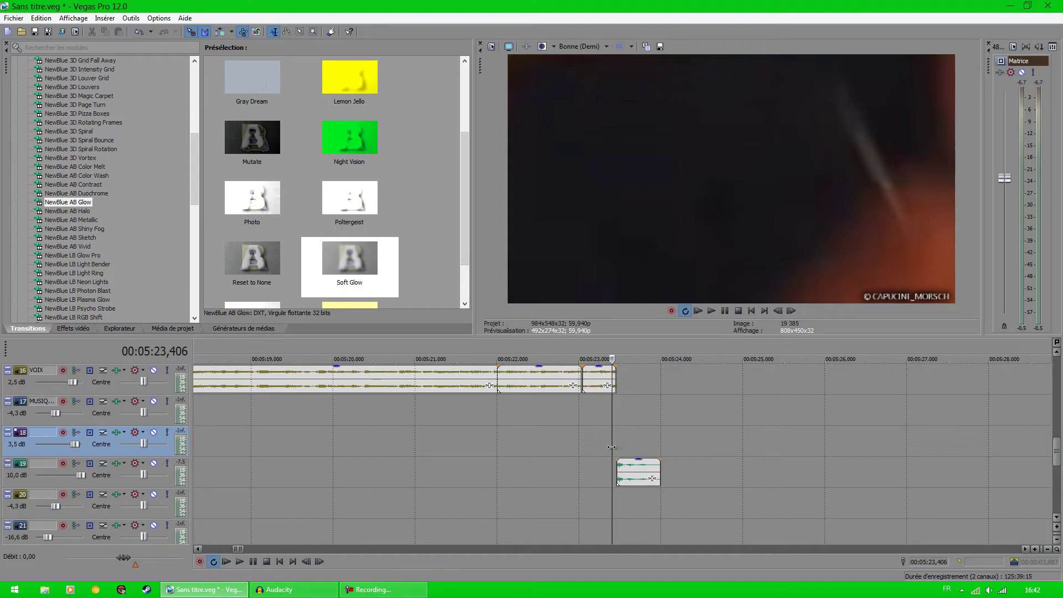
{"action": "left_click_drag", "start_coordinate": [611, 446], "coordinate": [556, 450]}
- Open the NewBlue VS Viewfinder effect settings of the concert clip at 5:24.875, keeping the video preview unobstructed
{"action": "left_click_drag", "start_coordinate": [1055, 461], "coordinate": [1054, 437]}
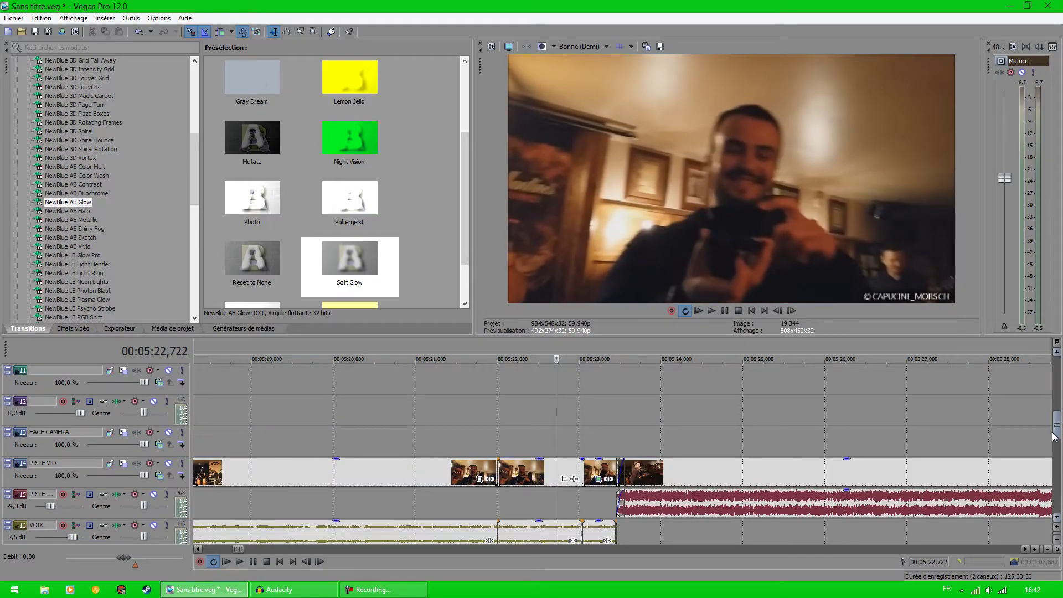
{"action": "scroll", "coordinate": [724, 470], "scroll_direction": "down", "scroll_amount": 2}
{"action": "left_click", "coordinate": [748, 429]}
{"action": "scroll", "coordinate": [775, 474], "scroll_direction": "down", "scroll_amount": 5}
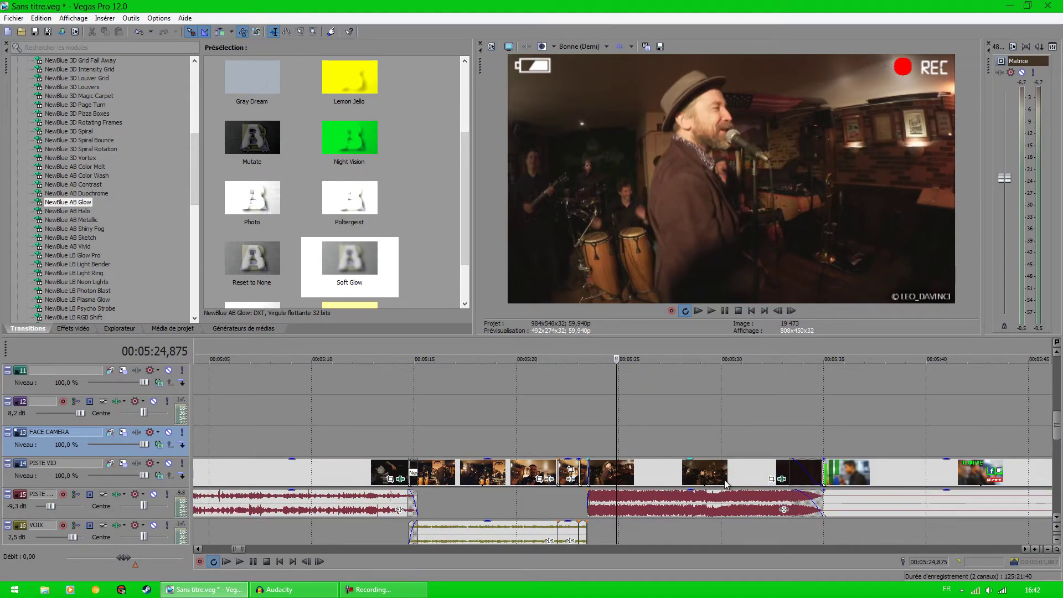
{"action": "left_click", "coordinate": [782, 480]}
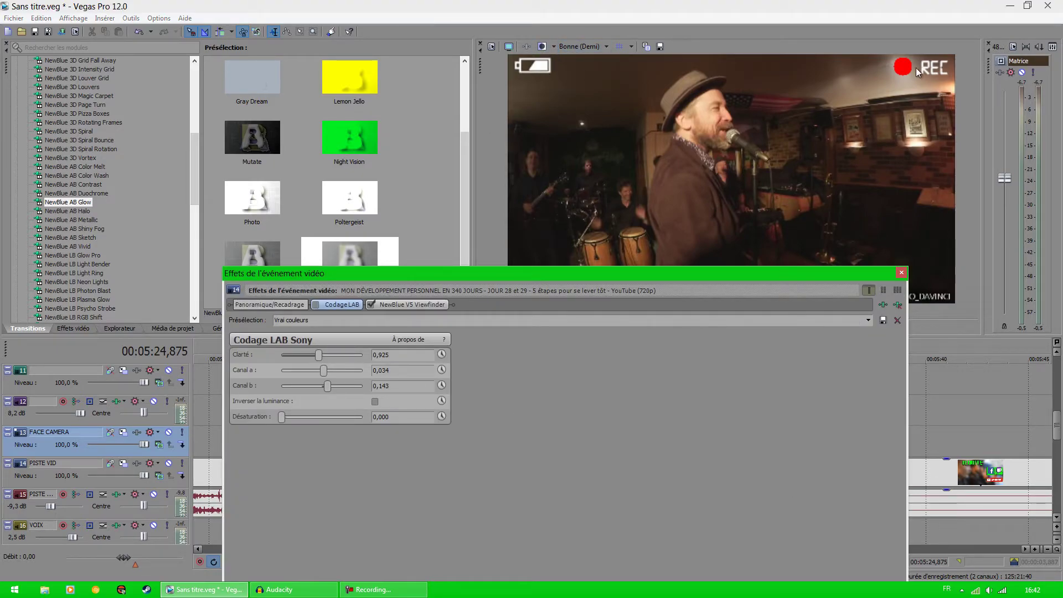
{"action": "left_click", "coordinate": [391, 306]}
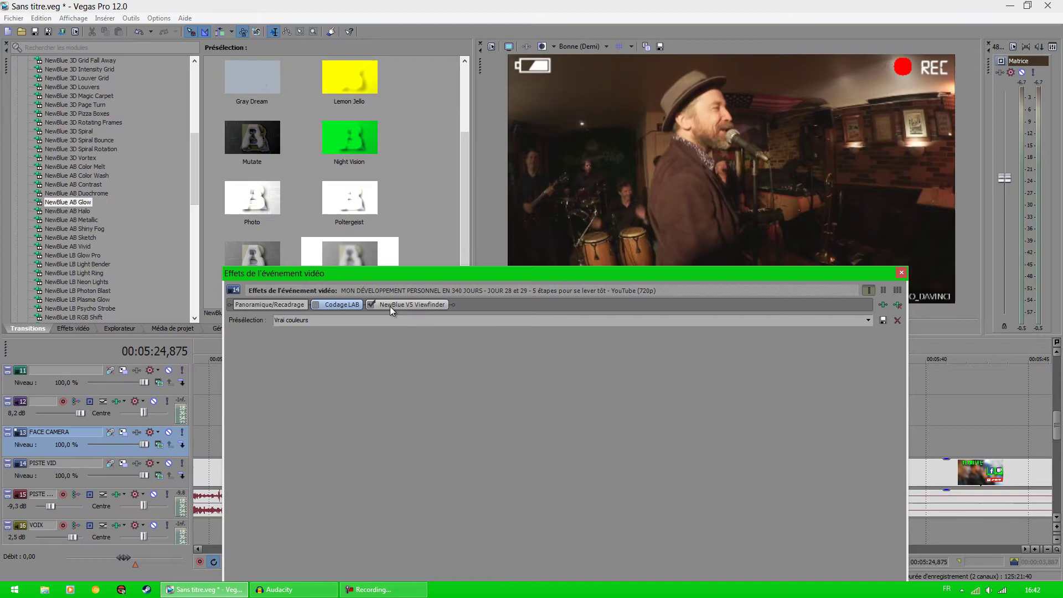
{"action": "left_click_drag", "start_coordinate": [486, 273], "coordinate": [534, 325]}
- Turn the Viewfinder's Record and Battery overlays off and back on to show what each one adds
{"action": "left_click", "coordinate": [287, 504]}
{"action": "left_click", "coordinate": [287, 518]}
{"action": "left_click", "coordinate": [287, 503]}
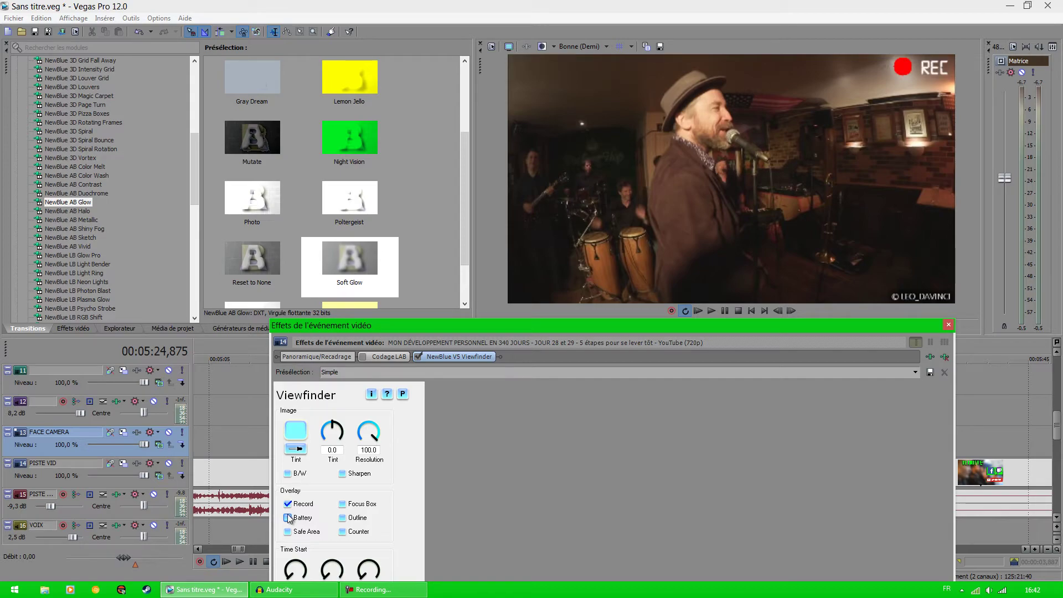
{"action": "left_click", "coordinate": [287, 517]}
- Try enabling the Viewfinder's Safe Area, Counter, Focus Box and Outline overlays on the concert clip
{"action": "left_click", "coordinate": [288, 531]}
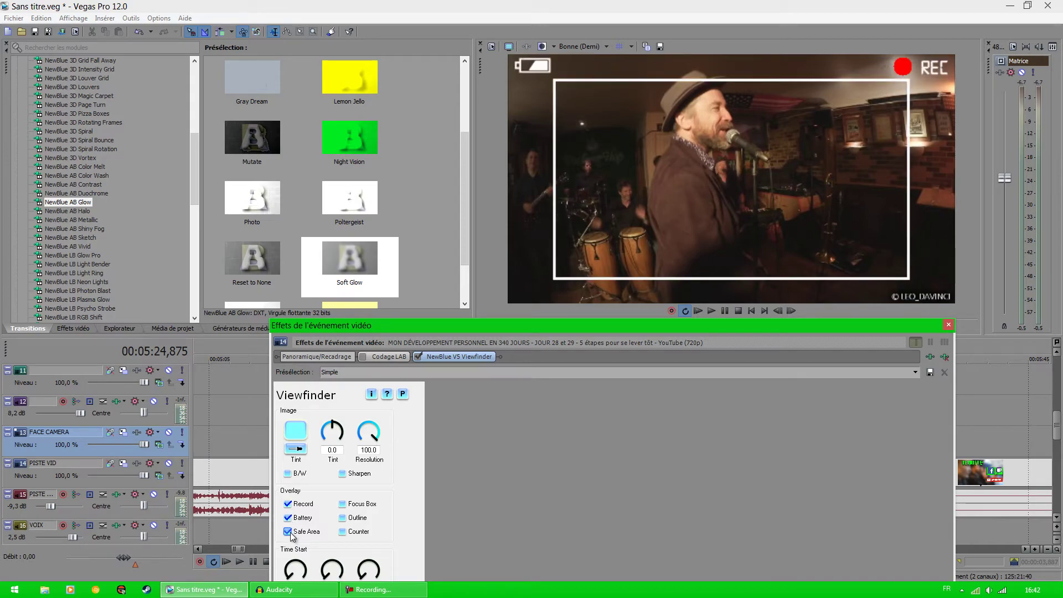
{"action": "left_click", "coordinate": [342, 532]}
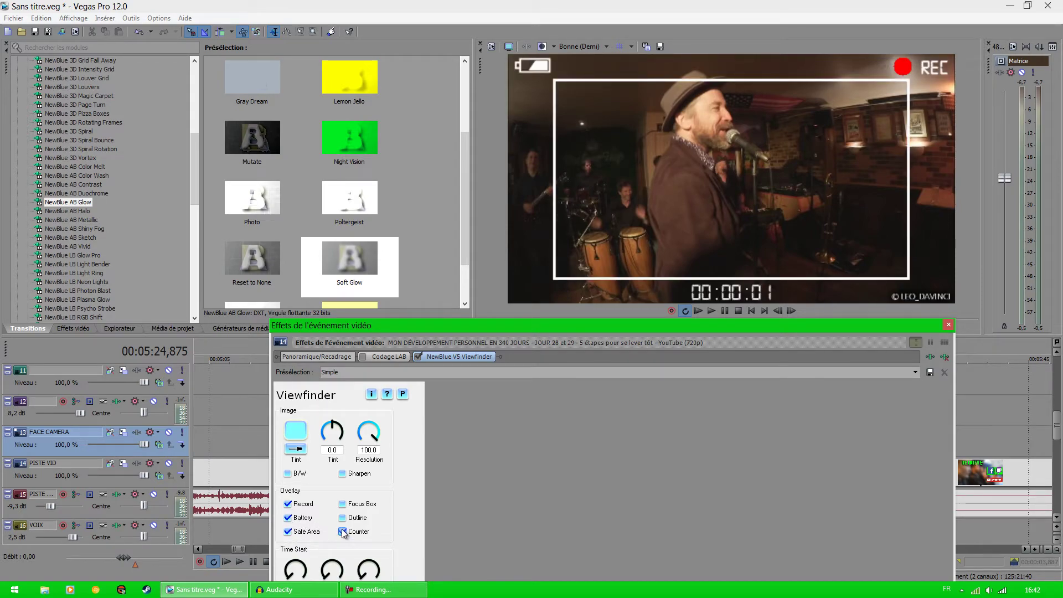
{"action": "left_click", "coordinate": [342, 504]}
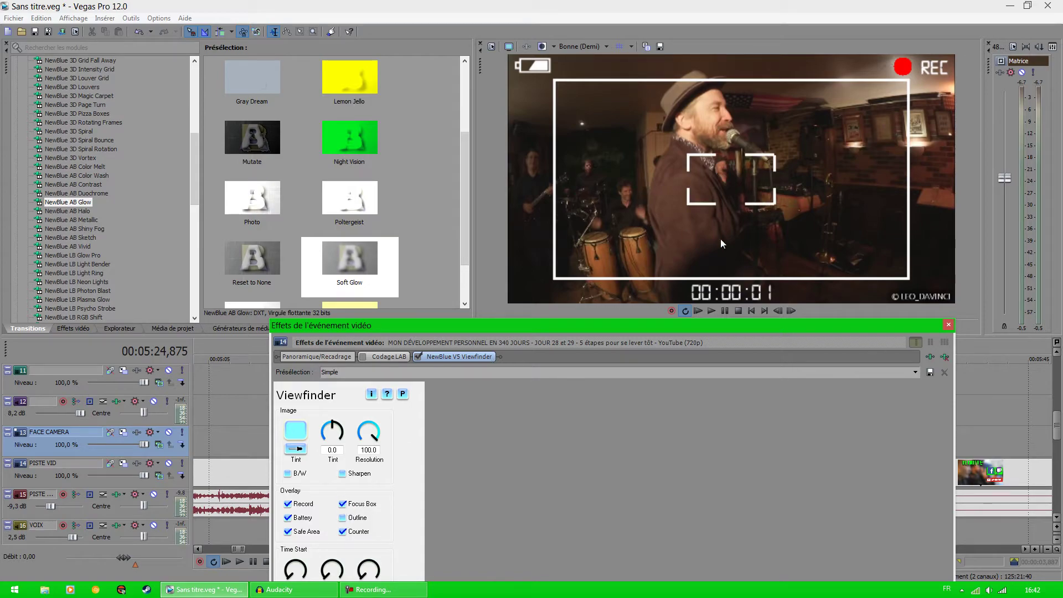
{"action": "left_click", "coordinate": [342, 517]}
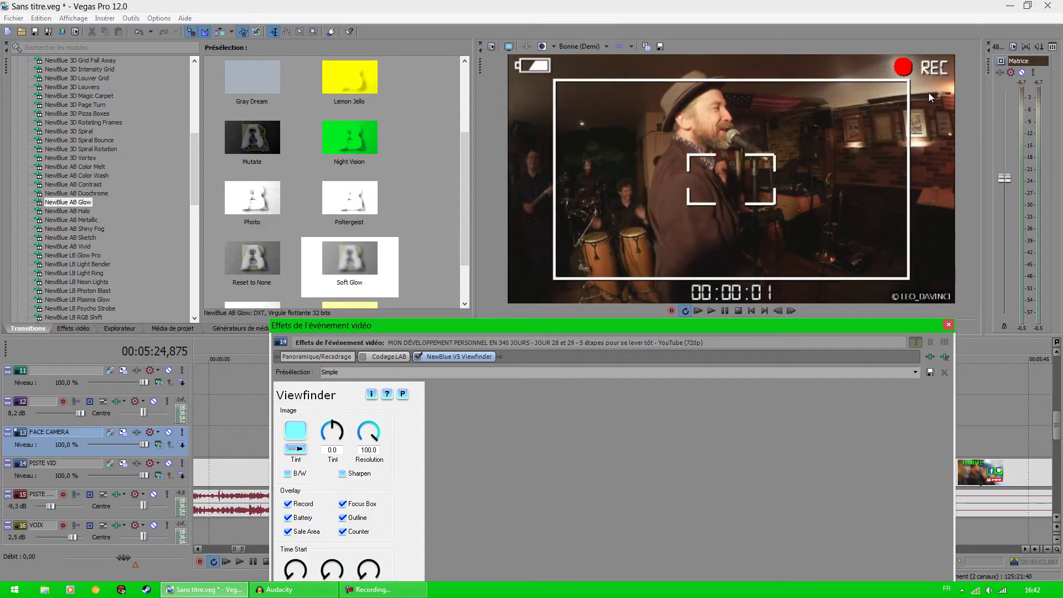
- Disable the Safe Area, Counter, Focus Box and Outline overlays, keeping only Record and Battery
{"action": "left_click", "coordinate": [287, 531]}
{"action": "left_click", "coordinate": [342, 531]}
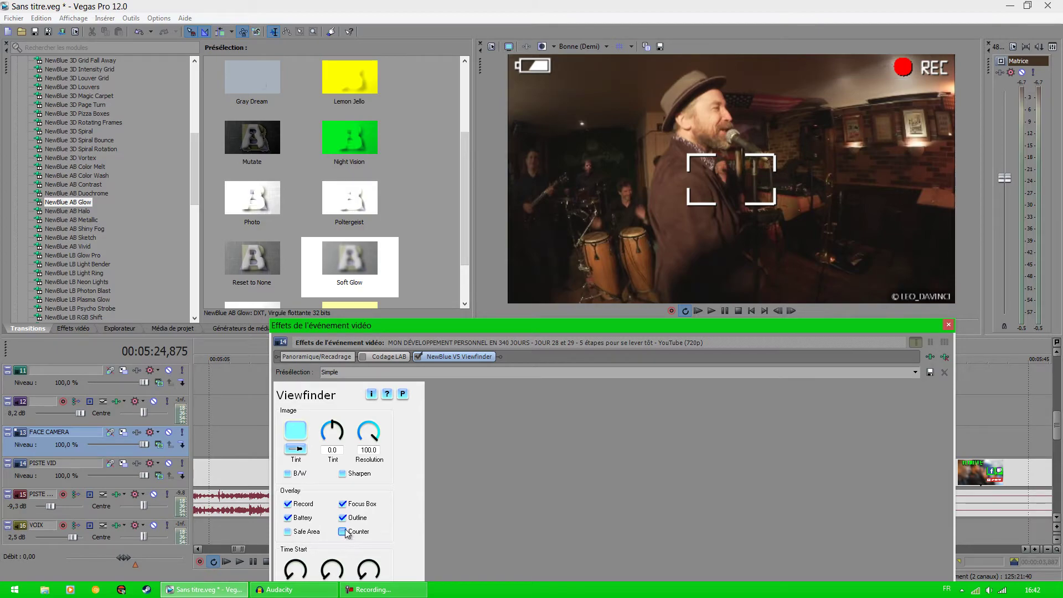
{"action": "left_click", "coordinate": [342, 503]}
{"action": "left_click", "coordinate": [342, 517]}
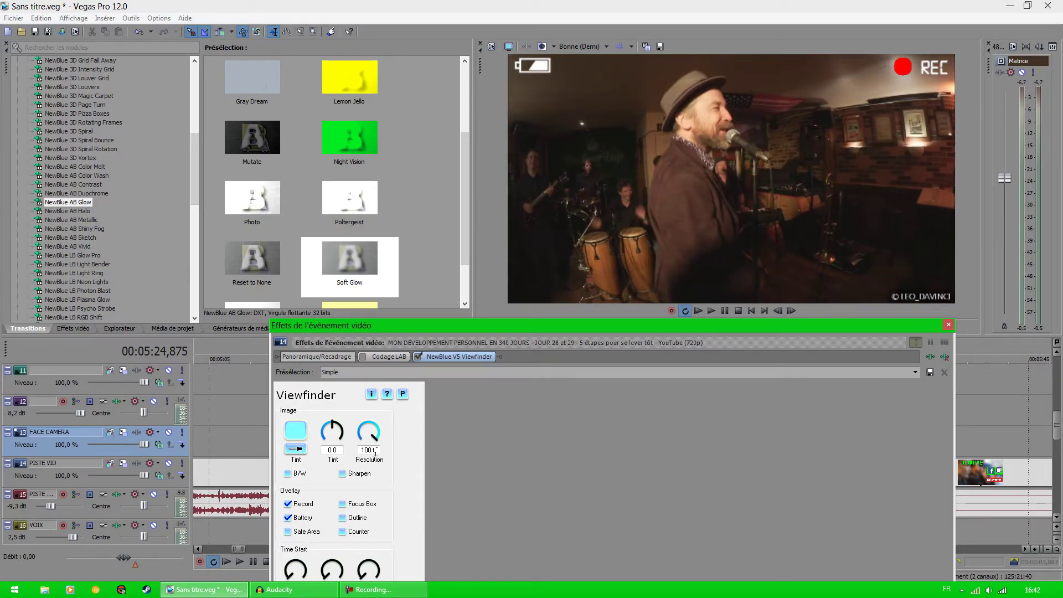
- Try the Viewfinder's Resolution and Tint controls, return Tint to 0, and close the effect settings
{"action": "mouse_move", "coordinate": [377, 435]}
{"action": "left_mouse_down"}
{"action": "mouse_move", "coordinate": [351, 450]}
{"action": "mouse_move", "coordinate": [353, 432]}
{"action": "mouse_move", "coordinate": [354, 443]}
{"action": "mouse_move", "coordinate": [383, 444]}
{"action": "mouse_move", "coordinate": [352, 451]}
{"action": "mouse_move", "coordinate": [378, 446]}
{"action": "left_mouse_up"}
{"action": "mouse_move", "coordinate": [334, 428]}
{"action": "left_mouse_down"}
{"action": "mouse_move", "coordinate": [316, 427]}
{"action": "mouse_move", "coordinate": [335, 435]}
{"action": "left_mouse_up"}
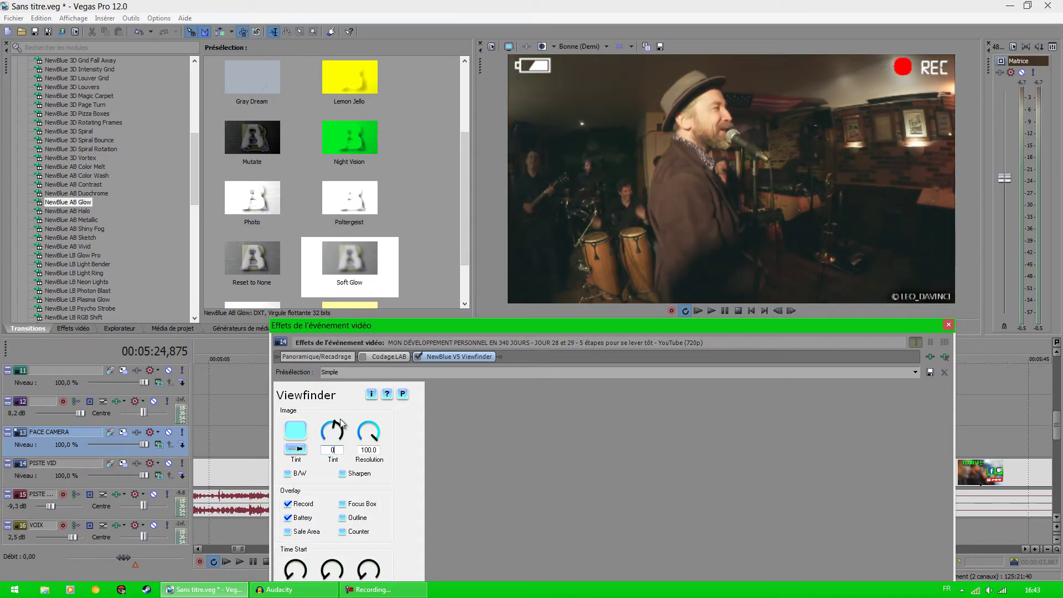
{"action": "left_click", "coordinate": [944, 327]}
- Play the end of the concert clip from 5:32.199 towards the outro, with its audio and music tracks in view
{"action": "scroll", "coordinate": [788, 425], "scroll_direction": "down", "scroll_amount": 2}
{"action": "left_click", "coordinate": [696, 432]}
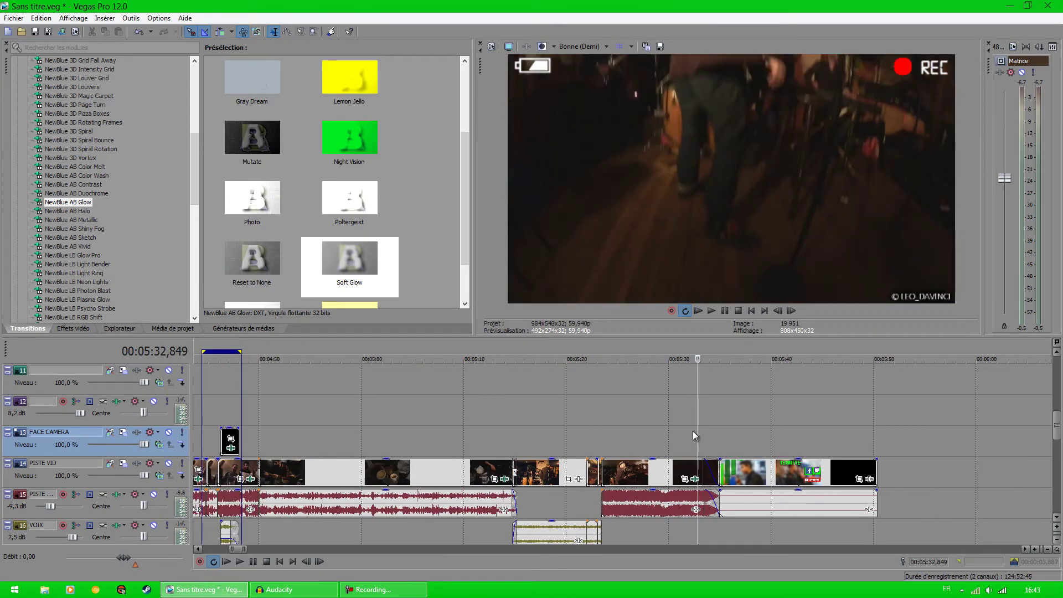
{"action": "mouse_move", "coordinate": [696, 359]}
{"action": "left_mouse_down"}
{"action": "mouse_move", "coordinate": [659, 359]}
{"action": "mouse_move", "coordinate": [690, 359]}
{"action": "left_mouse_up"}
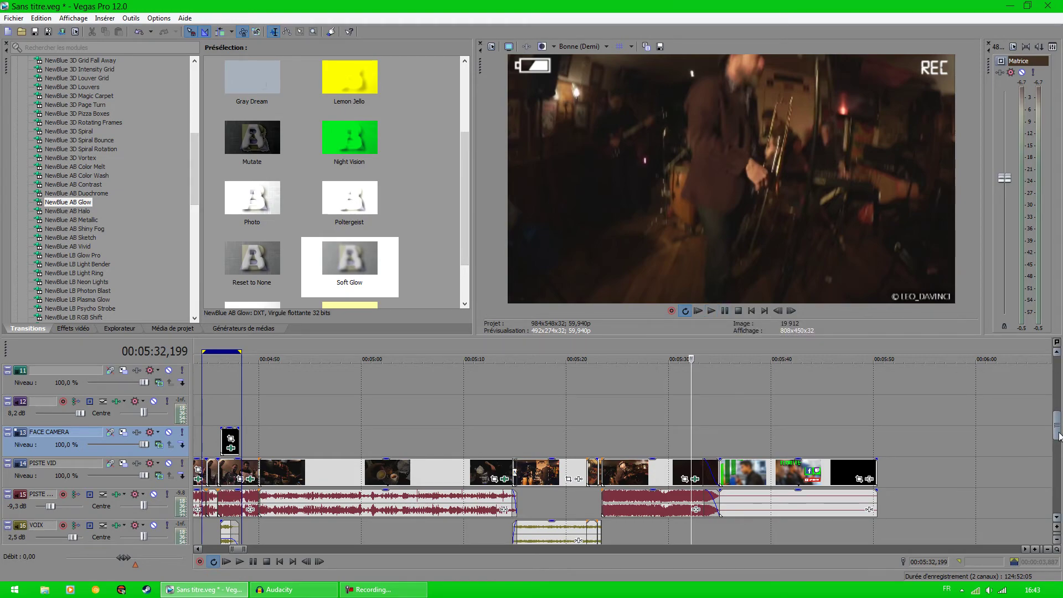
{"action": "left_click_drag", "start_coordinate": [1055, 435], "coordinate": [1055, 453]}
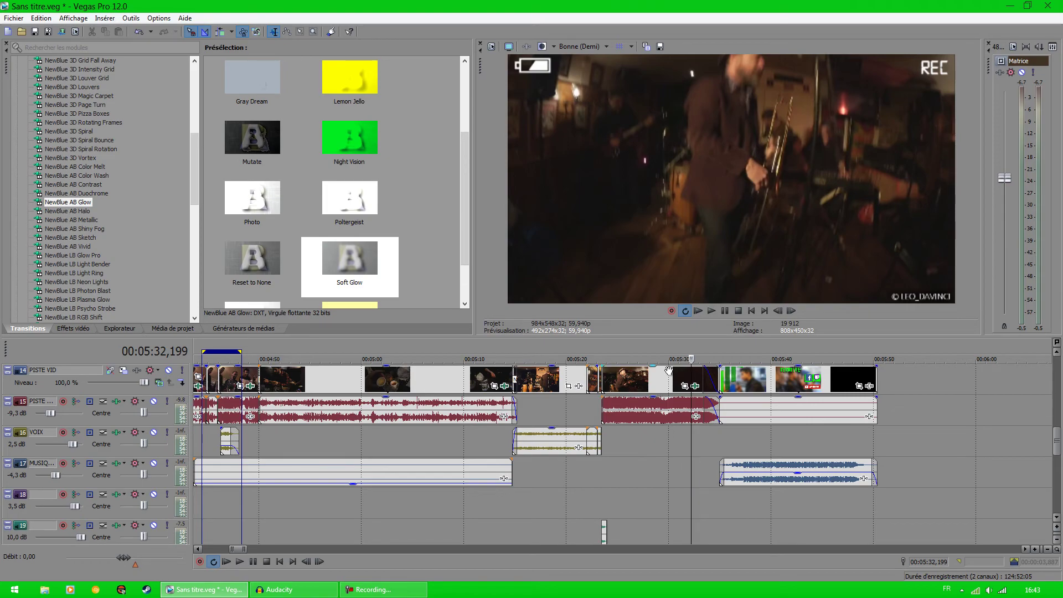
{"action": "left_click", "coordinate": [711, 311]}
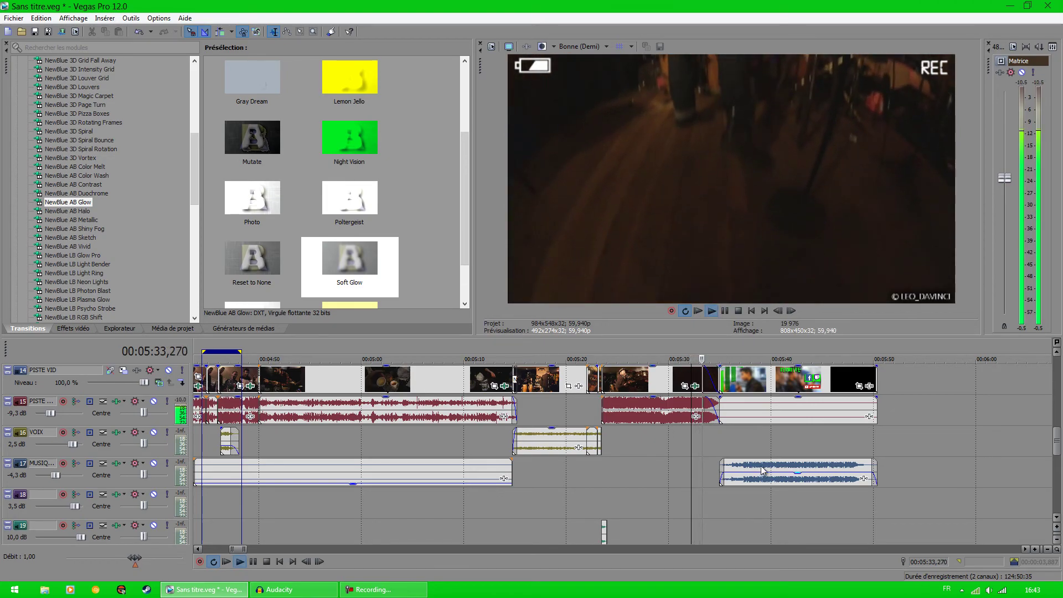